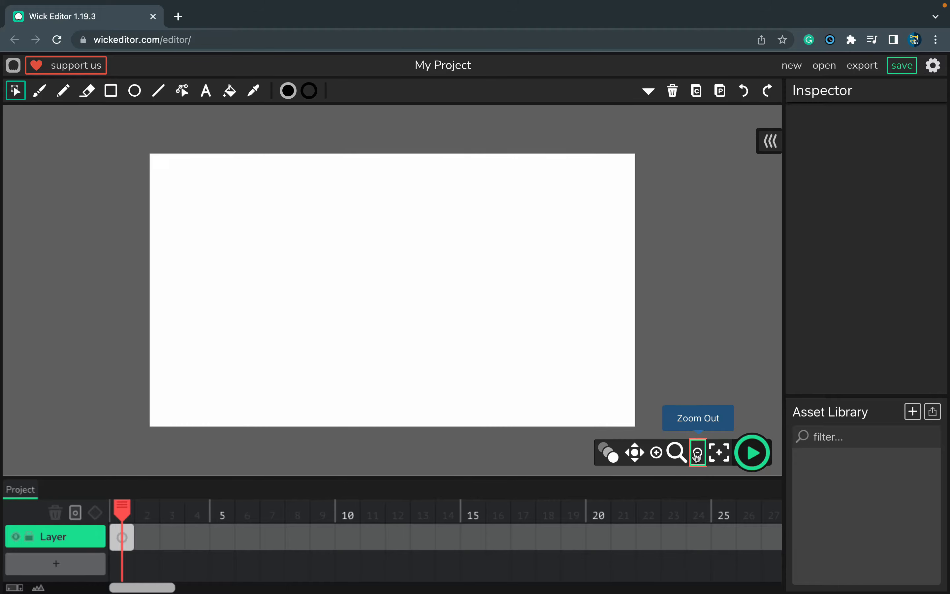
- Recenter the canvas and import green.png, Pink.png, red.png and Yellow.png into the asset library
left_click(717, 453)
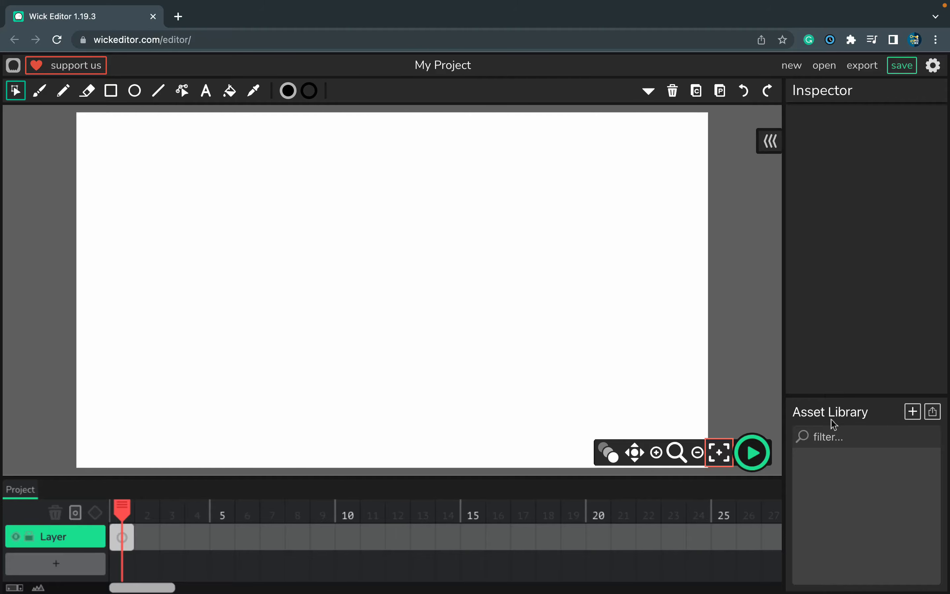
left_click(933, 412)
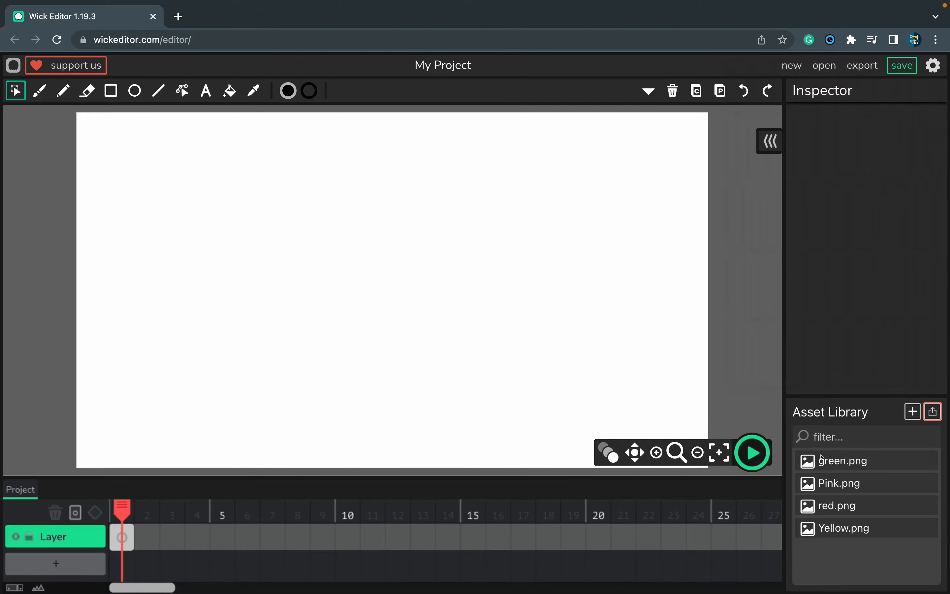
- Preview the imported images and place the yellow, red, pink and green skaters at separate spots on the canvas
left_click(834, 468)
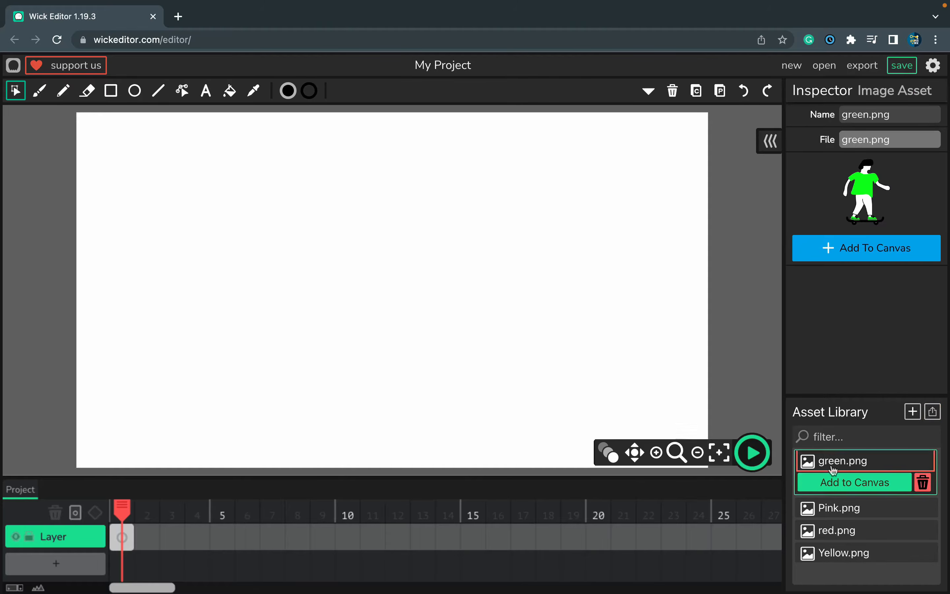
left_click(833, 508)
left_click(833, 529)
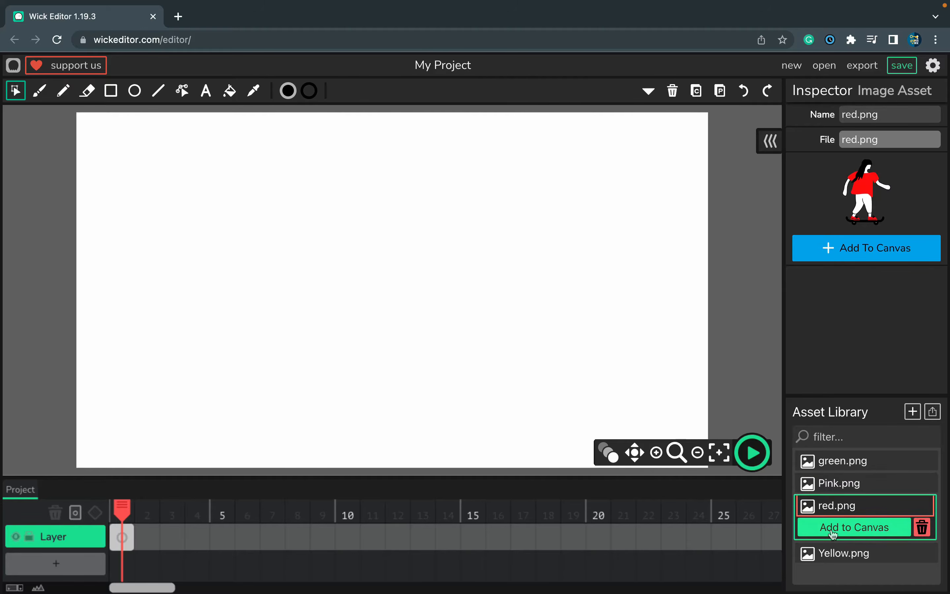
left_click(834, 554)
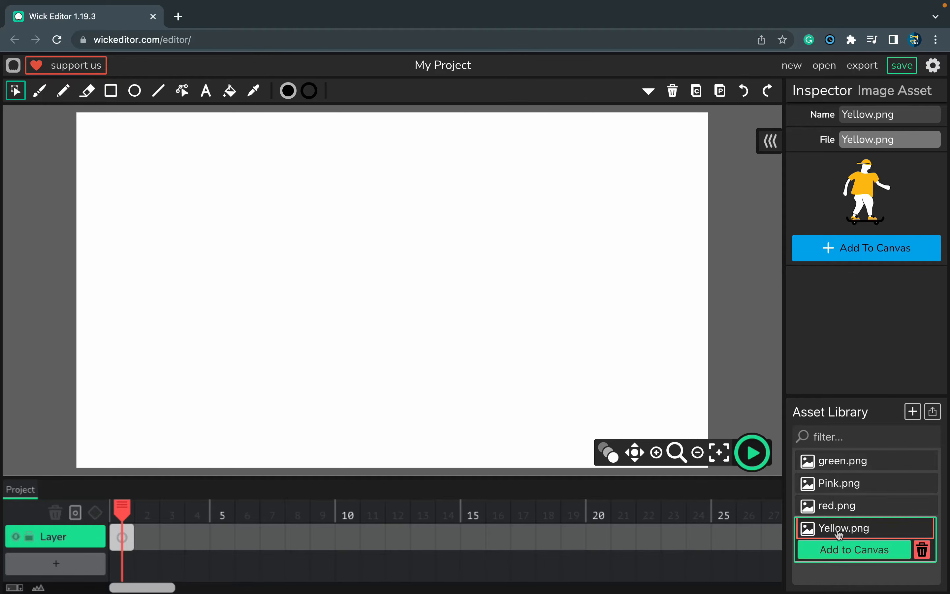
left_click_drag(839, 534, 329, 282)
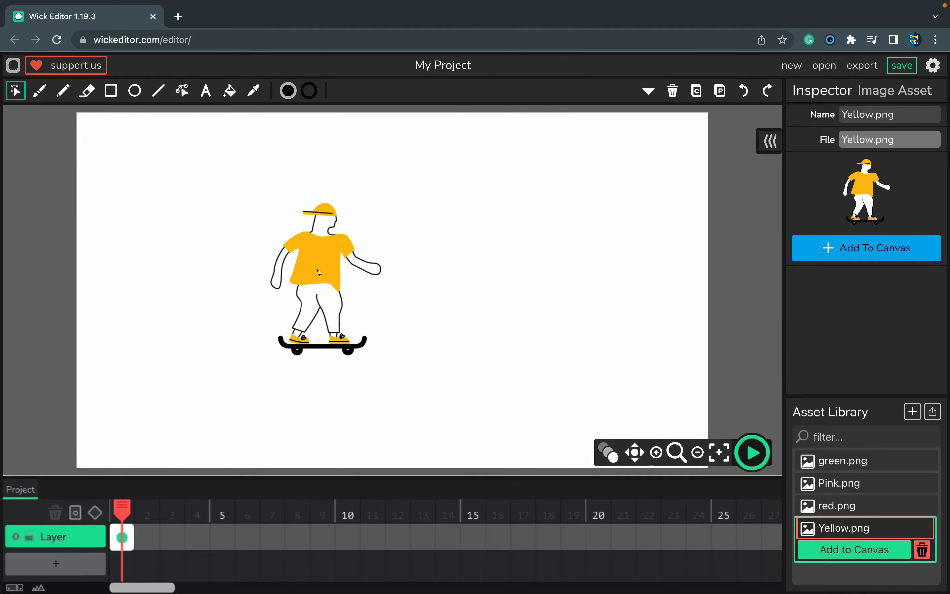
left_click(319, 271)
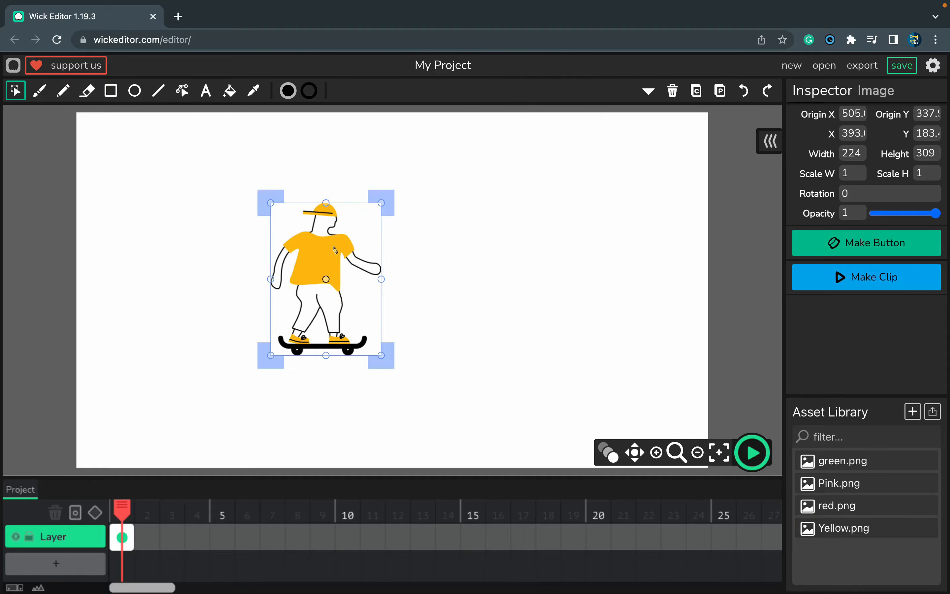
left_click_drag(825, 511, 486, 240)
left_click_drag(840, 483, 587, 267)
left_click_drag(857, 463, 203, 220)
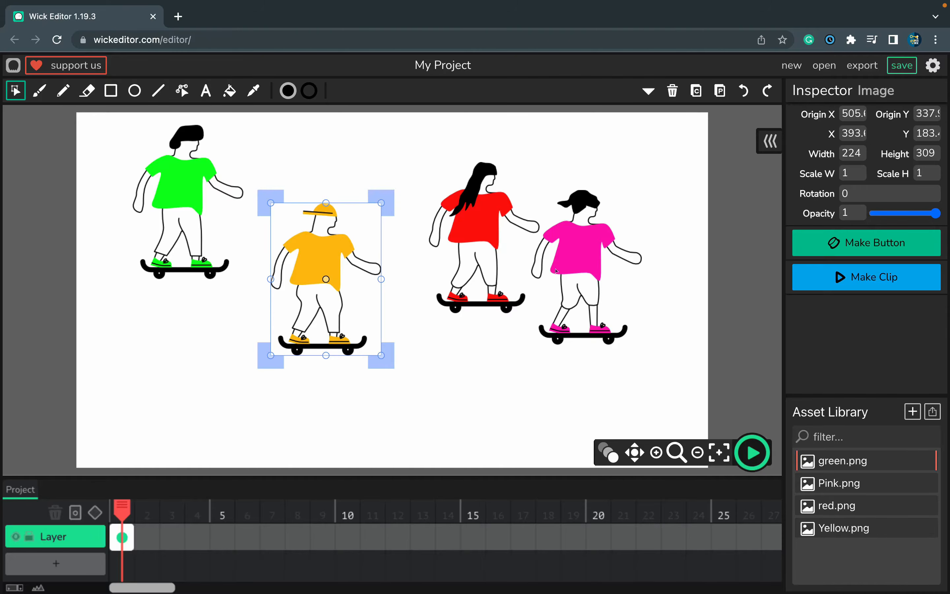
- Delete the pink, red and yellow skaters from the canvas, keeping only the green one
left_click(574, 262)
key("Delete")
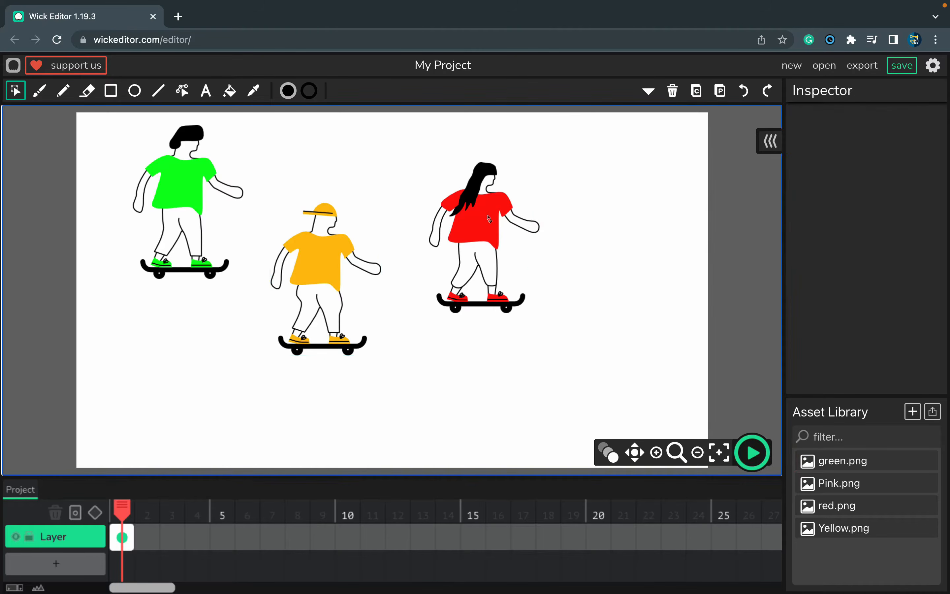
left_click(467, 224)
key("Delete")
left_click(318, 255)
key("Delete")
- Move the green skater to the canvas's lower-left area and add a tween to it on frame 1
left_click(201, 204)
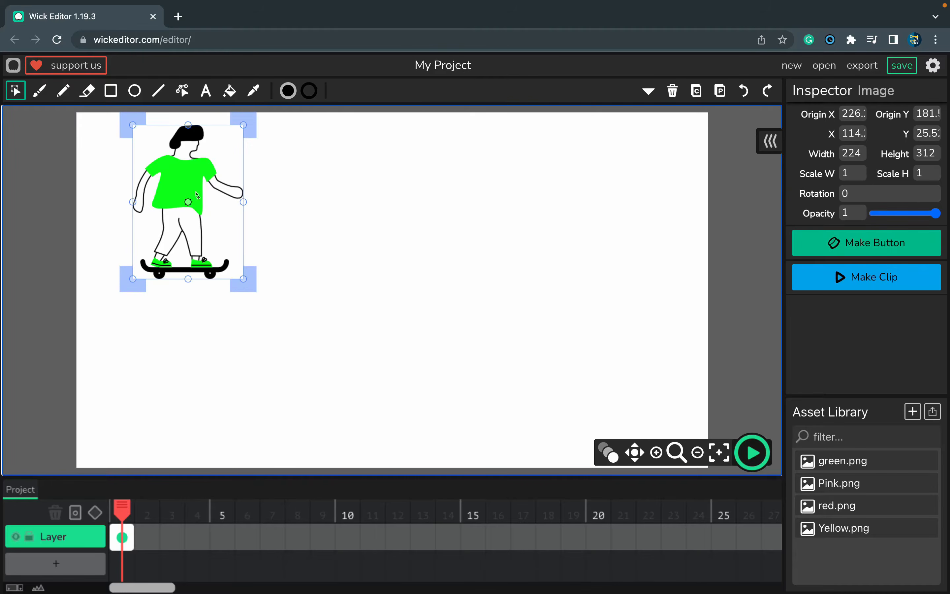
left_click_drag(182, 161, 161, 294)
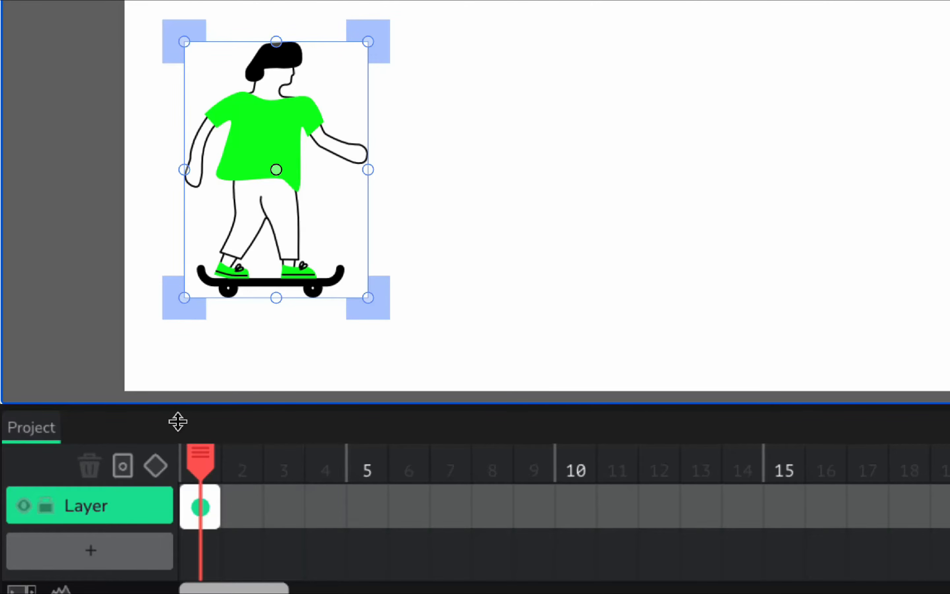
left_click(205, 513)
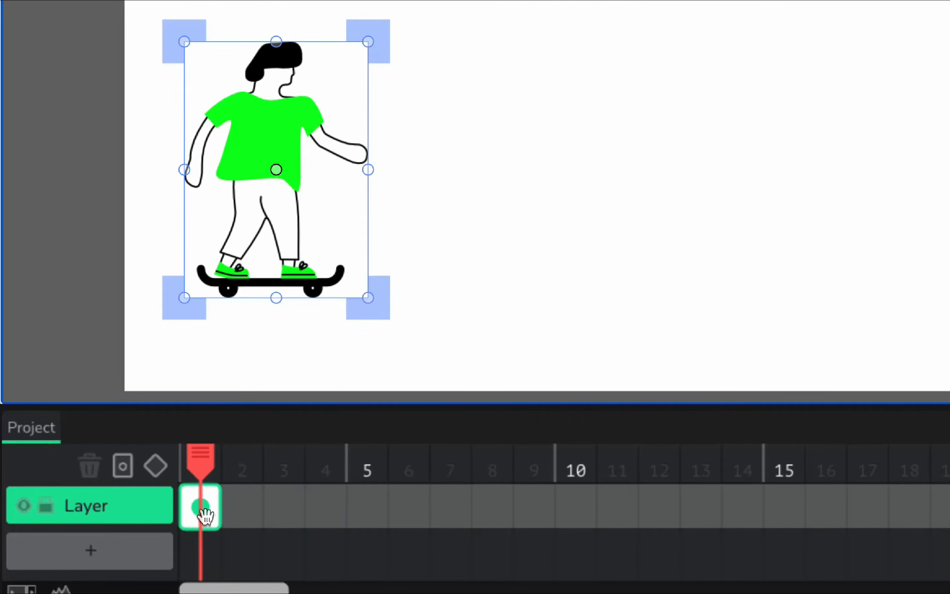
left_click(160, 468)
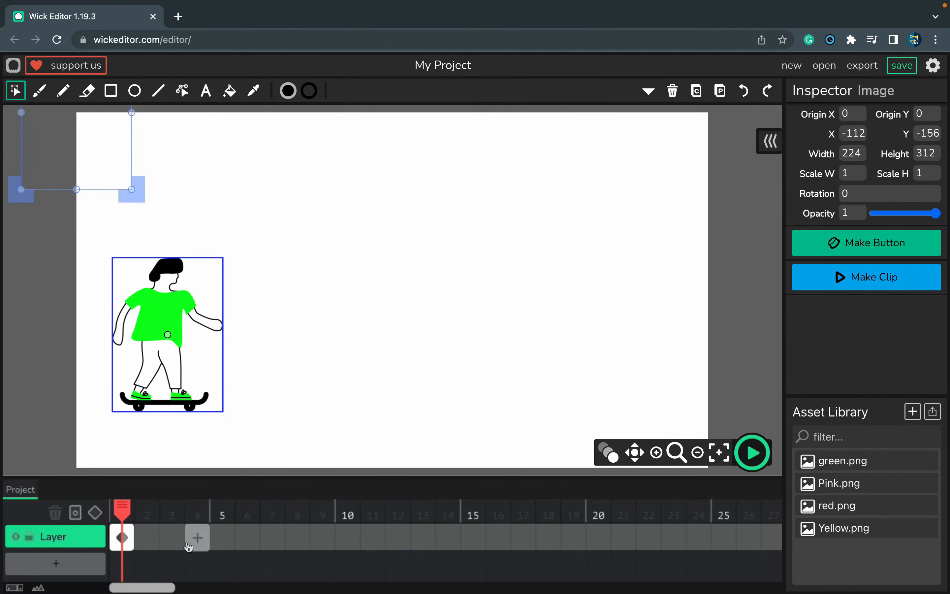
- Extend the skater's frame on the timeline to a length of 24
left_click(86, 541)
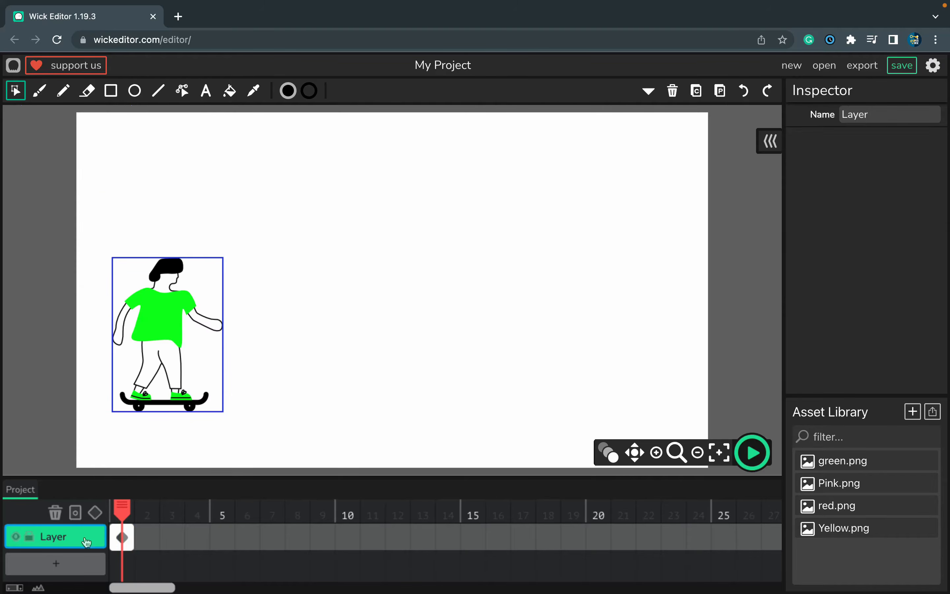
left_click(126, 536)
left_click_drag(132, 536, 702, 540)
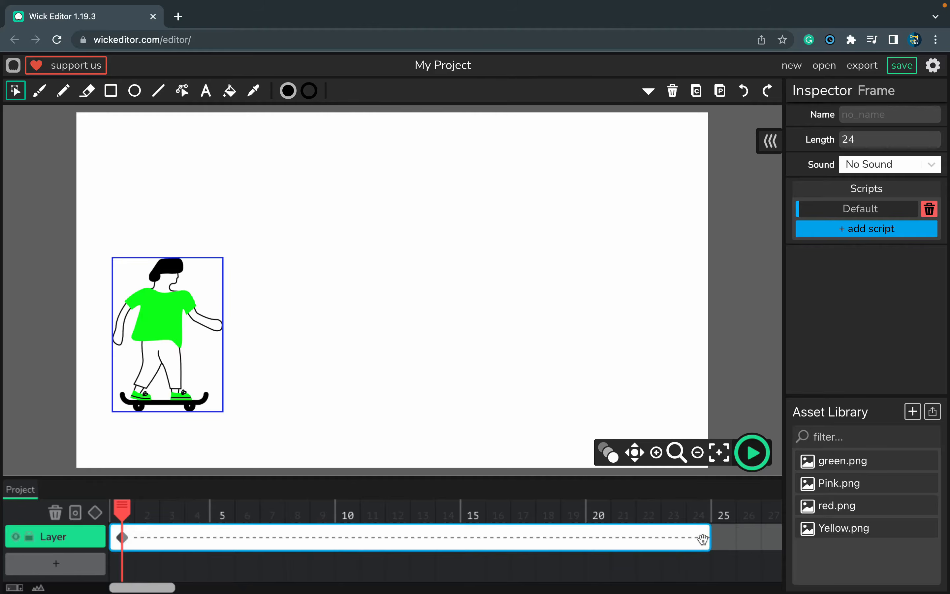
- At frame 24, move the skater past the canvas's right edge to about X 1301, Y 382, and preview the animation
left_click(701, 538)
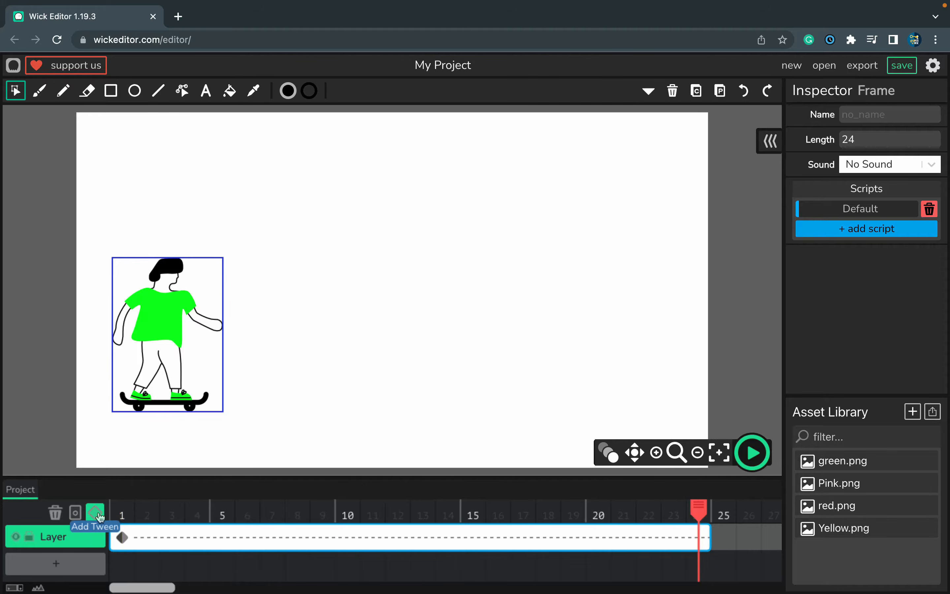
left_click_drag(155, 318, 761, 365)
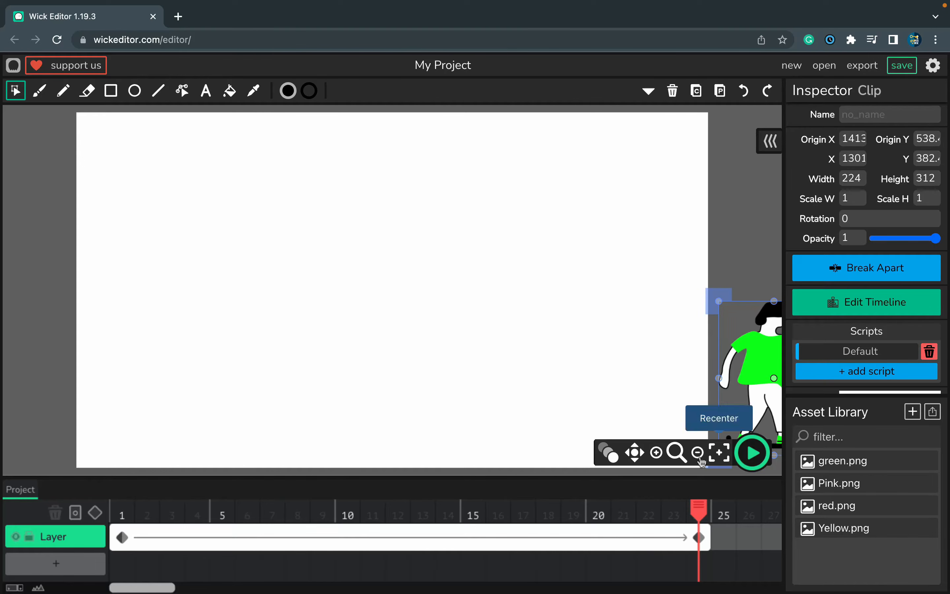
left_click_drag(702, 515, 746, 535)
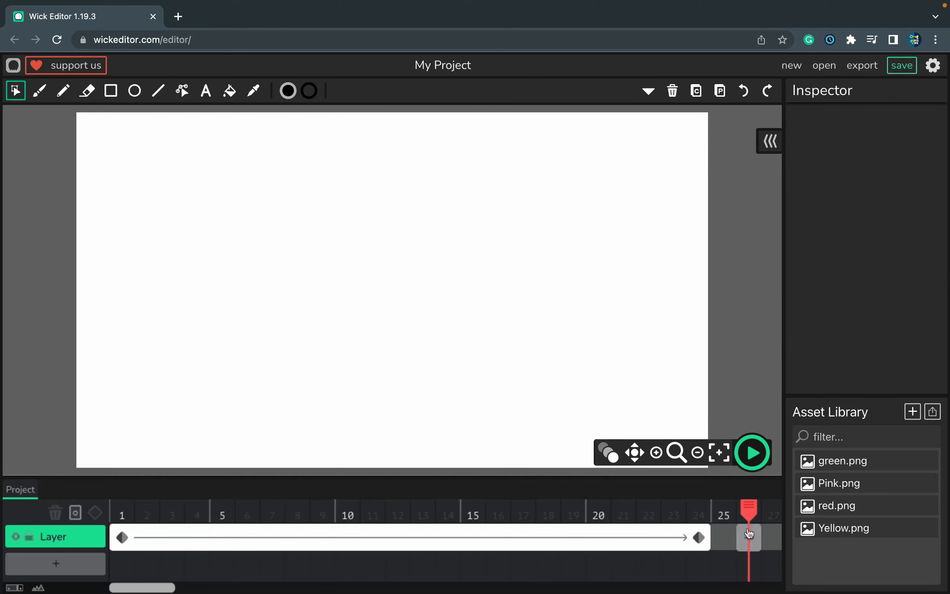
left_click(752, 451)
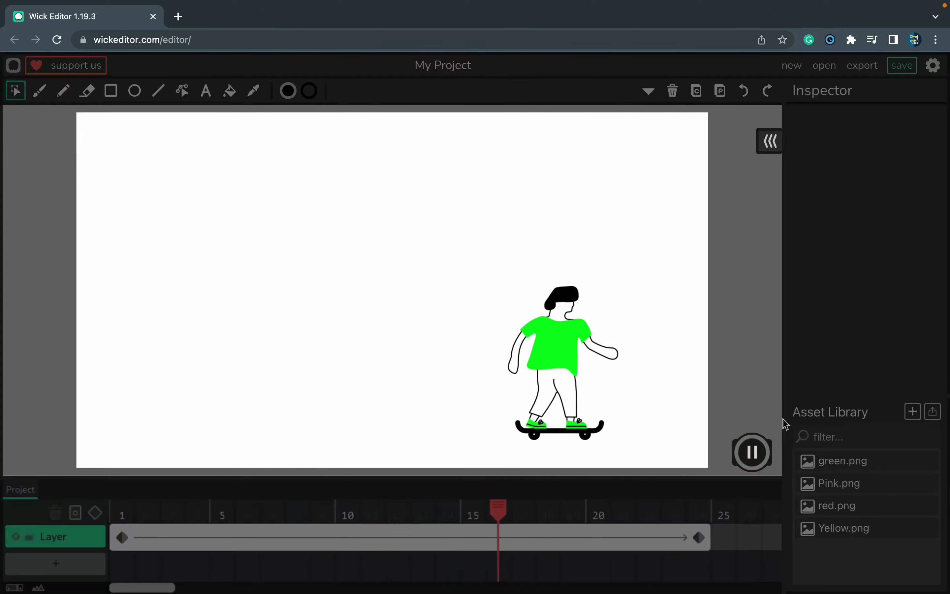
left_click(753, 456)
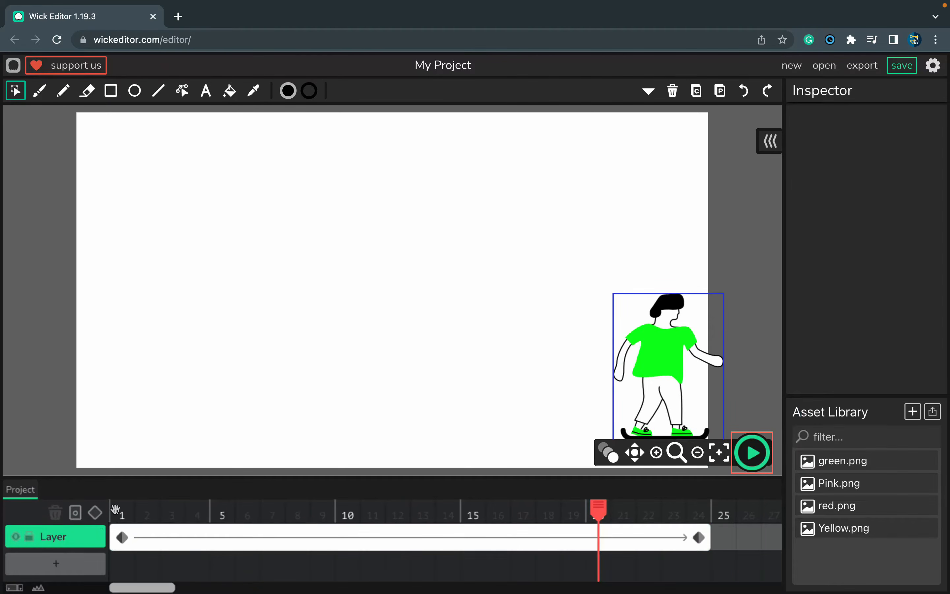
- At frame 1, move the skater past the canvas's left edge to about X -234, Y 369
left_click(122, 510)
left_click(122, 537)
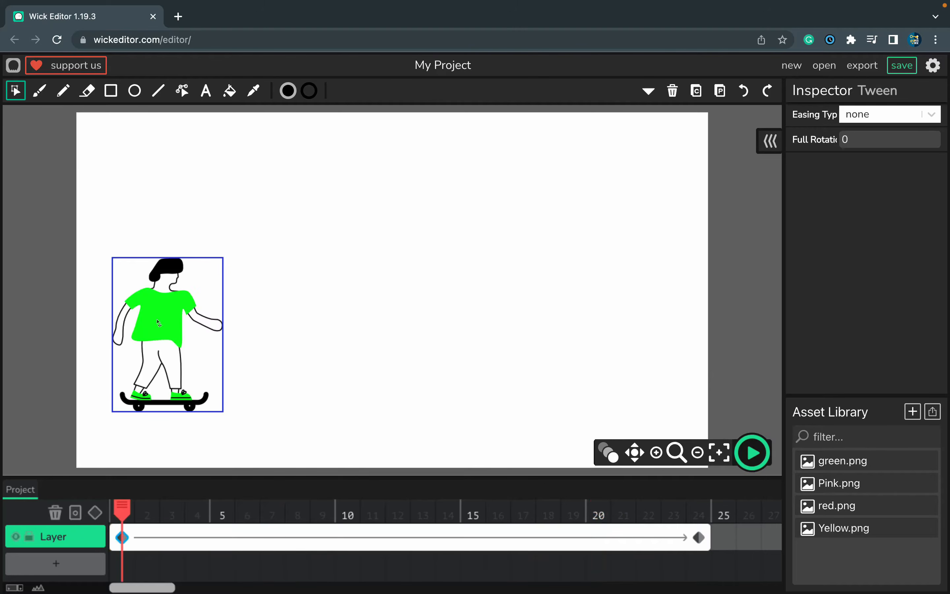
left_click_drag(159, 324, 7, 360)
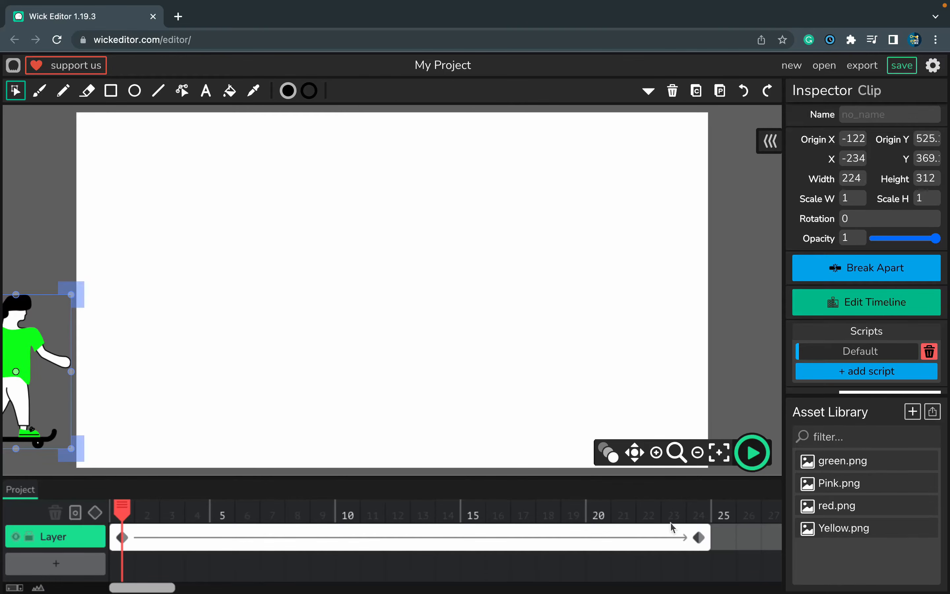
- Set the skater's Y position to 380 at the frame 24 tween
left_click(699, 538)
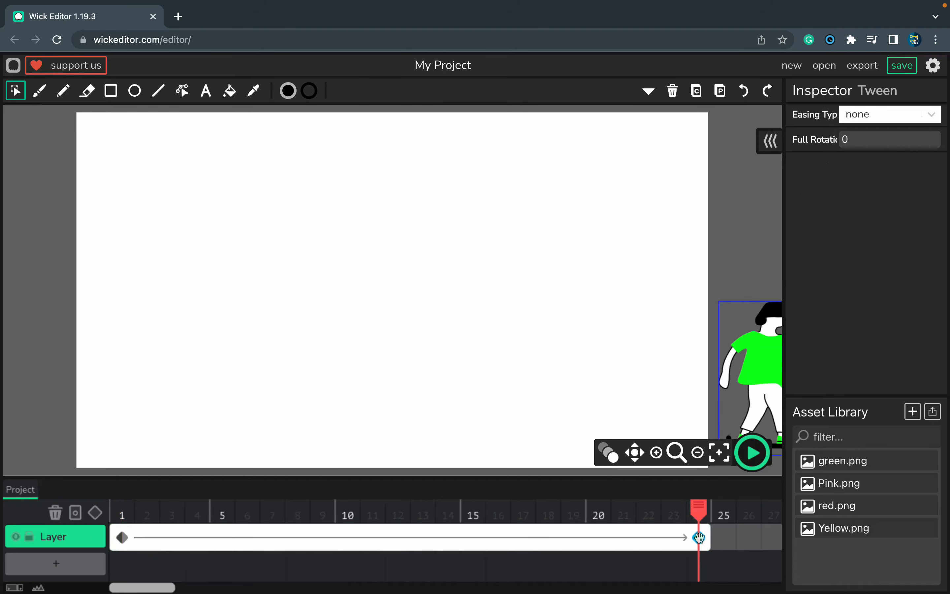
left_click(754, 356)
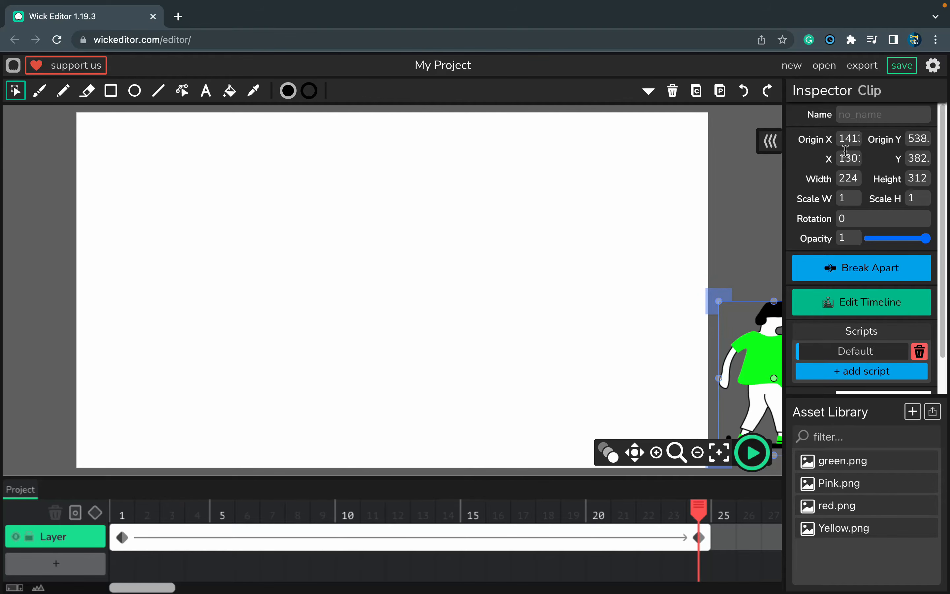
left_click_drag(747, 352, 745, 351)
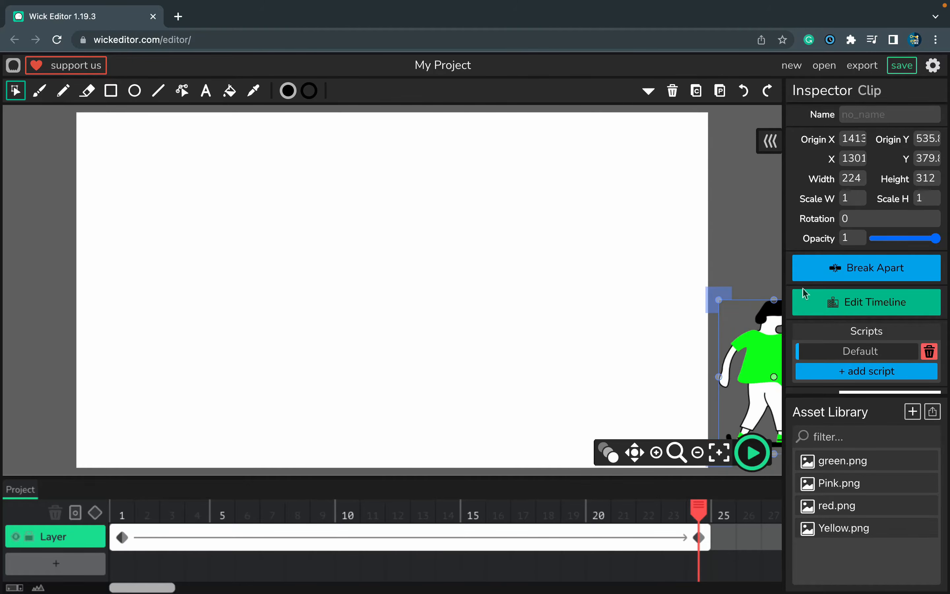
left_click(908, 159)
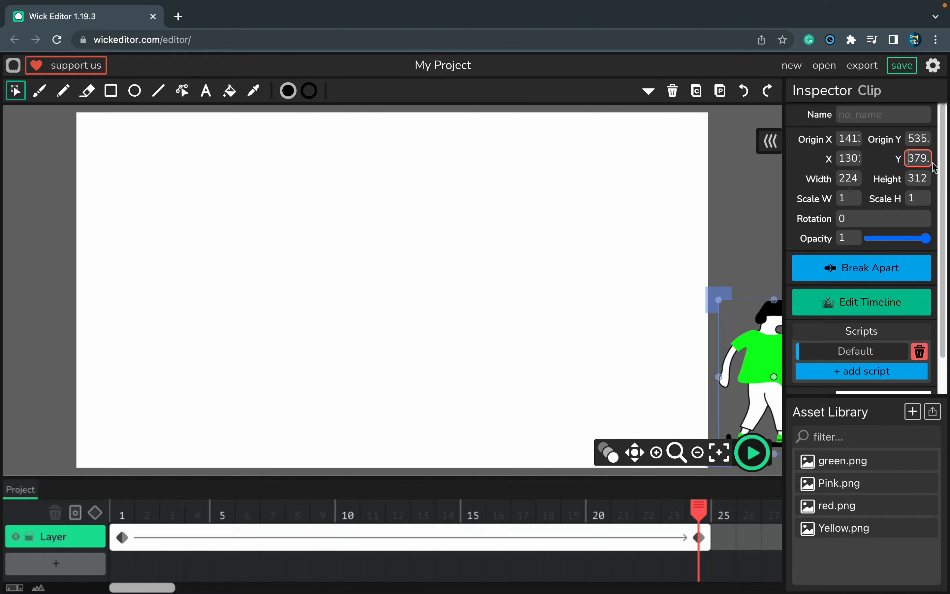
key("super+a")
type("3")
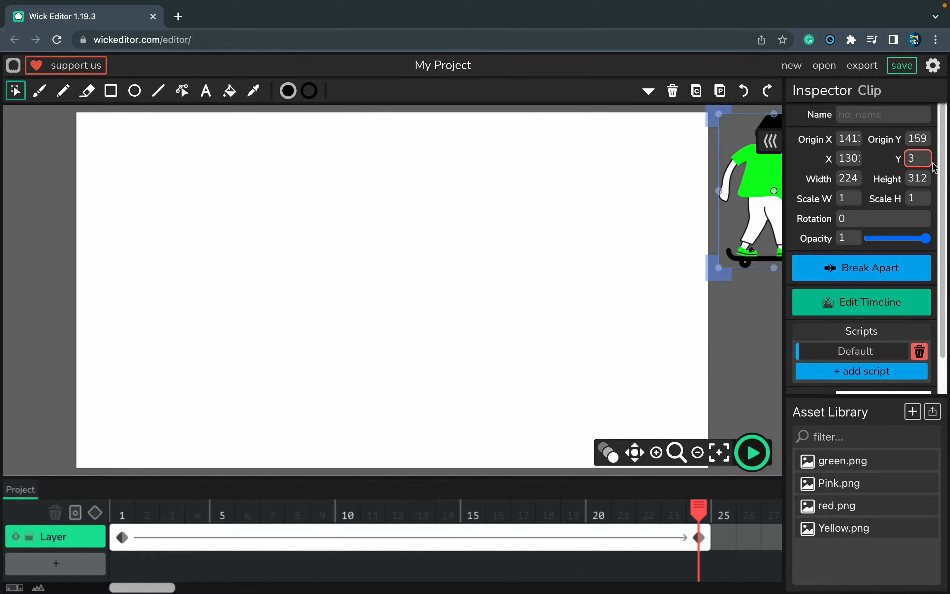
type("80")
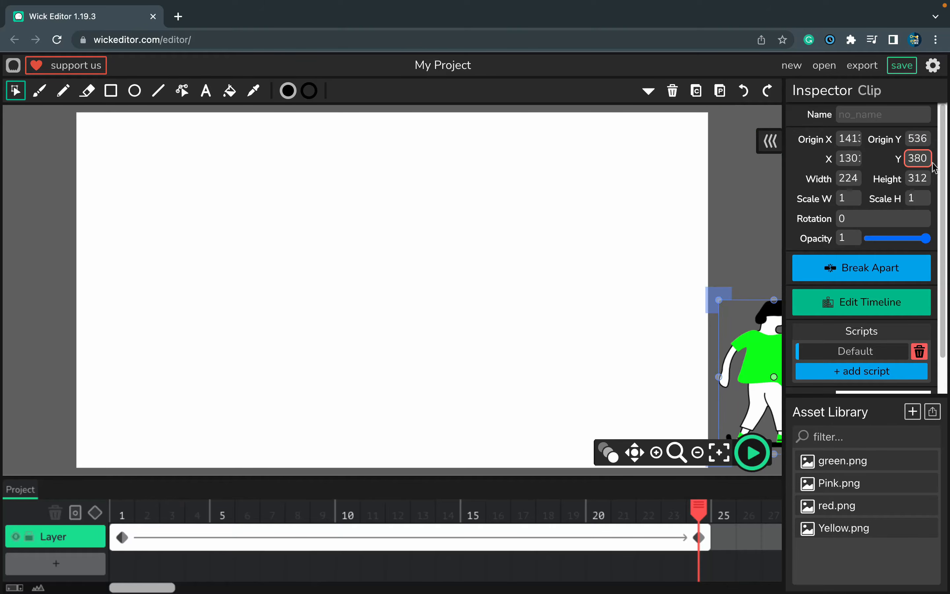
- Set the skater's Y position to 380 at the frame 1 tween and preview the levelled motion
left_click(122, 538)
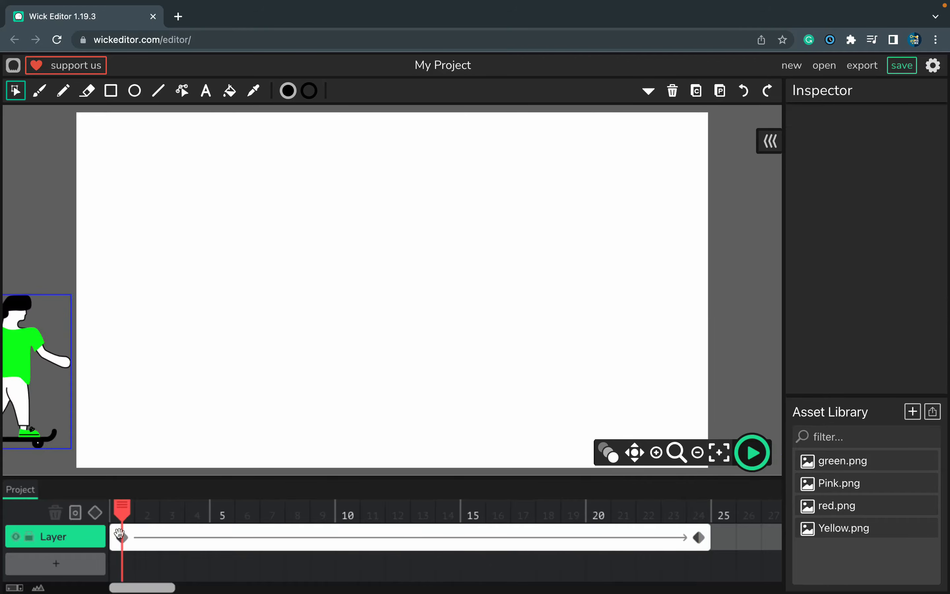
left_click(55, 429)
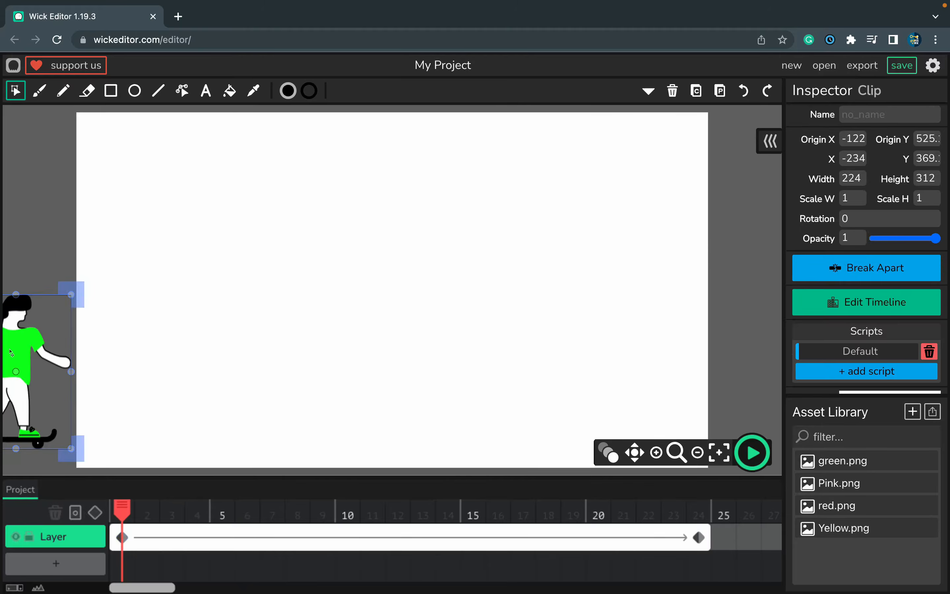
left_click(920, 159)
double_click(921, 159)
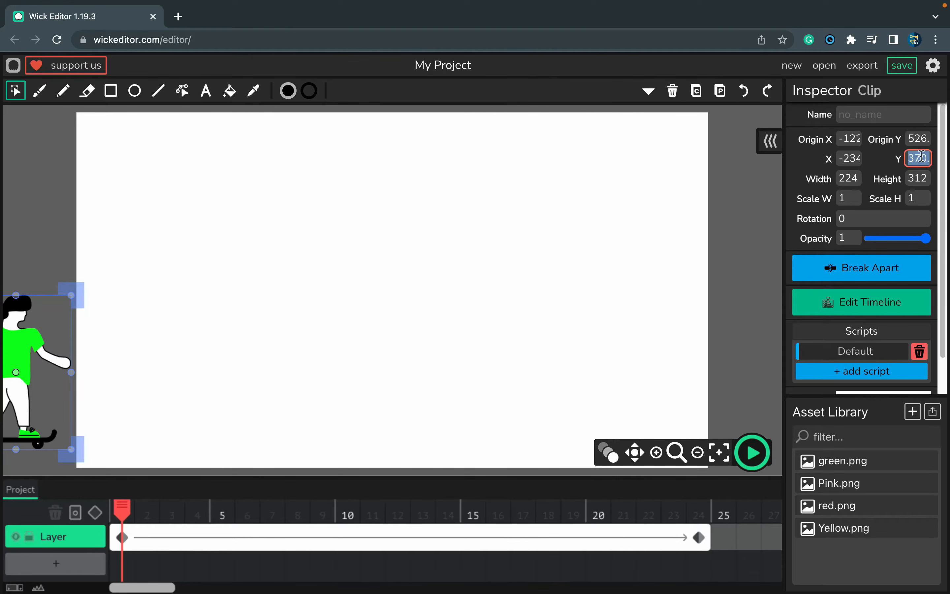
type("380")
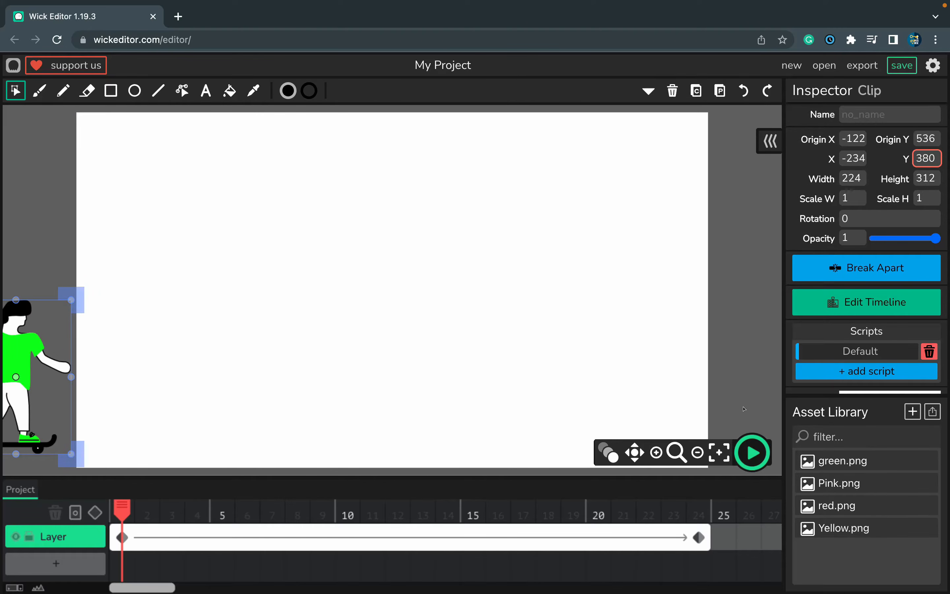
left_click(752, 452)
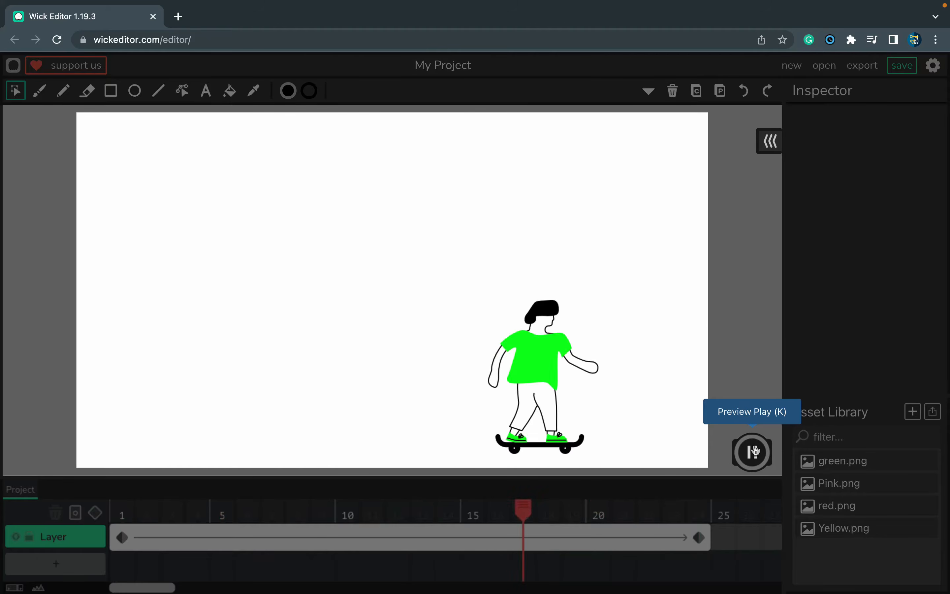
left_click(752, 451)
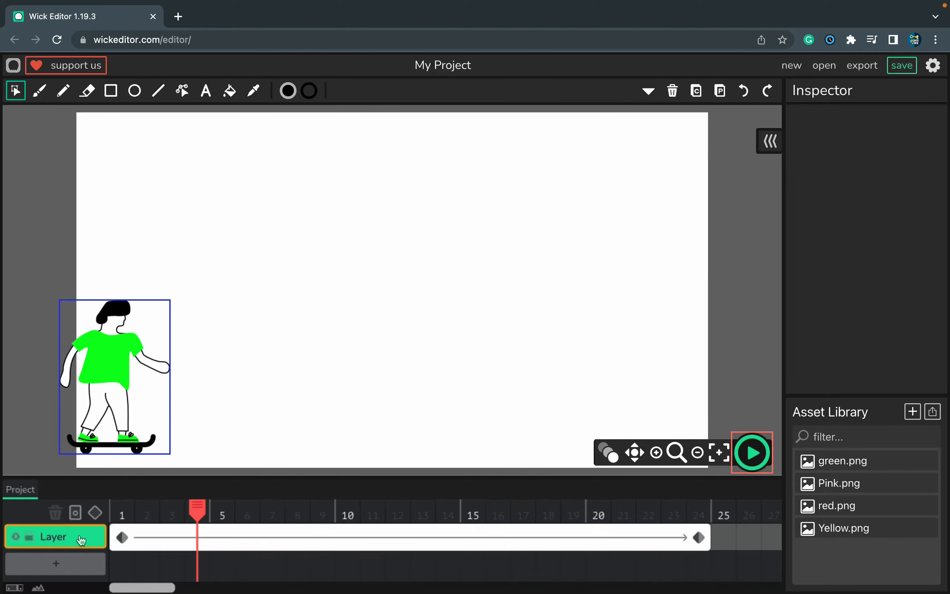
- Enlarge the timeline area and add a second layer below the skater's layer
left_click_drag(159, 482, 157, 447)
left_click(56, 535)
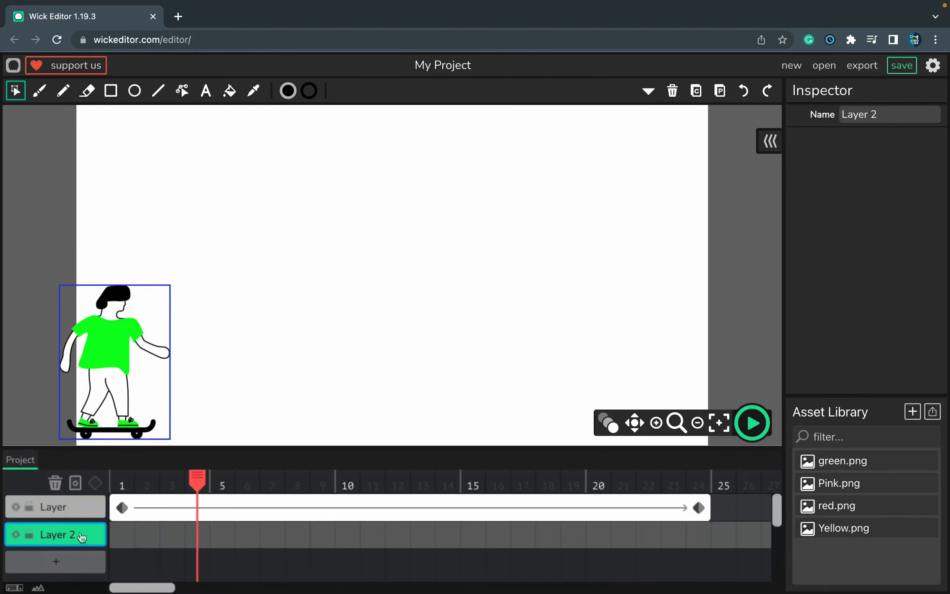
- Add a frame at frame 1 of Layer 2 and draw a 5-wide, nearly horizontal ground line across the canvas at the skateboard's wheel level
left_click(126, 534)
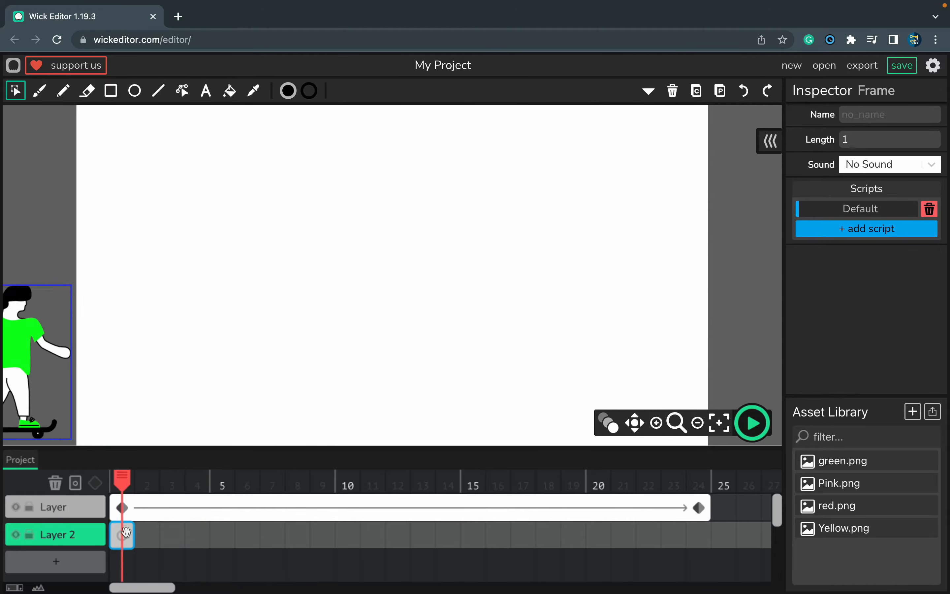
scroll(170, 338, "down", 3)
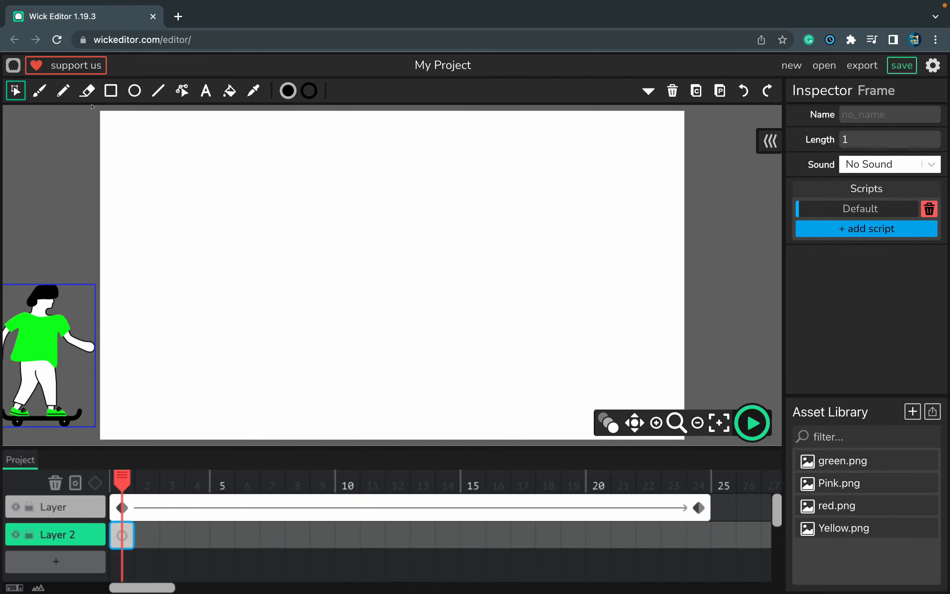
left_click(156, 96)
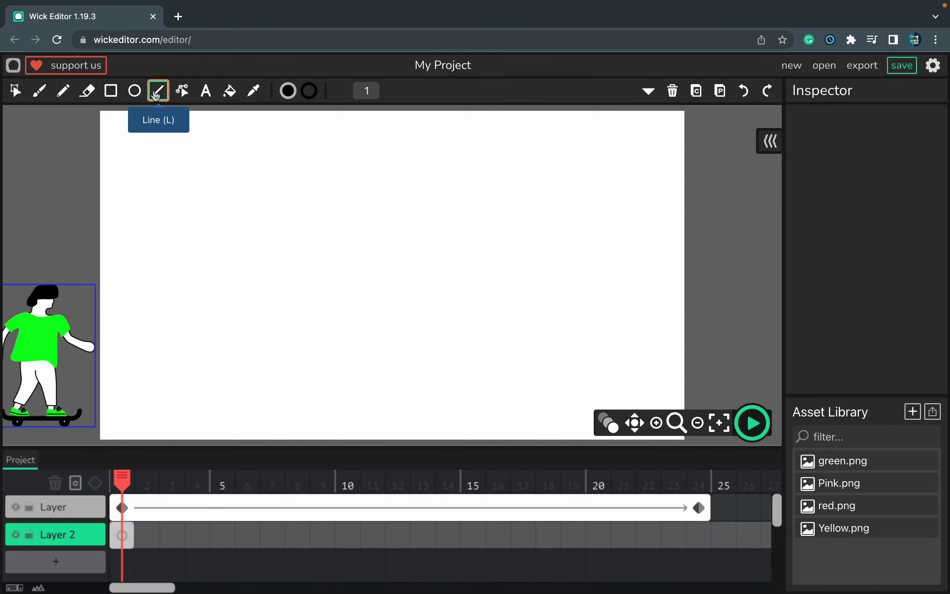
left_click(366, 91)
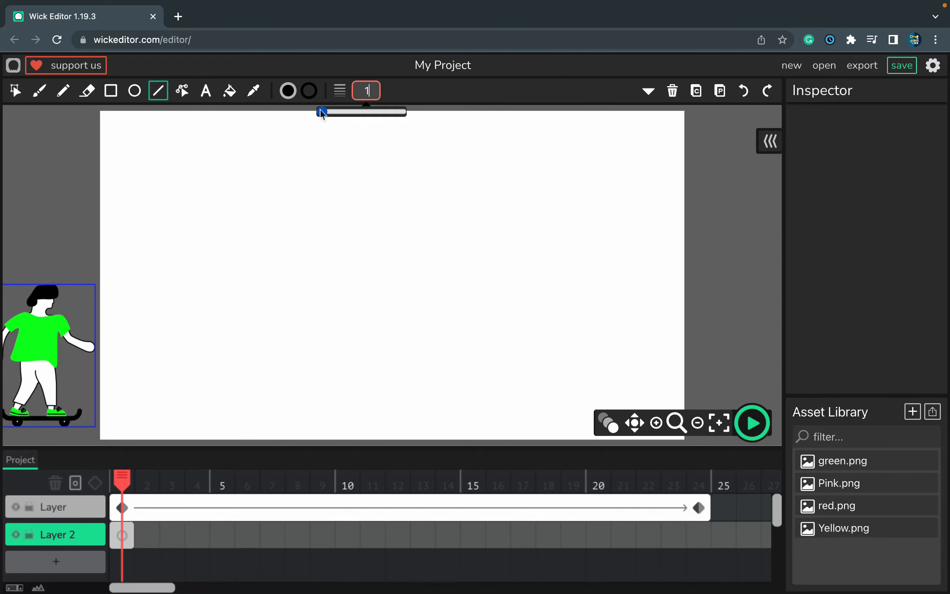
left_click_drag(323, 107, 325, 111)
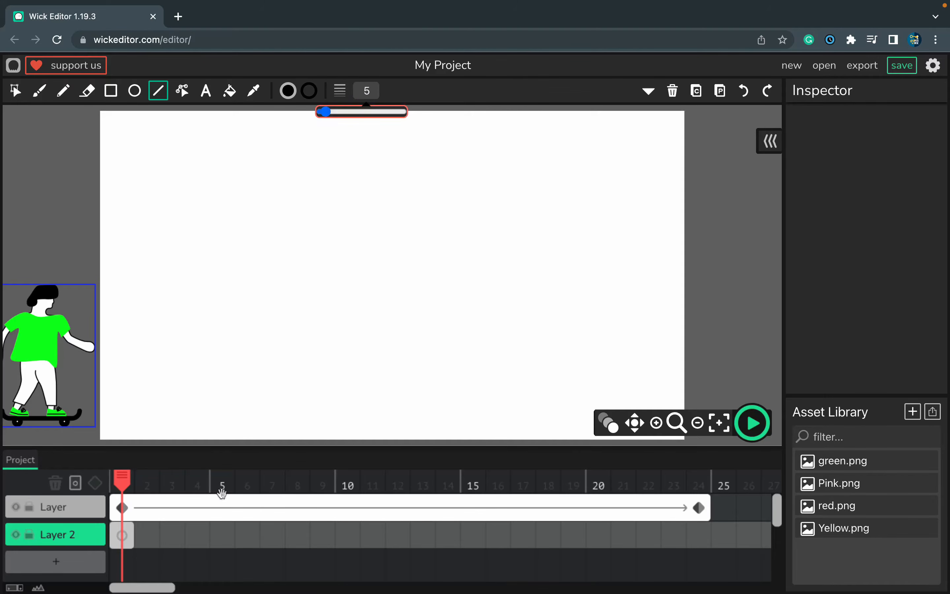
left_click_drag(192, 388, 373, 369)
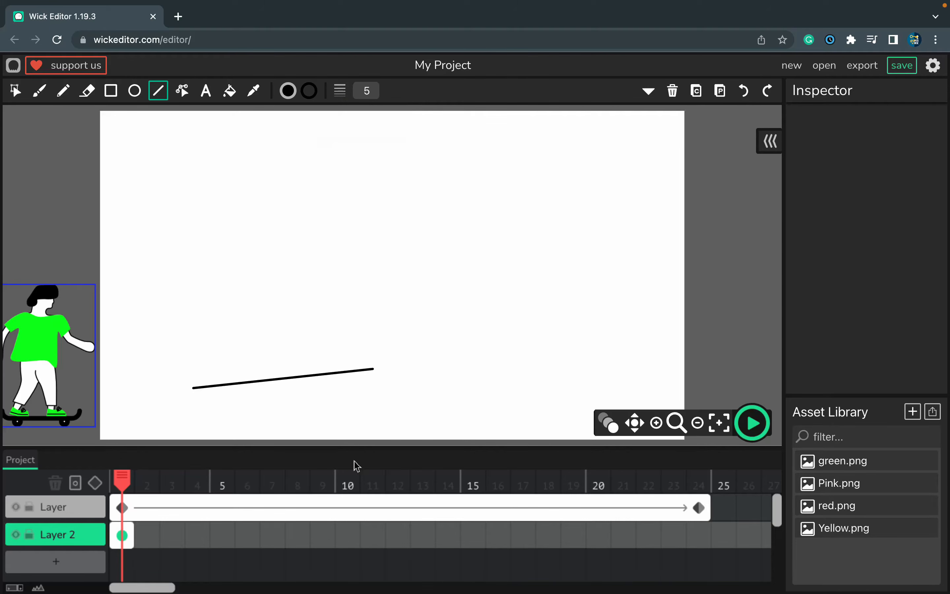
key("ctrl+z")
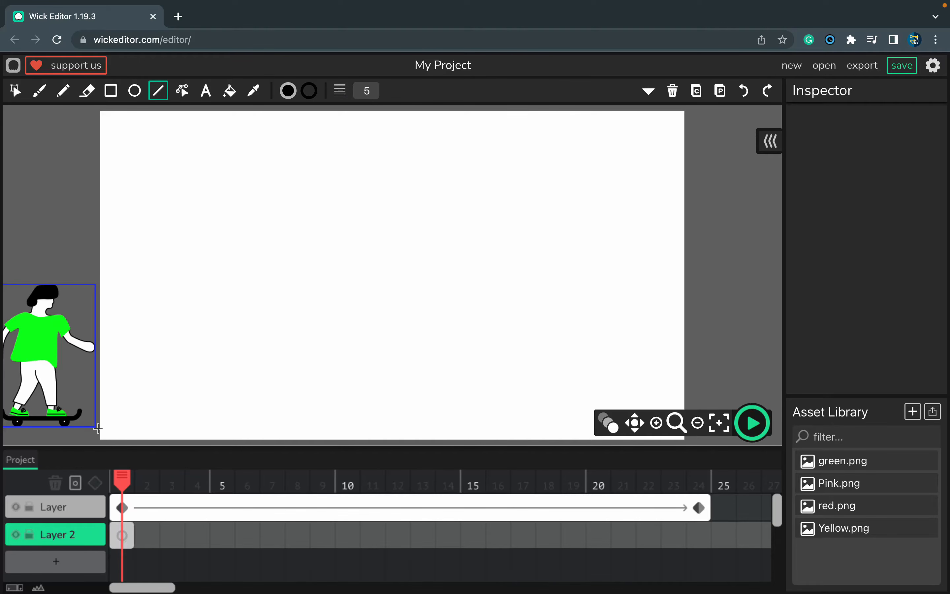
left_click_drag(98, 428, 736, 432)
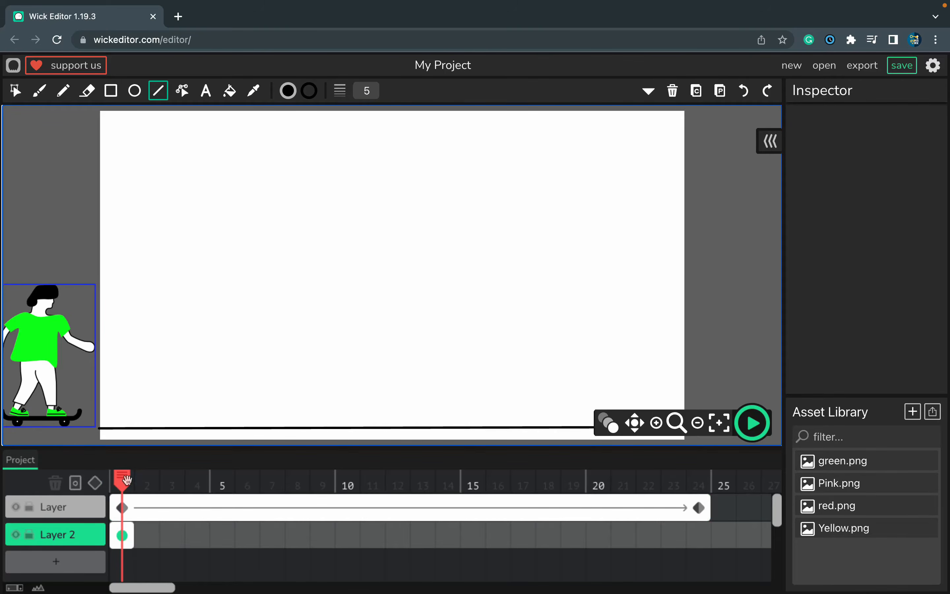
- Extend the ground line's frame on Layer 2 through frame 24 and preview the skater riding along it
mouse_move(128, 480)
left_mouse_down()
mouse_move(147, 486)
mouse_move(126, 486)
left_mouse_up()
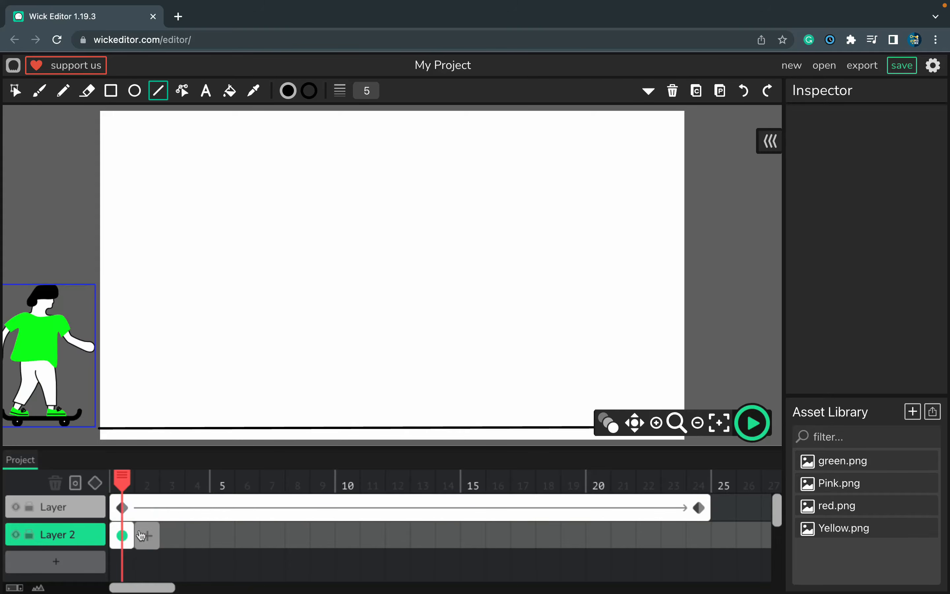
left_click_drag(134, 536, 719, 558)
left_click(765, 431)
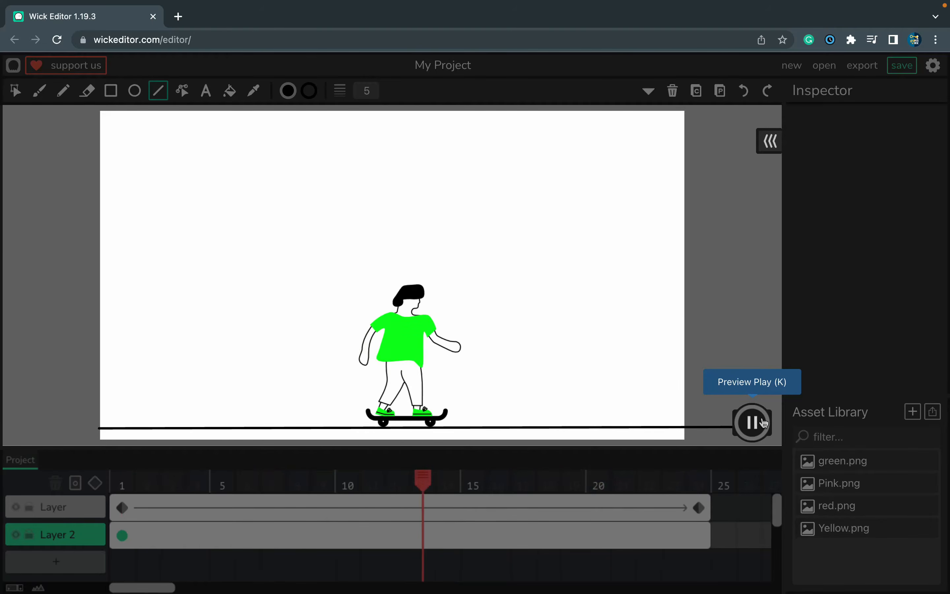
left_click(764, 423)
left_click(561, 536)
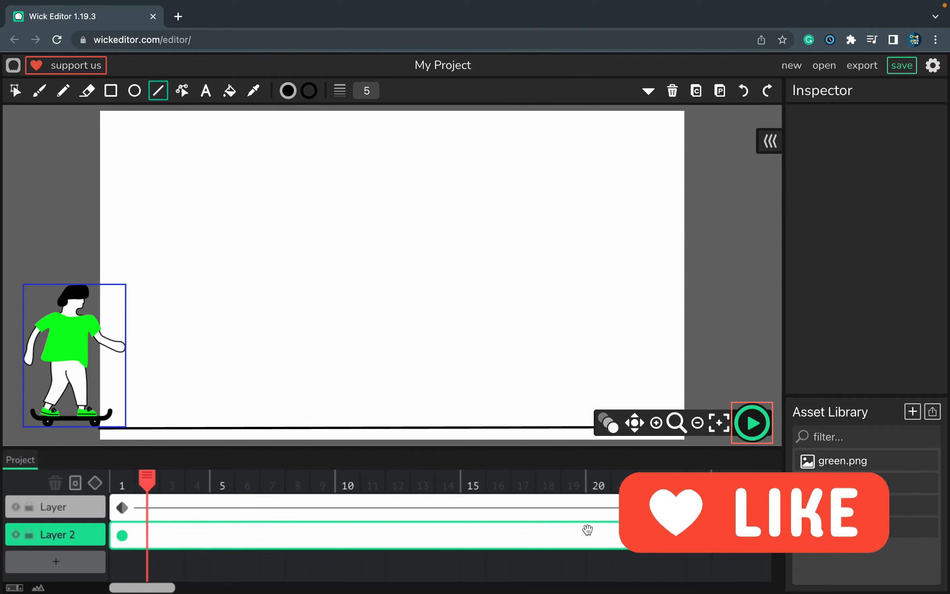
left_click(601, 513)
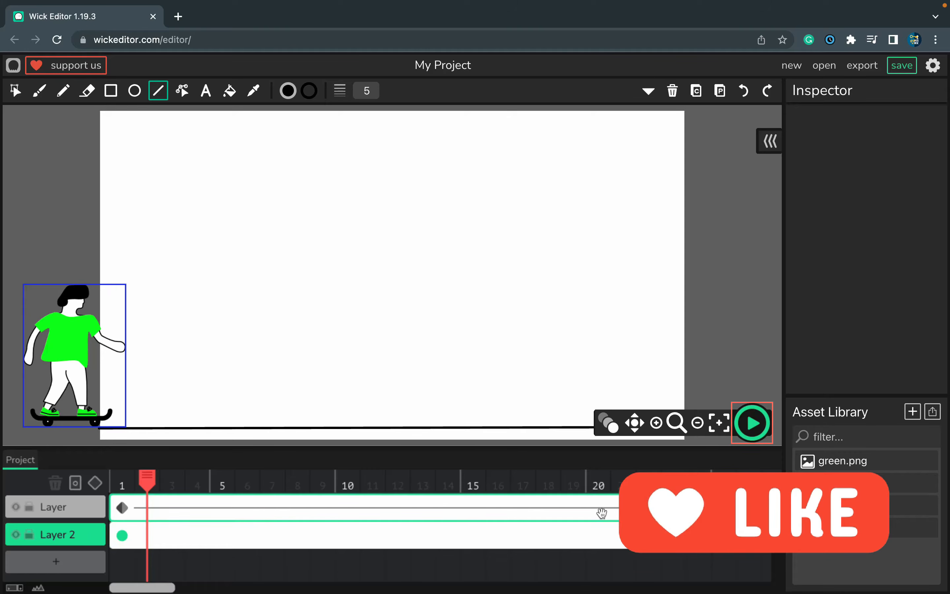
left_click(554, 543)
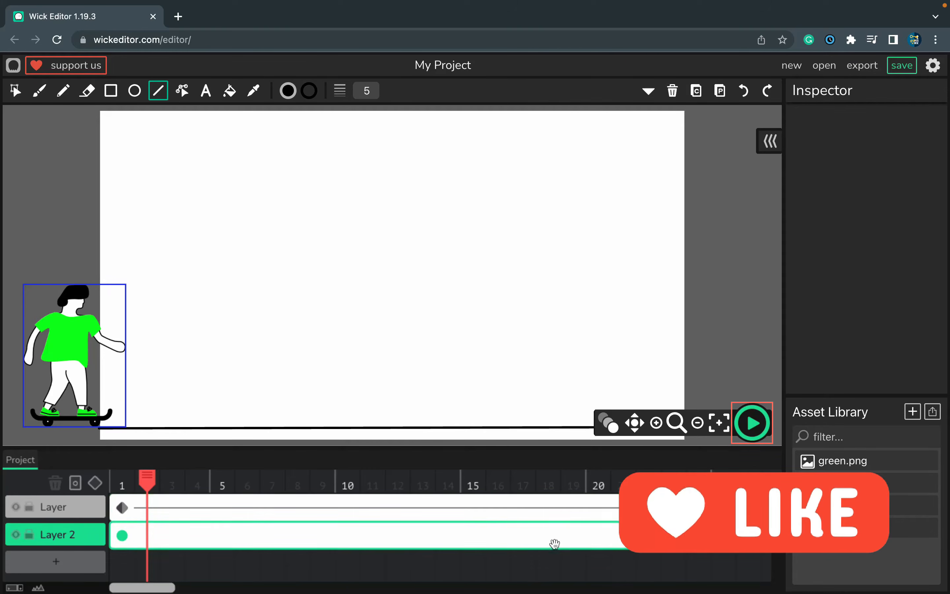
- Rename the ground line's layer to Backdrop and the skater's layer to sk8
left_click(50, 541)
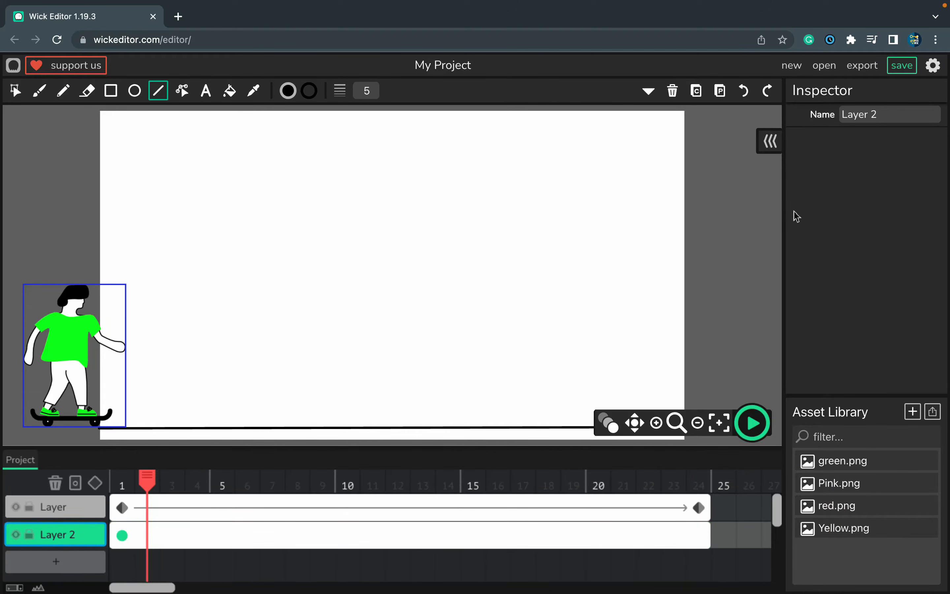
left_click(892, 114)
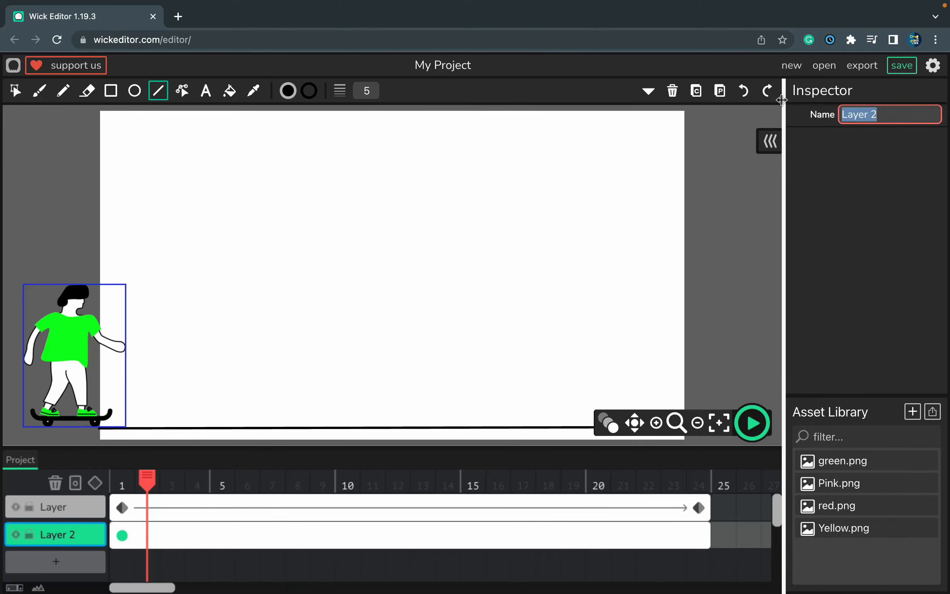
type("Backdrop")
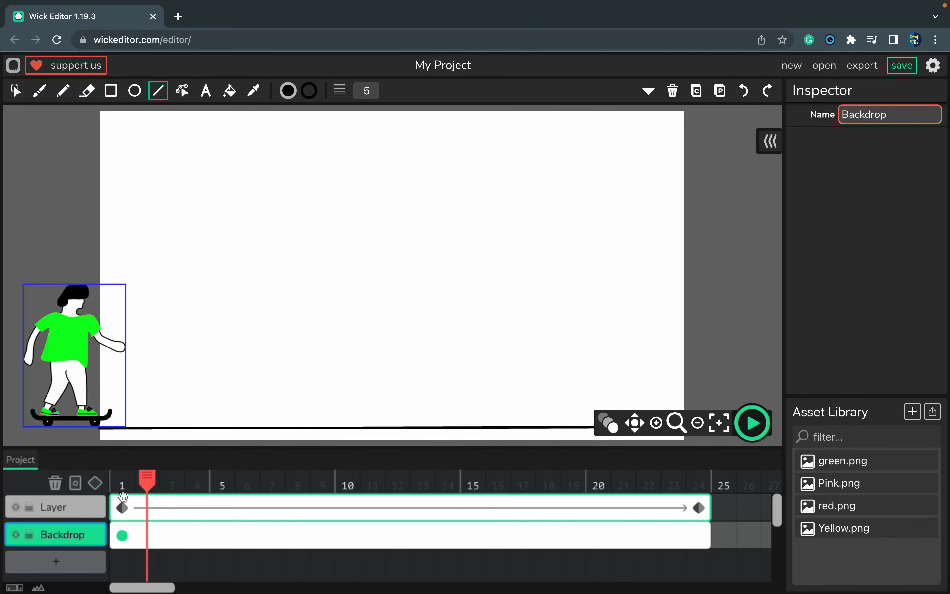
left_click(90, 507)
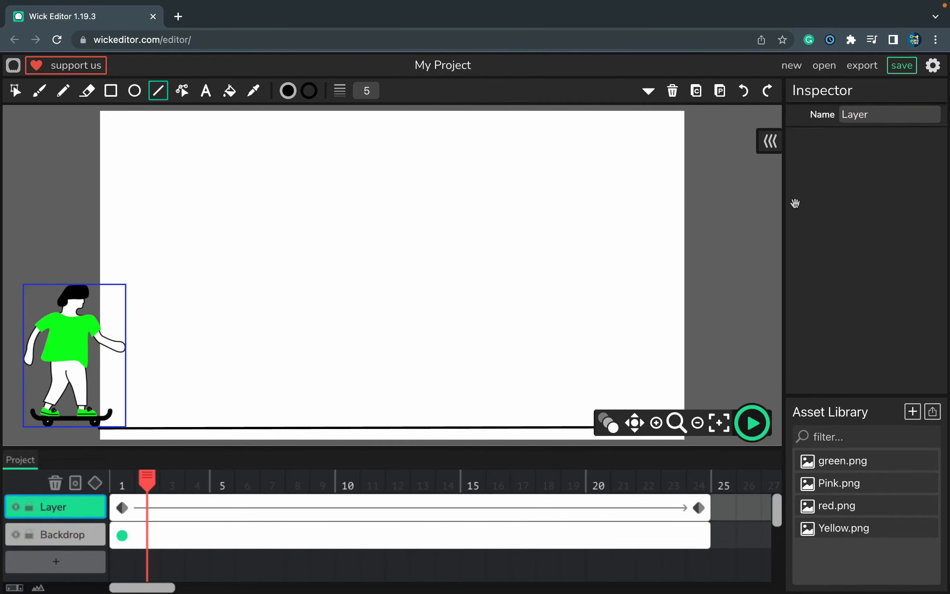
left_click(890, 118)
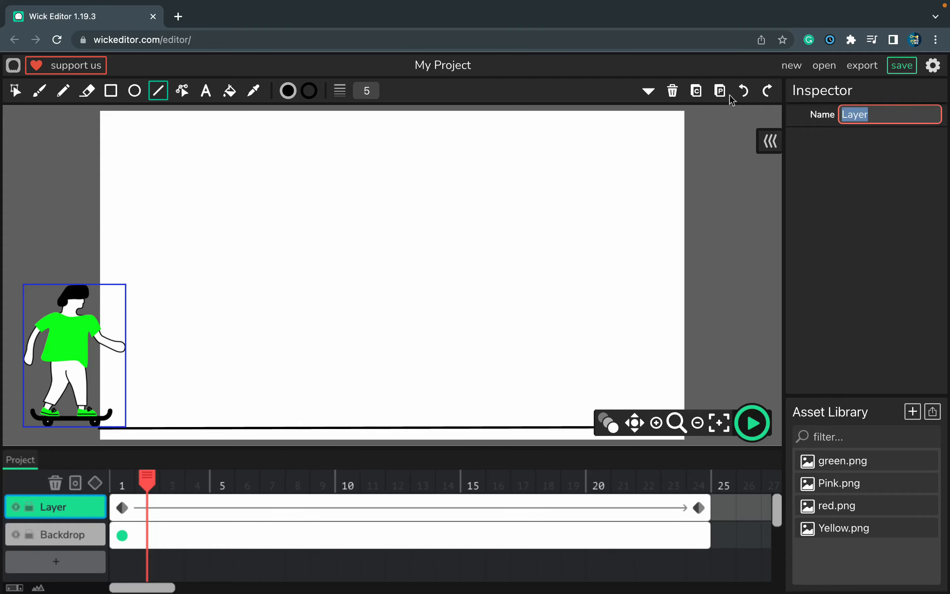
type("sk8")
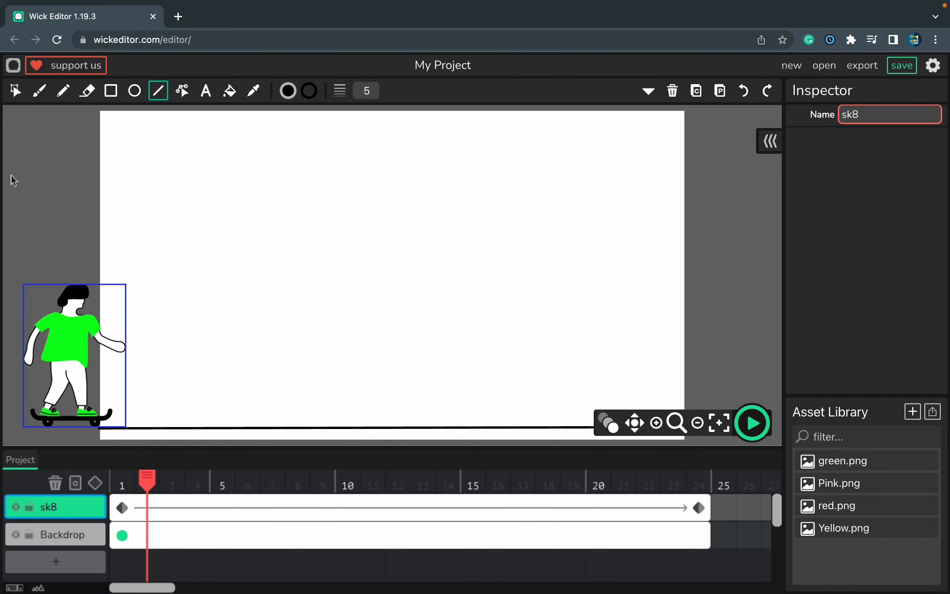
- Copy the skater into a new frame 25 on the sk8 layer and move it past the canvas's left edge to about X -231, Y 377
left_click(16, 91)
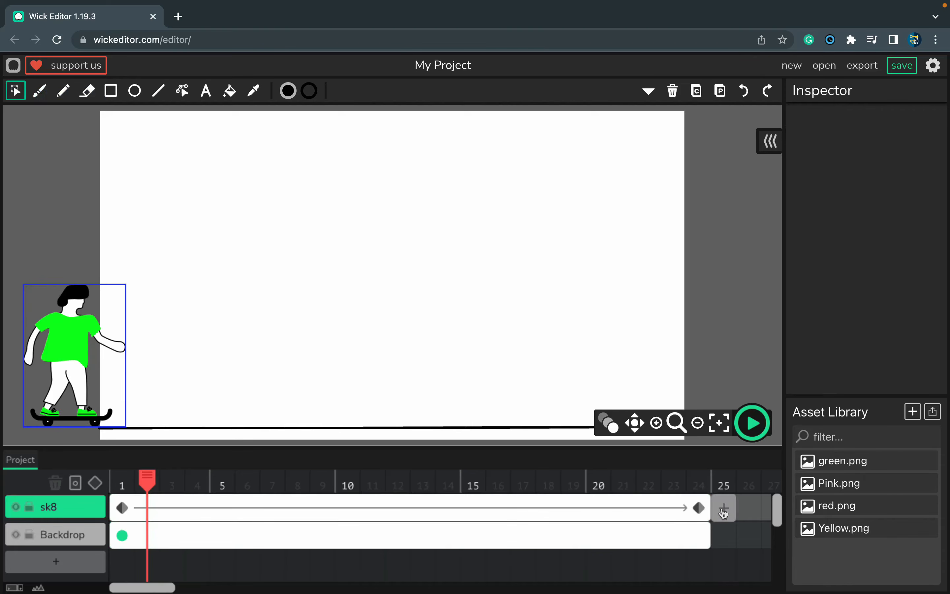
left_click(702, 508)
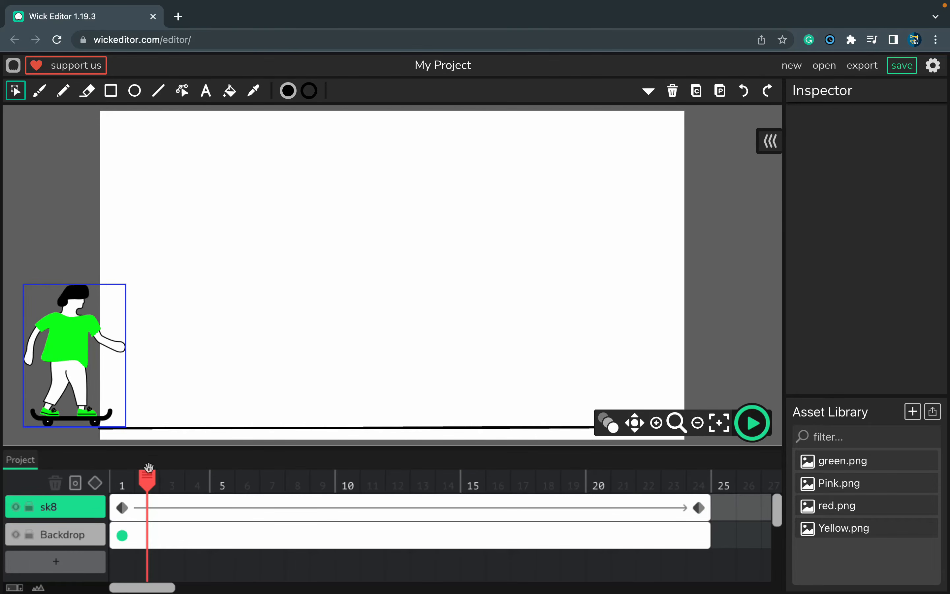
left_click(67, 338)
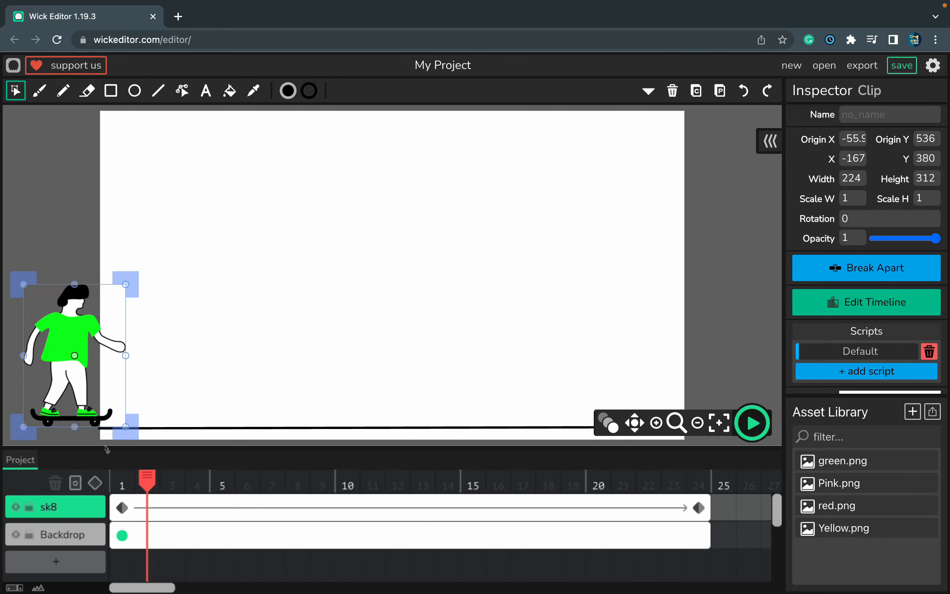
left_click(726, 508)
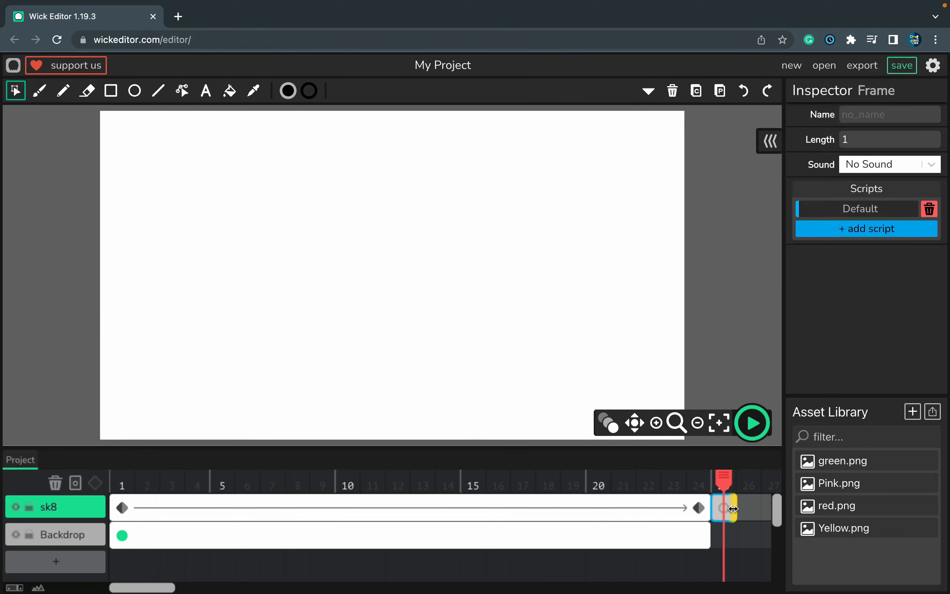
key("ctrl+v")
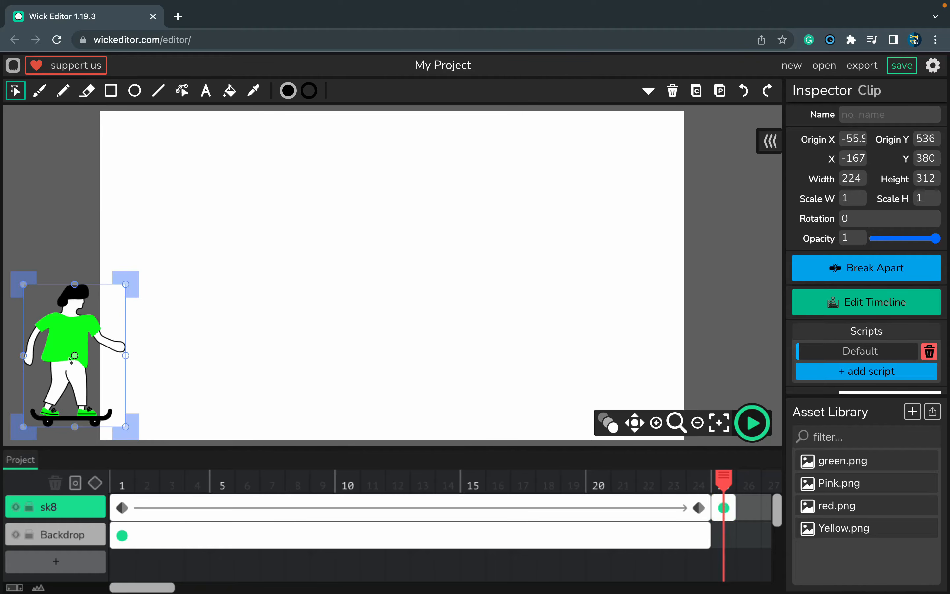
left_click_drag(68, 359, 39, 359)
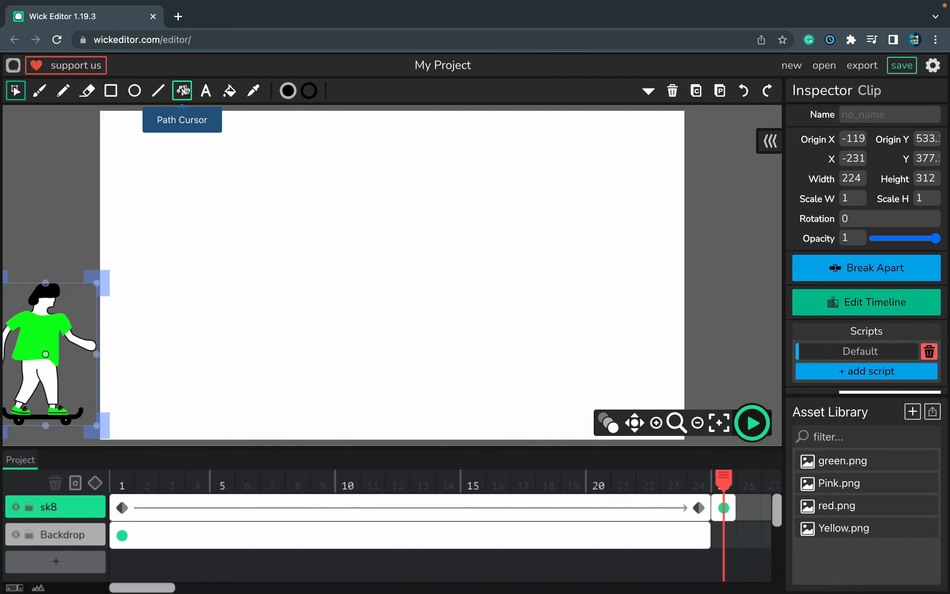
- Add a Backdrop frame at frame 25, draw a line across the lower canvas, and bend its middle upward into an arch
left_click(183, 91)
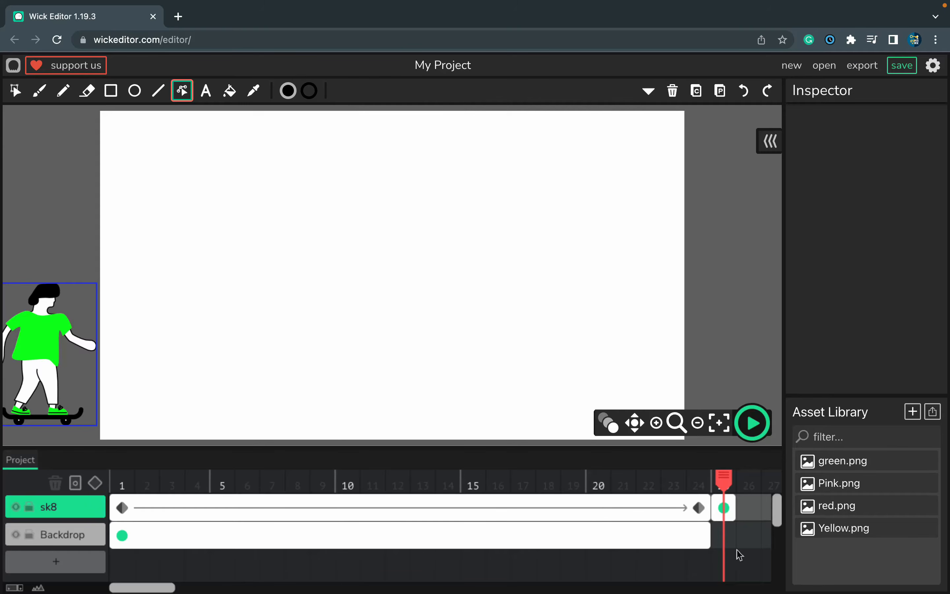
left_click(724, 537)
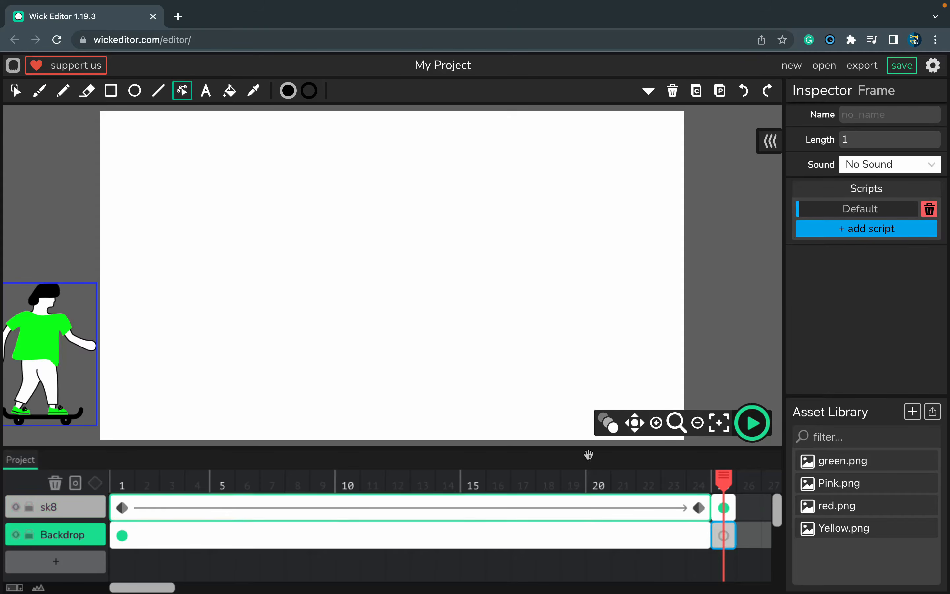
key("l")
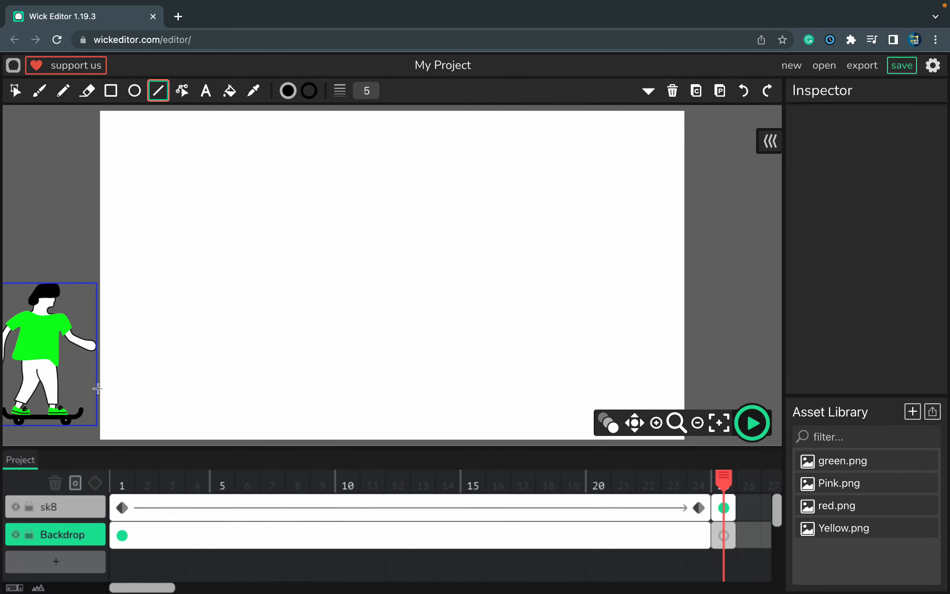
left_click_drag(99, 388, 701, 386)
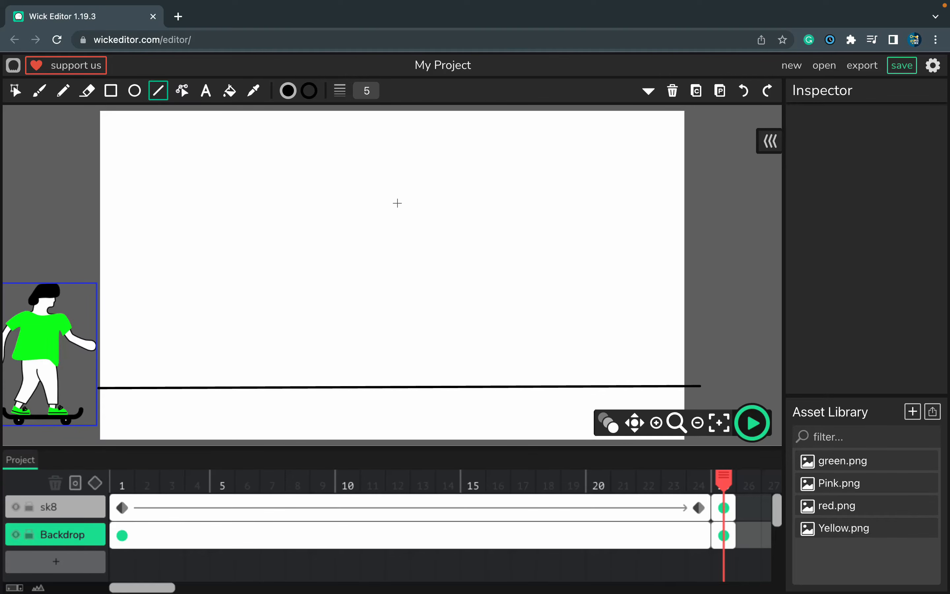
left_click(182, 93)
left_click_drag(388, 377, 386, 273)
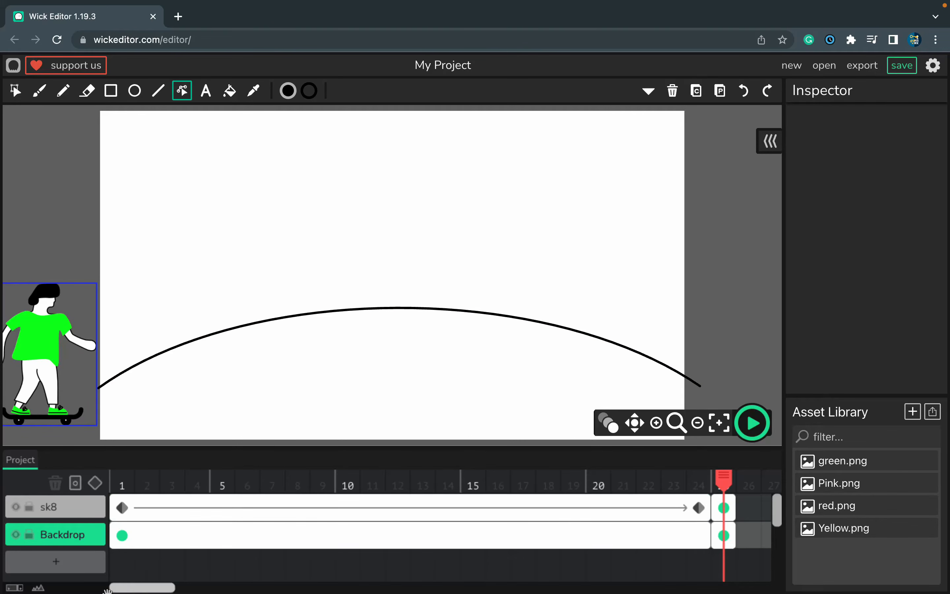
- Extend the arched line's Backdrop frame from frame 25 to a length of 20 frames
left_click_drag(155, 588, 287, 589)
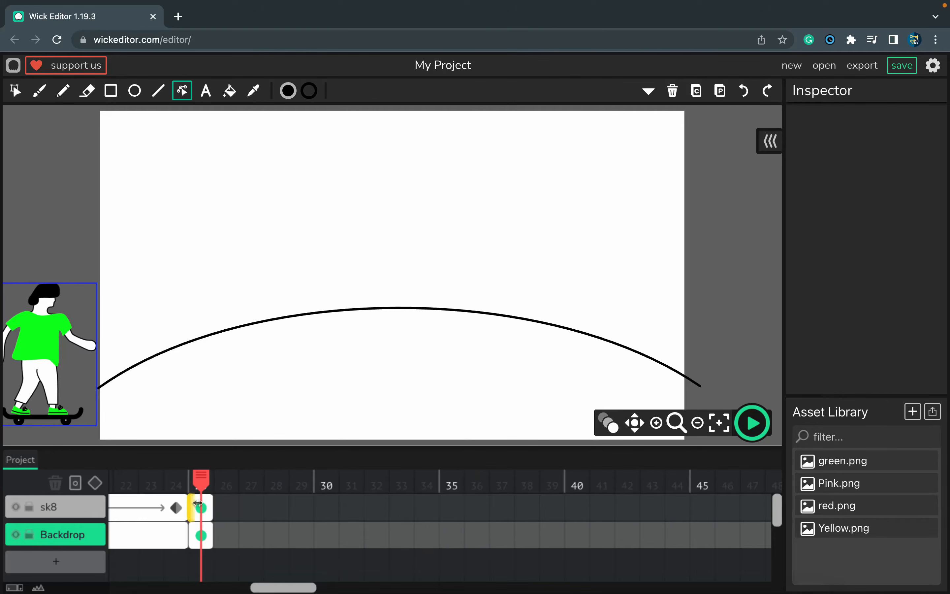
left_click(203, 506)
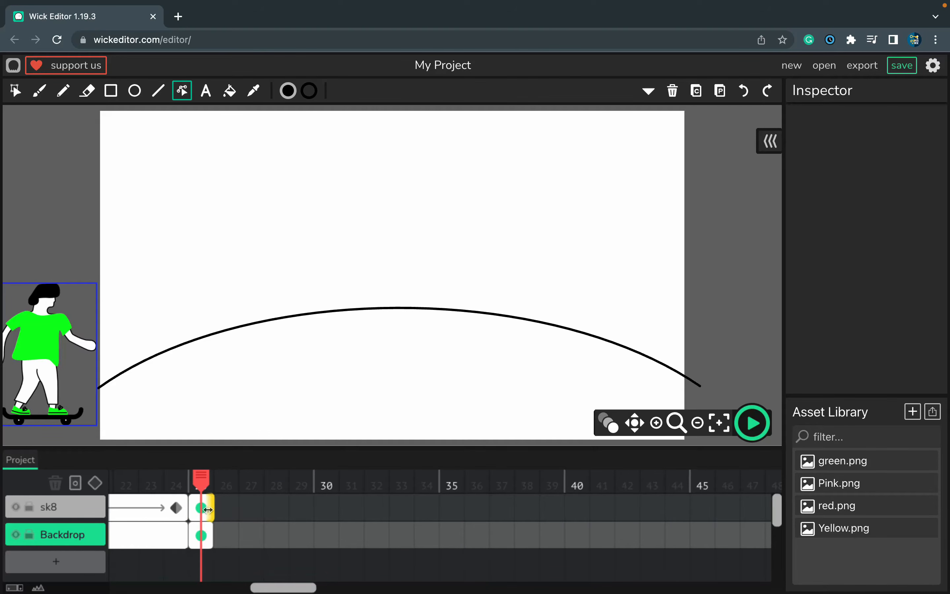
left_click_drag(212, 527, 696, 542)
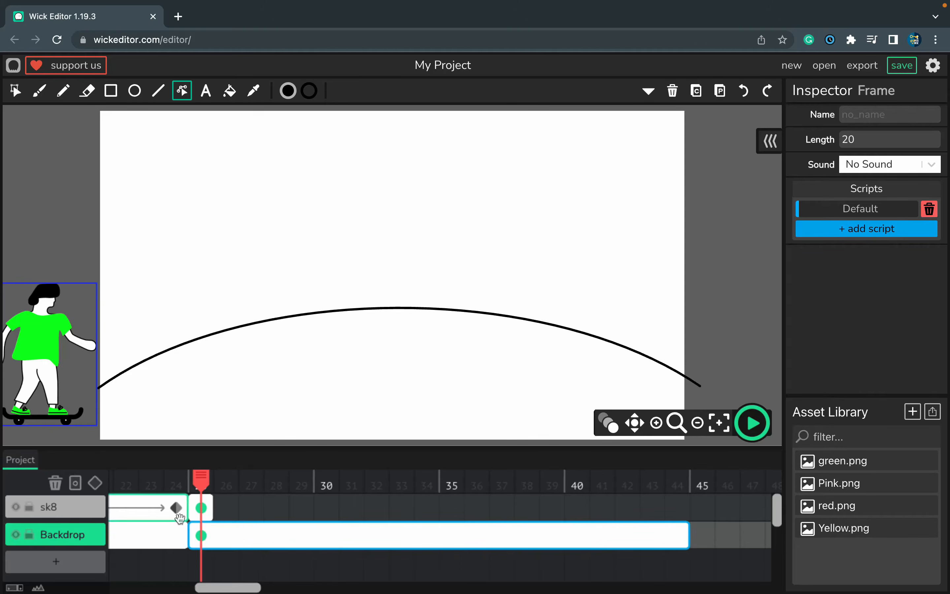
- Tilt the skater about -31 degrees at frame 25 and seat it on the arch's left end with a tween keyframe
left_click(200, 509)
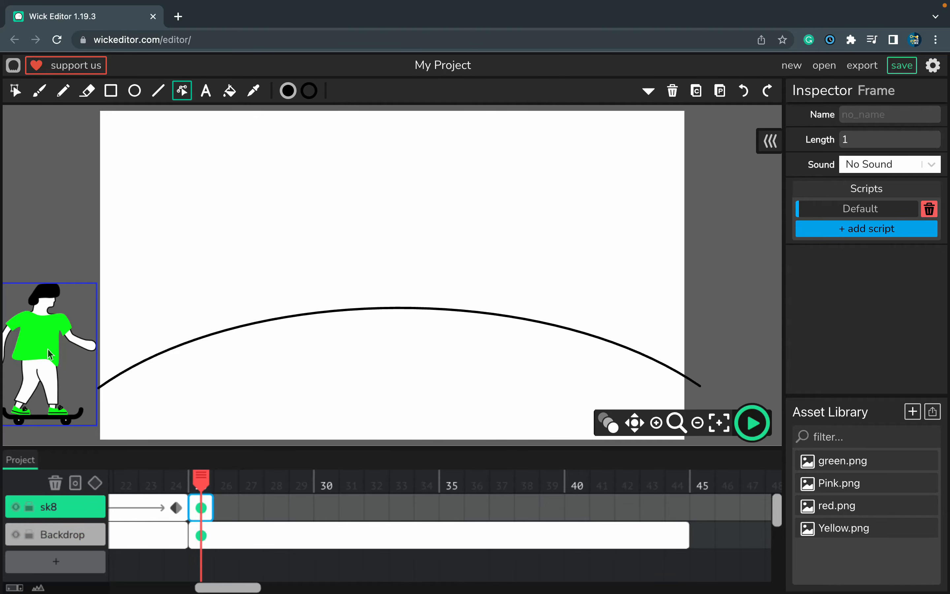
left_click(15, 91)
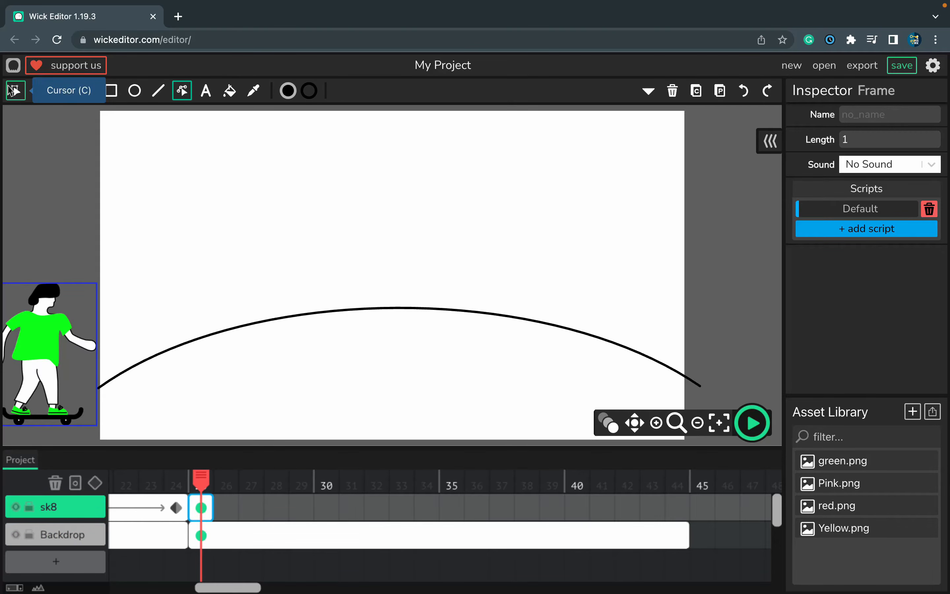
left_click_drag(45, 356, 84, 286)
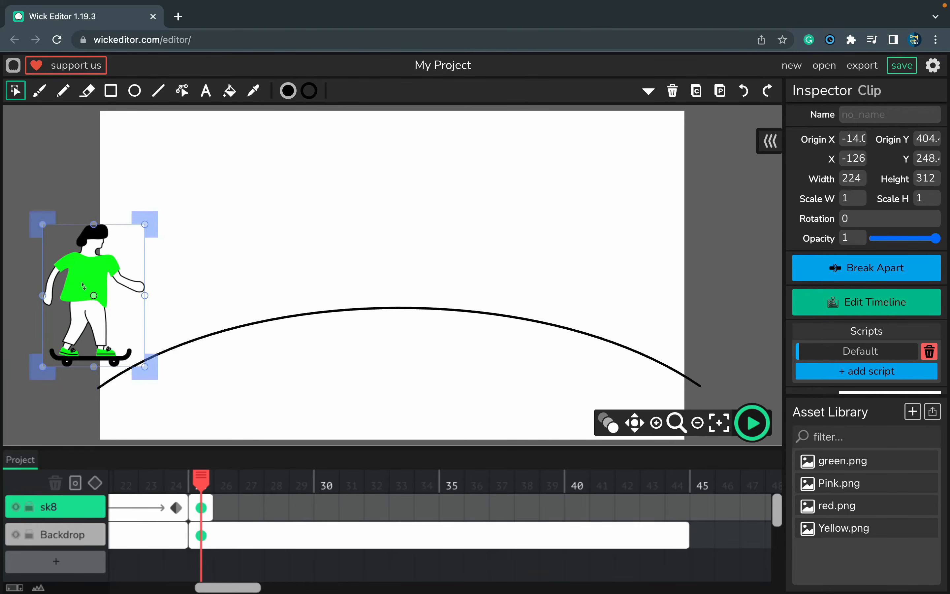
left_click_drag(144, 208, 100, 194)
left_click_drag(85, 305, 101, 309)
- Extend the skater's frame to 13 frames and add a tween at frame 37 with the skater nearly upright on the arch's crest
left_click(201, 508)
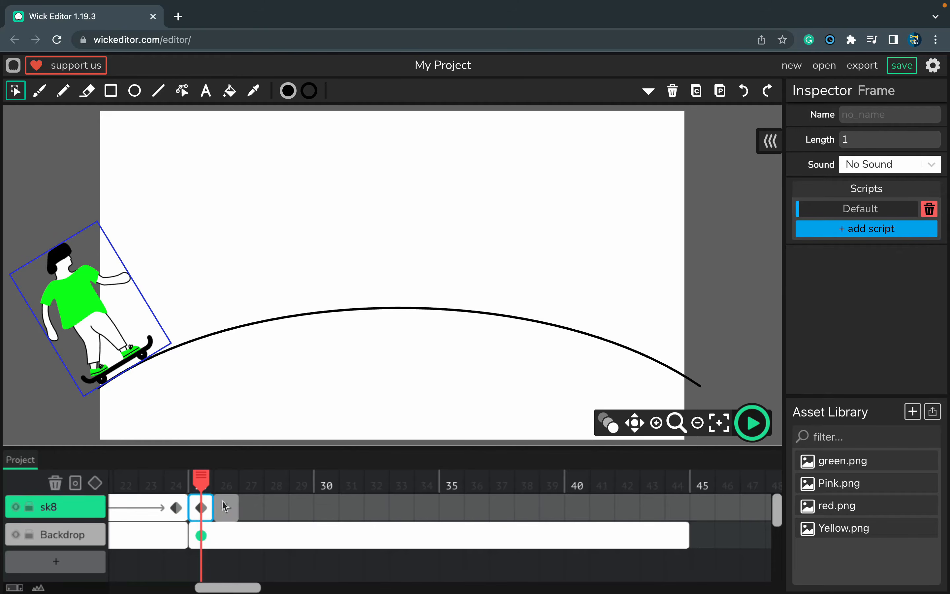
left_click_drag(213, 500, 502, 511)
left_click(502, 510)
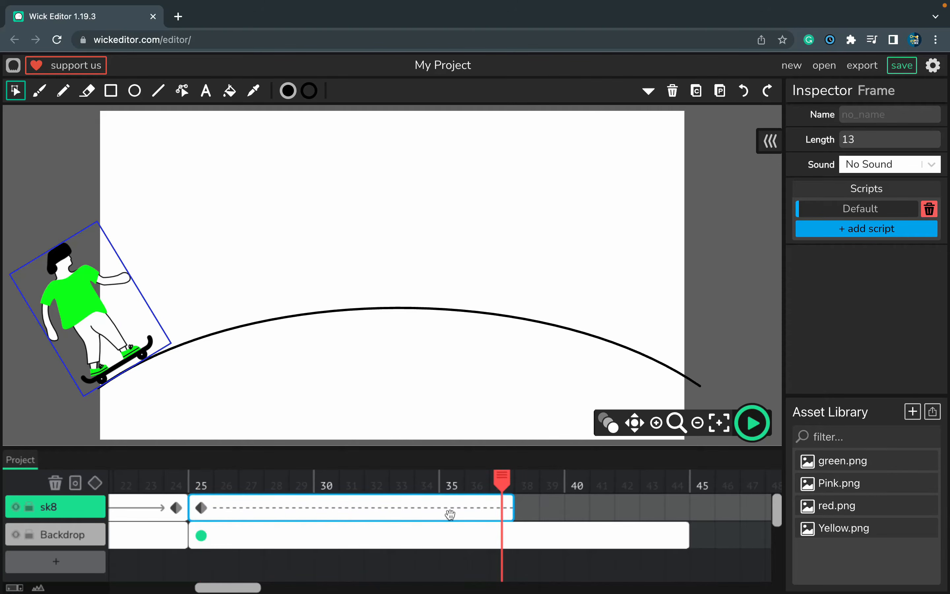
left_click(97, 477)
left_click_drag(81, 310, 382, 237)
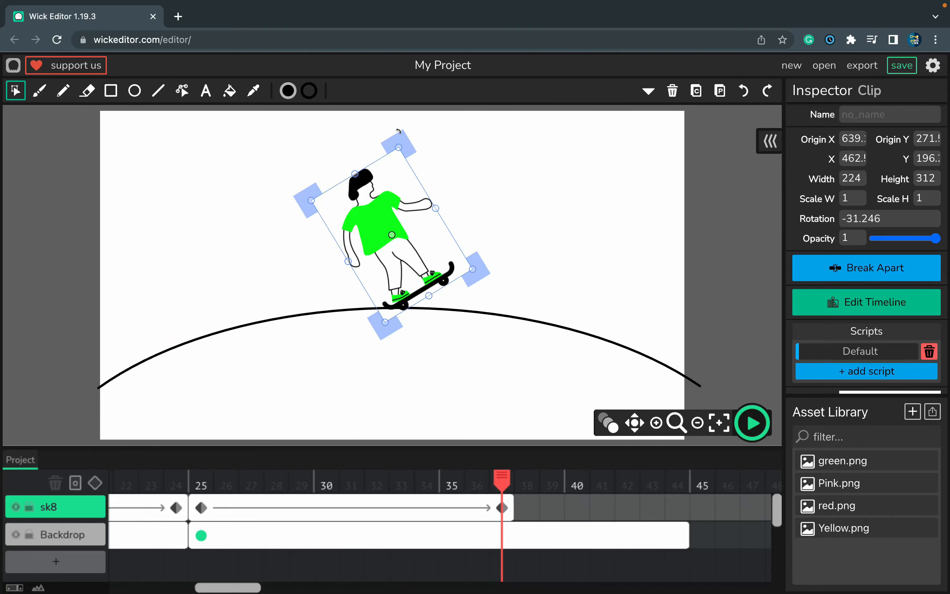
left_click_drag(399, 130, 446, 143)
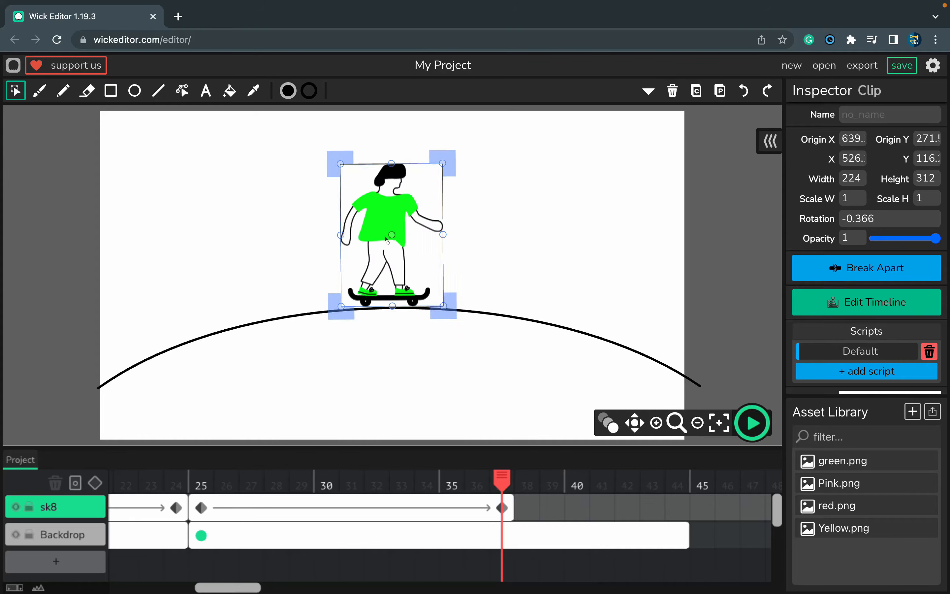
left_click_drag(386, 239, 386, 241)
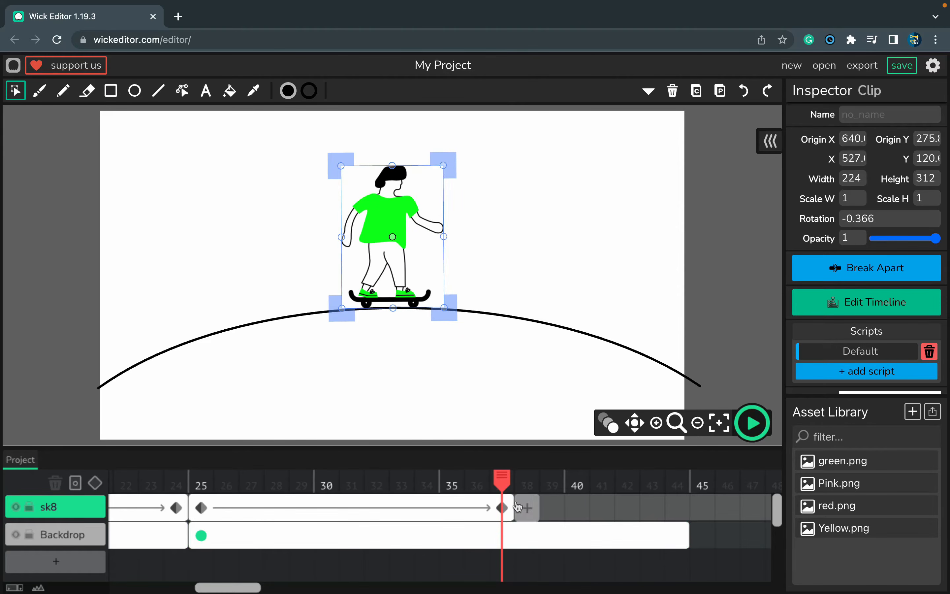
- Extend the skater's frame to 19 frames and add a tween at frame 43, rotated about 28 degrees past the arch's right end
left_click_drag(511, 507, 664, 511)
left_click(652, 509)
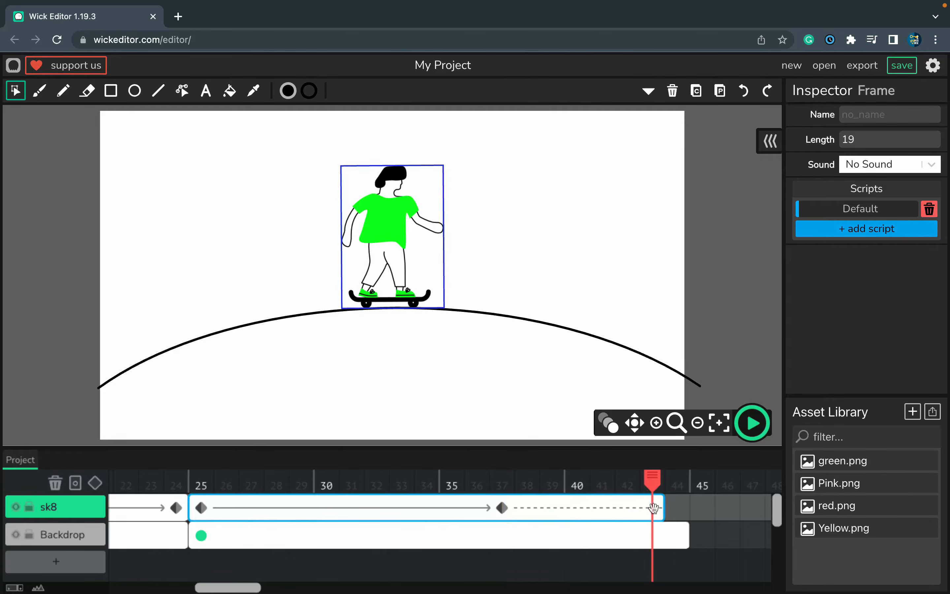
left_click(95, 482)
left_click_drag(384, 246, 688, 262)
left_click_drag(675, 219, 727, 205)
left_click_drag(694, 326, 710, 347)
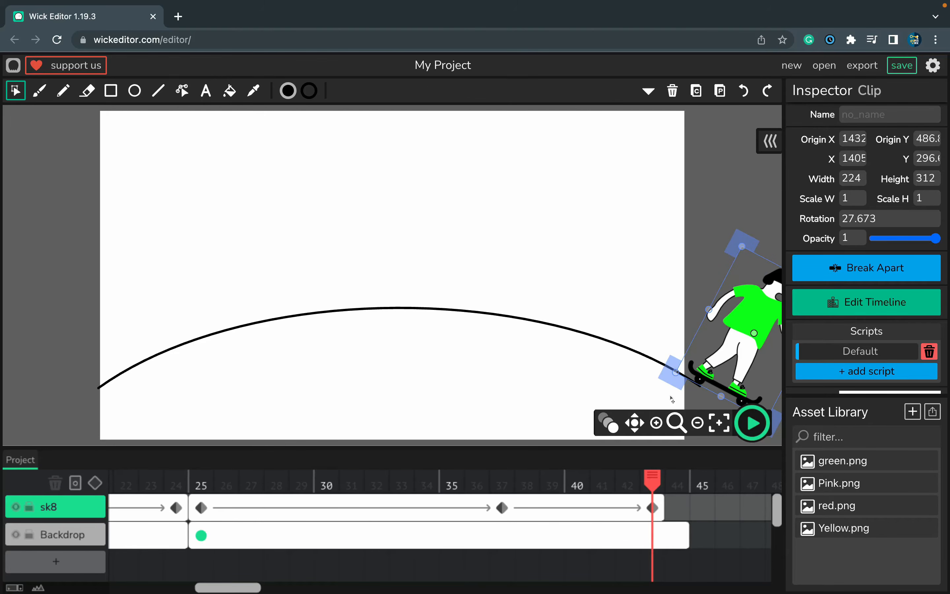
- Add a tween at frame 31 by raising the skater onto the arch's left slope and rotating it to about -13 degrees
left_click_drag(653, 483, 352, 511)
left_click(350, 500)
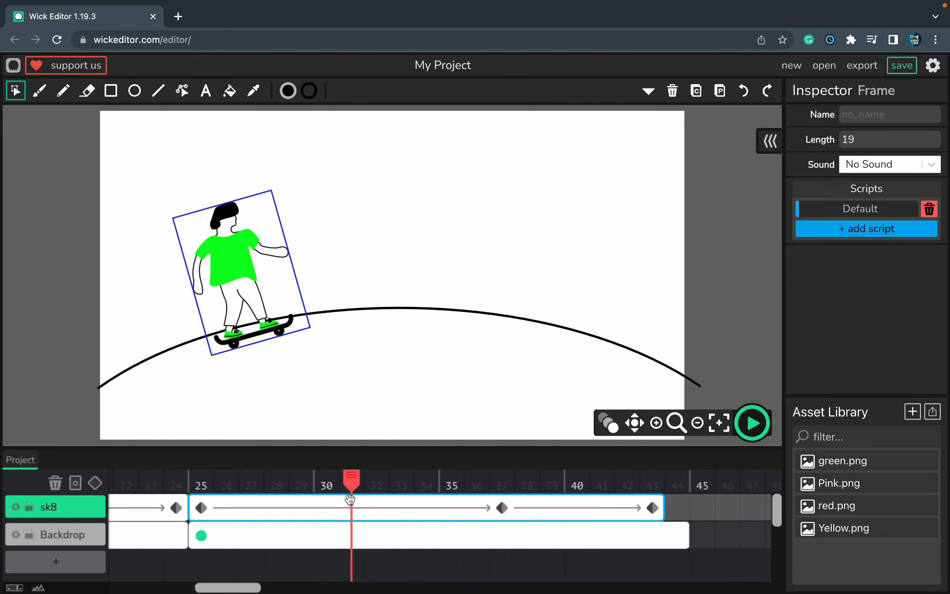
left_click(258, 287)
left_click_drag(250, 284, 247, 275)
left_click_drag(247, 275, 247, 273)
left_click_drag(307, 302, 310, 308)
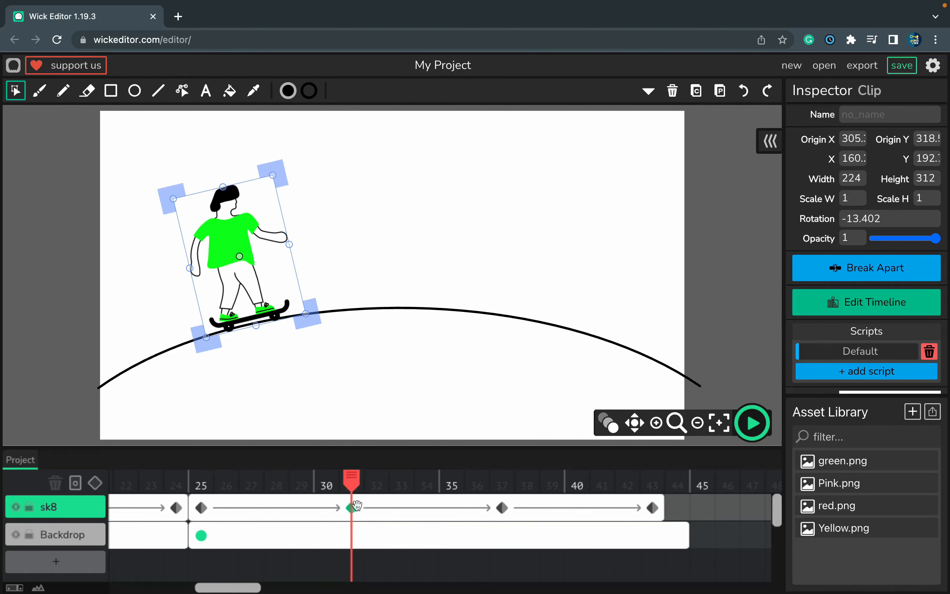
left_click_drag(246, 291, 246, 290)
- Add tweens at frames 34, 28 and 40, seating the skater on the arch at rotations of about -7, -21 and 14 degrees
left_click_drag(358, 479, 426, 510)
left_click_drag(312, 260, 312, 256)
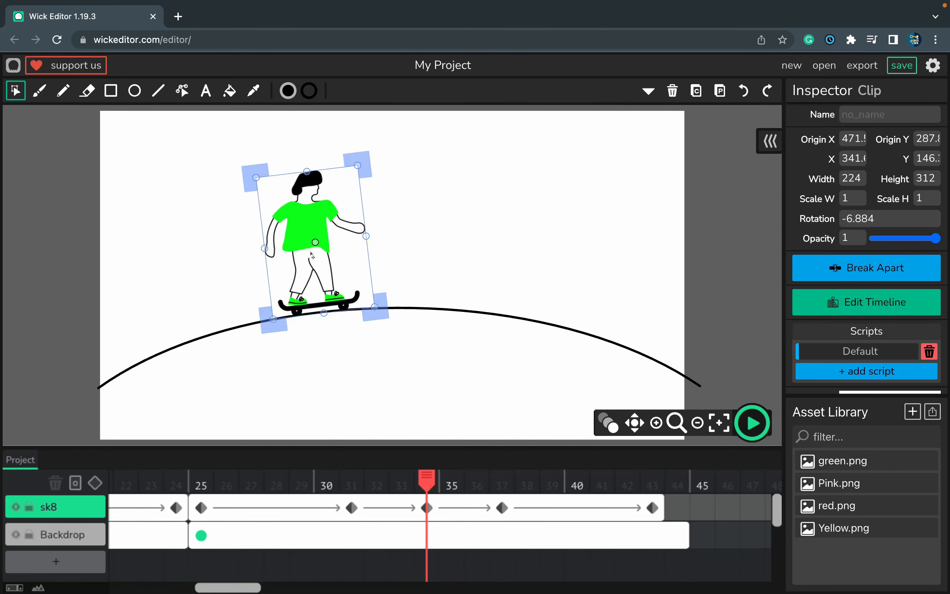
left_click(271, 486)
left_click_drag(187, 307, 235, 313)
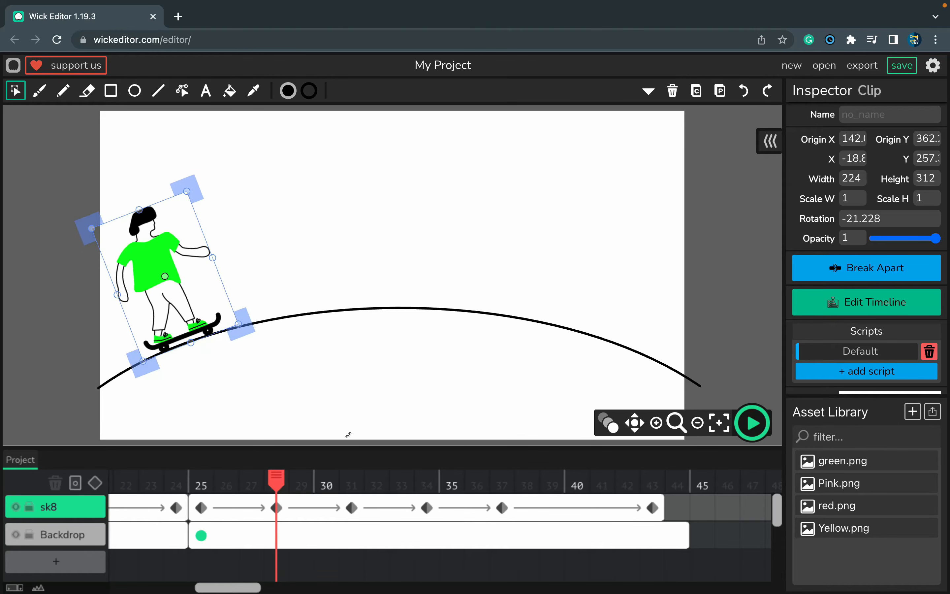
left_click(580, 483)
left_click_drag(575, 337, 611, 336)
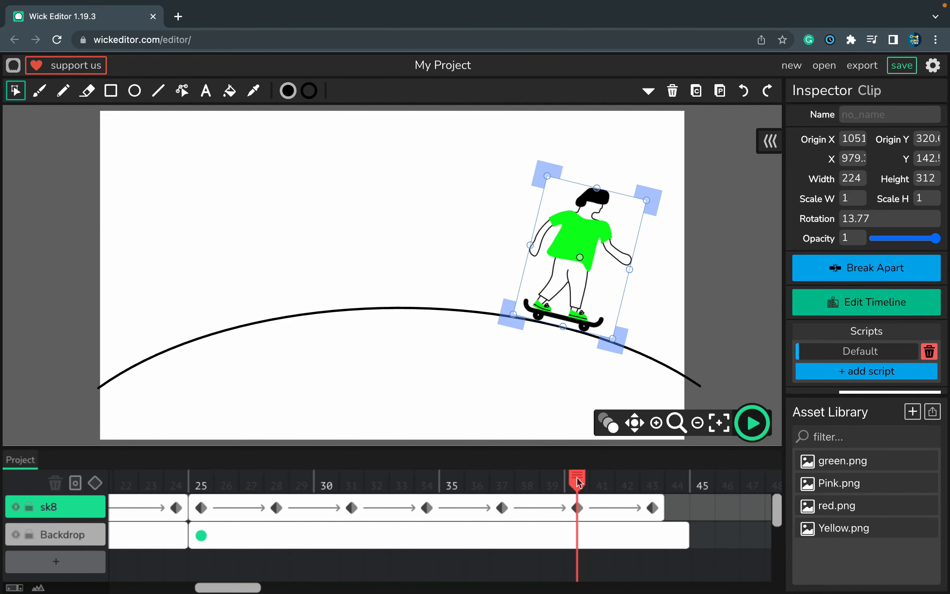
- Extend the arched line's Backdrop frame to 23 frames and preview the animation from frame 1
left_click_drag(580, 482, 755, 532)
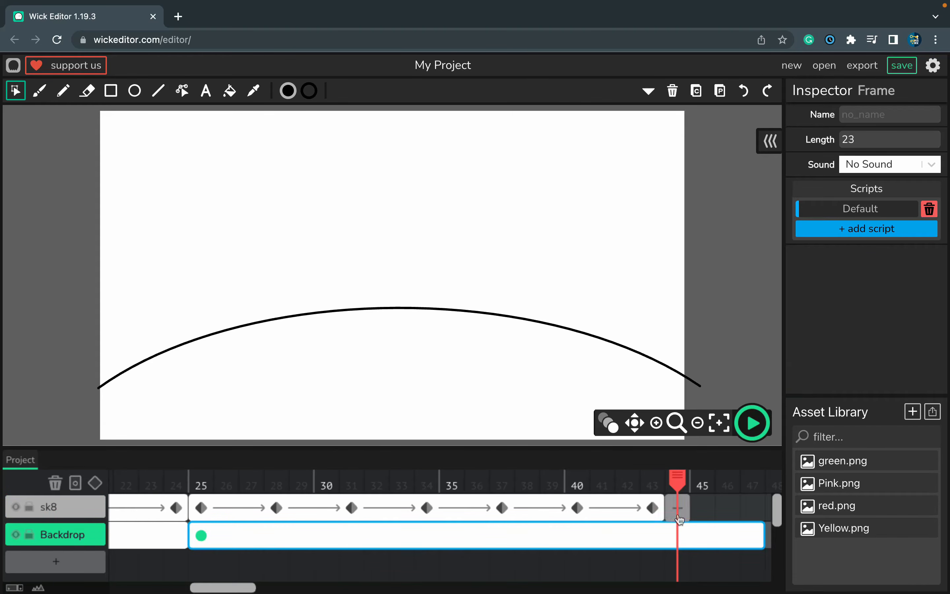
left_click_drag(219, 588, 138, 588)
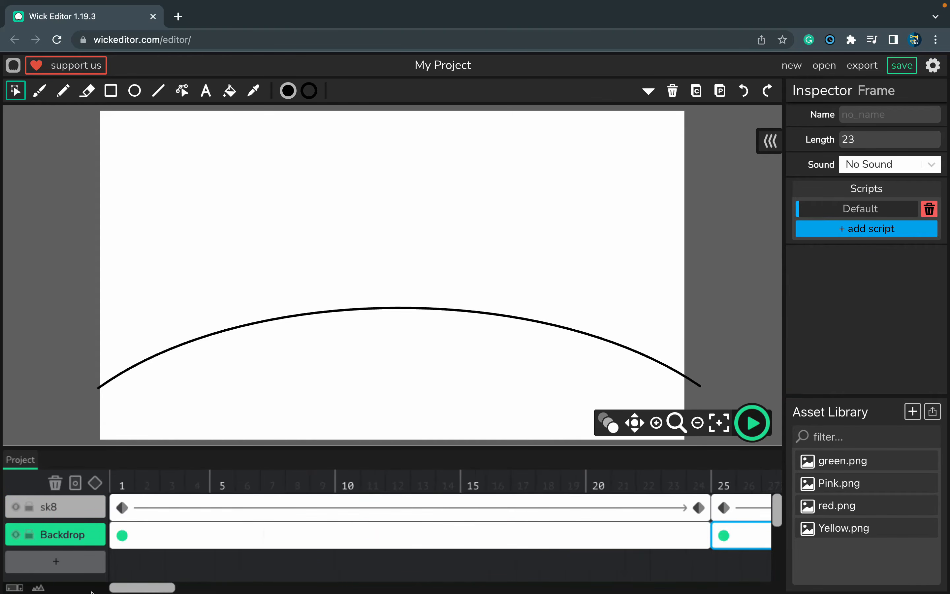
left_click(117, 477)
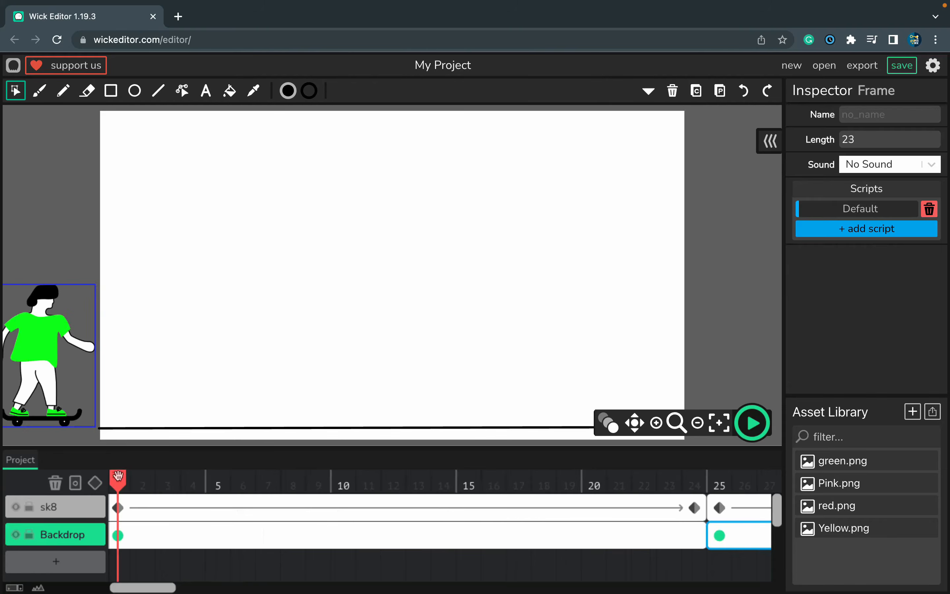
left_click(719, 423)
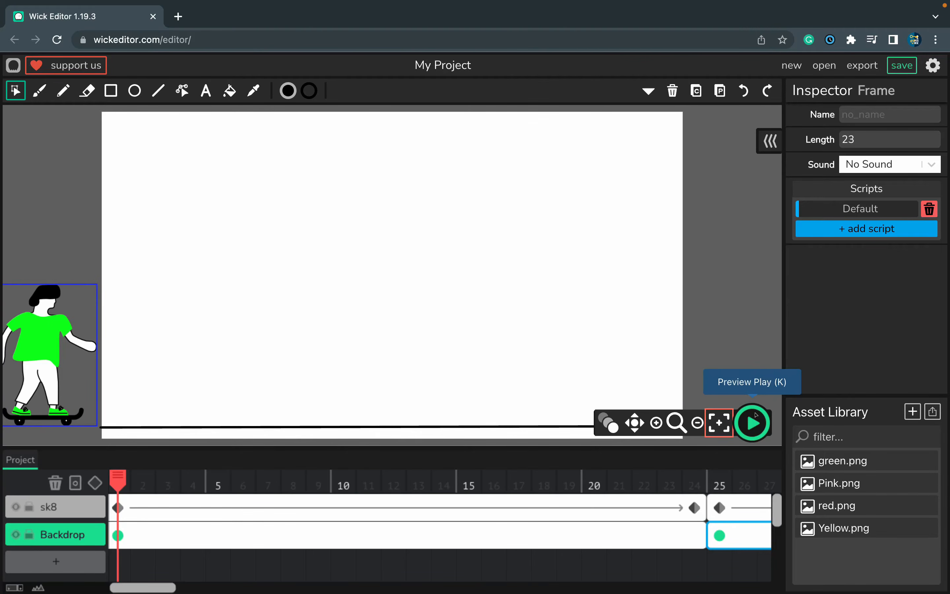
left_click(760, 431)
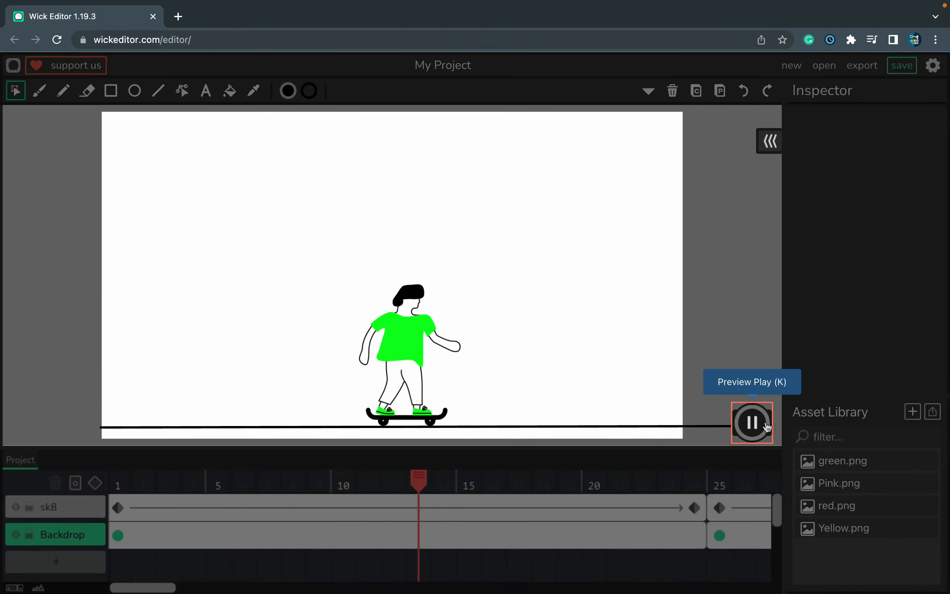
left_click(766, 428)
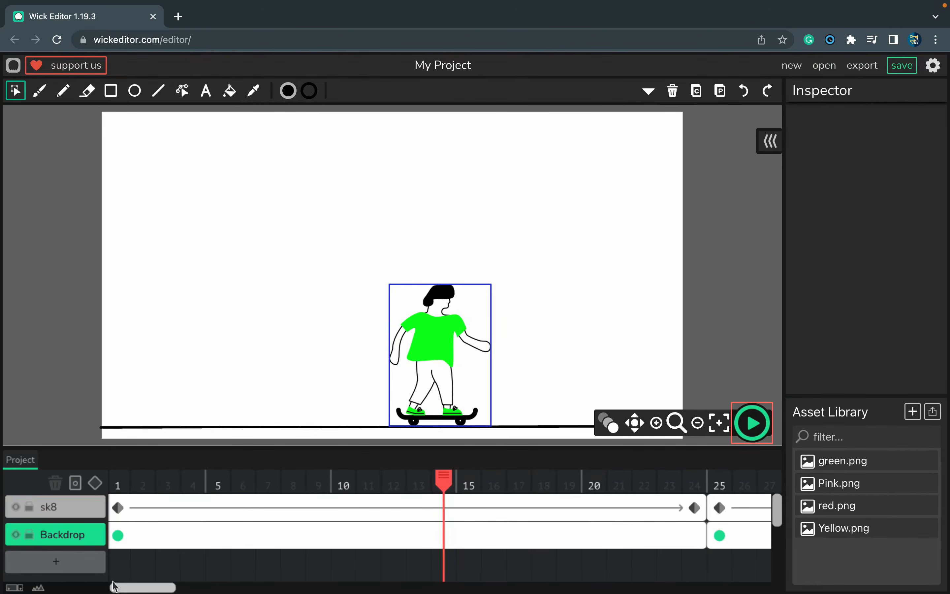
- Add a Backdrop frame at frame 48 and draw a low horizontal line from the canvas's left edge, continued by a diagonal rising rightward
left_click_drag(122, 587, 283, 589)
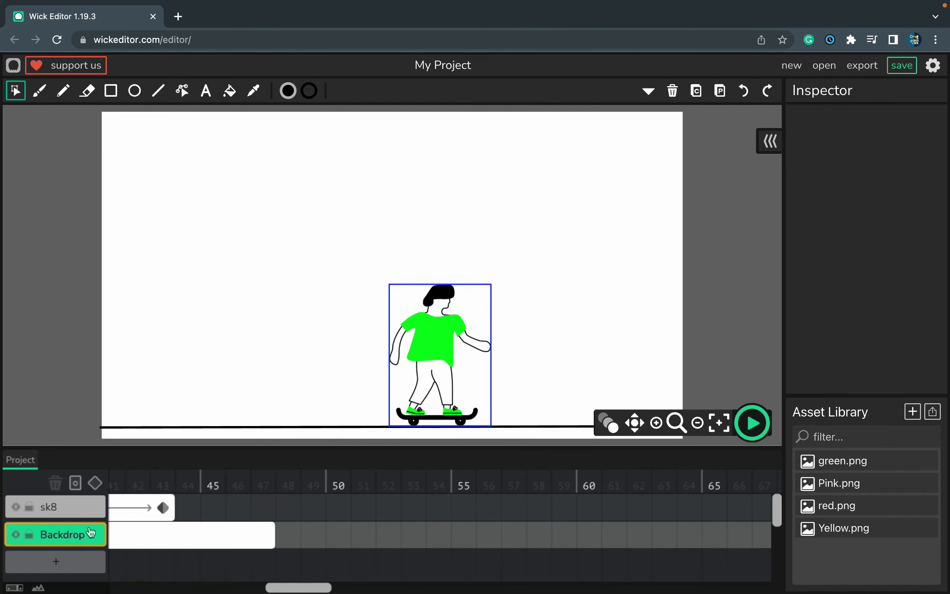
left_click(258, 539)
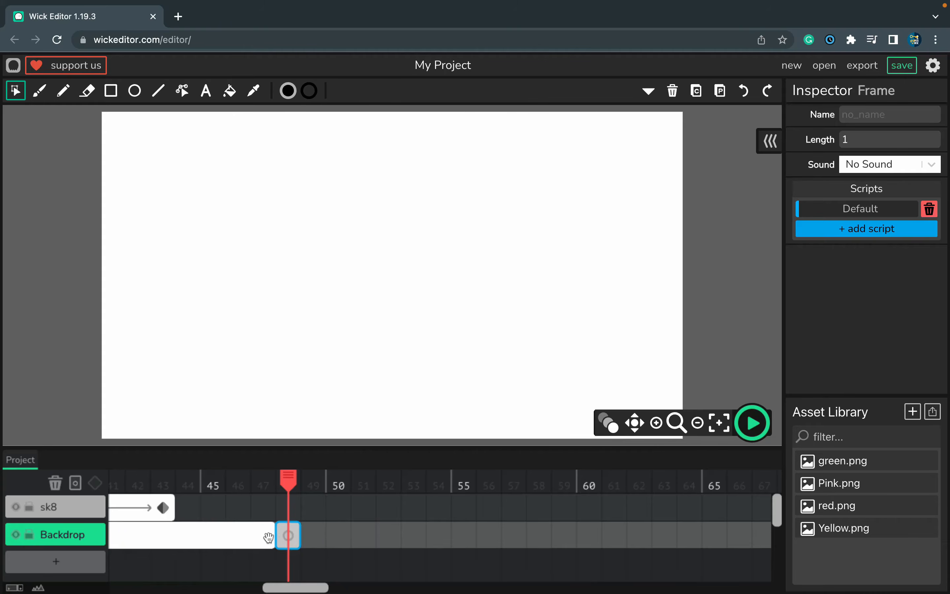
left_click(159, 91)
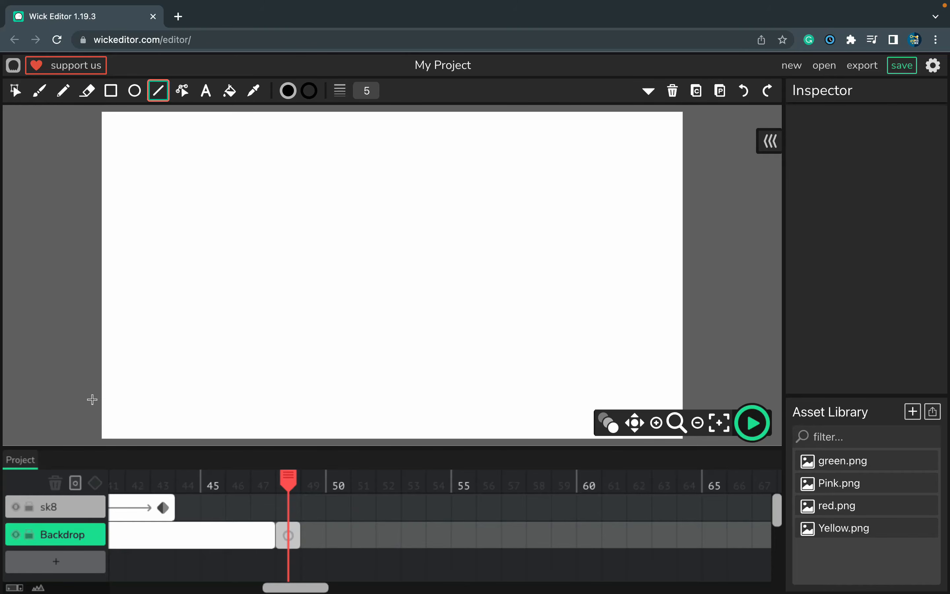
left_click_drag(165, 381, 392, 386)
left_click_drag(308, 388, 296, 390)
mouse_move(495, 287)
left_mouse_down()
mouse_move(545, 165)
mouse_move(456, 248)
mouse_move(444, 291)
mouse_move(439, 242)
mouse_move(454, 236)
mouse_move(449, 249)
left_mouse_up()
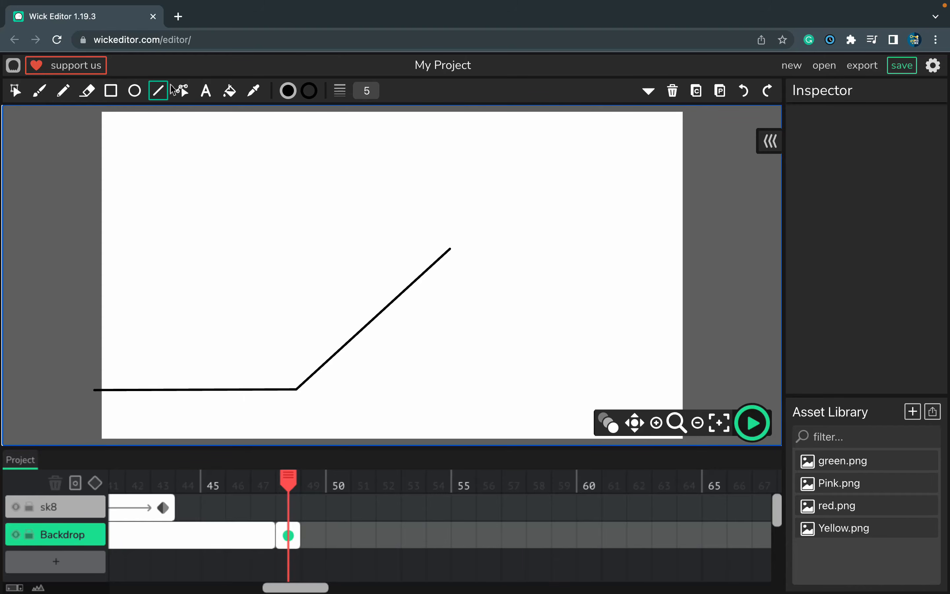
- Bend the diagonal line downward and to the right into a quarter-pipe curve
left_click(182, 91)
left_click(393, 284)
left_click_drag(393, 284, 441, 322)
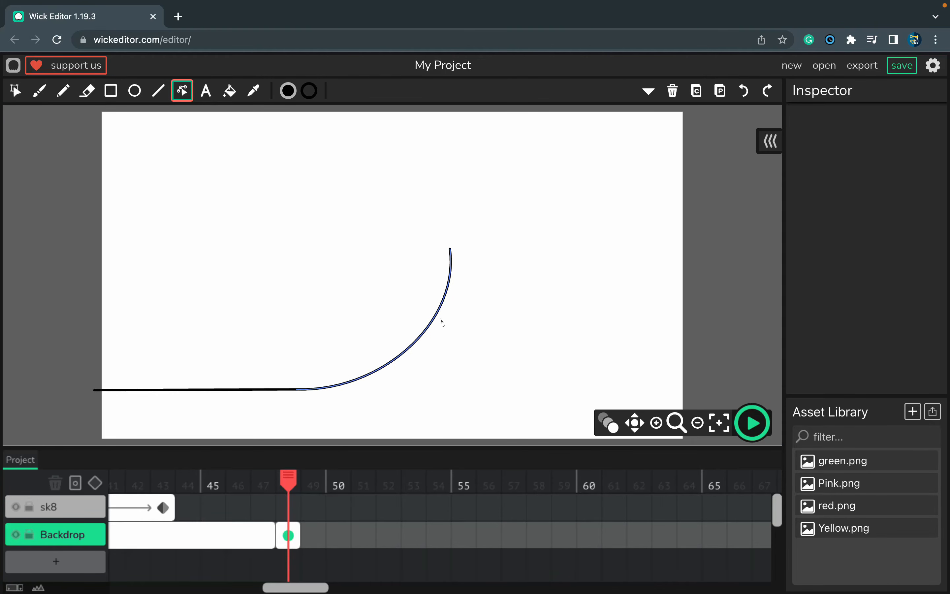
- Draw a horizontal ledge from the ramp's upper end past the canvas's right edge and extend this Backdrop frame to 19 frames
left_click(158, 91)
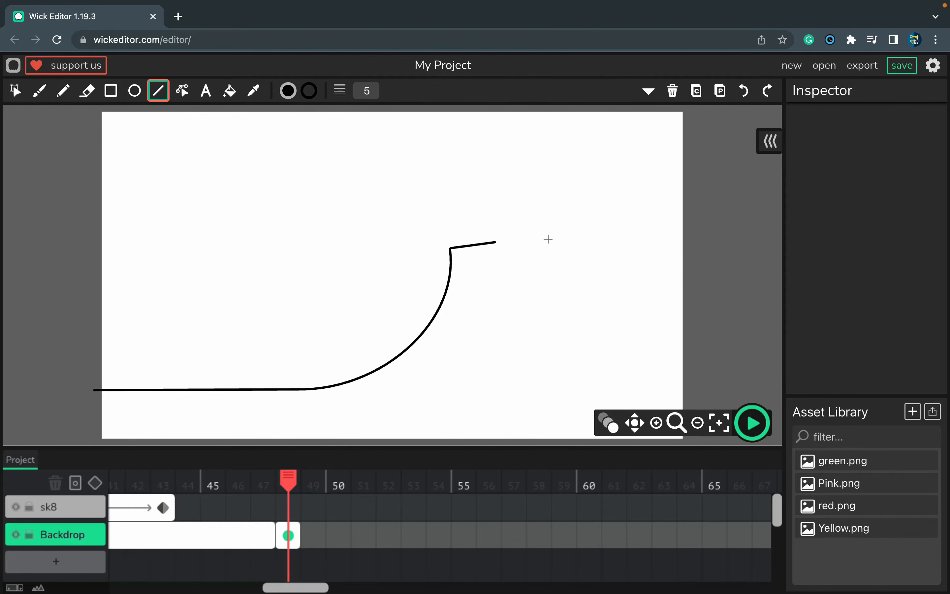
left_click_drag(548, 239, 702, 248)
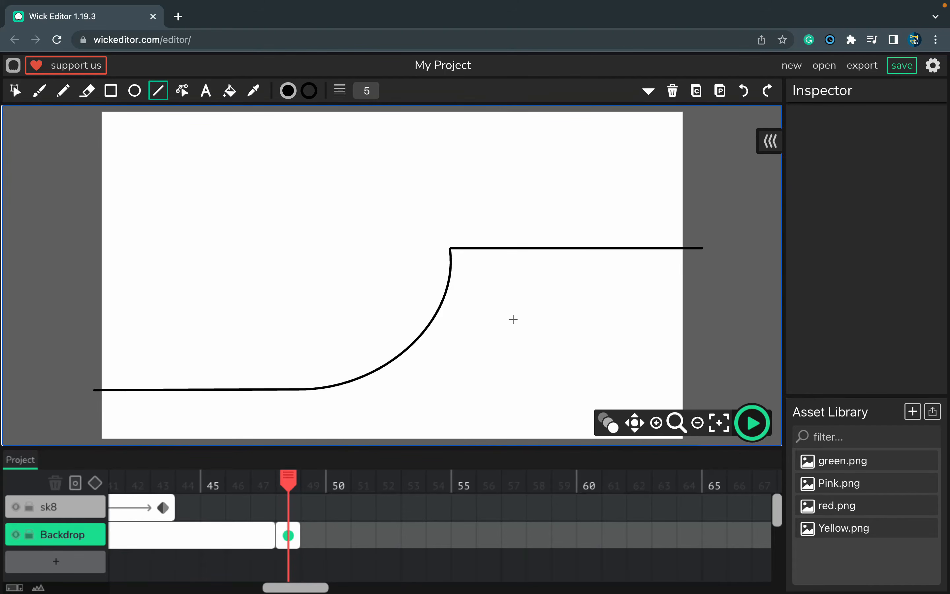
left_click(289, 536)
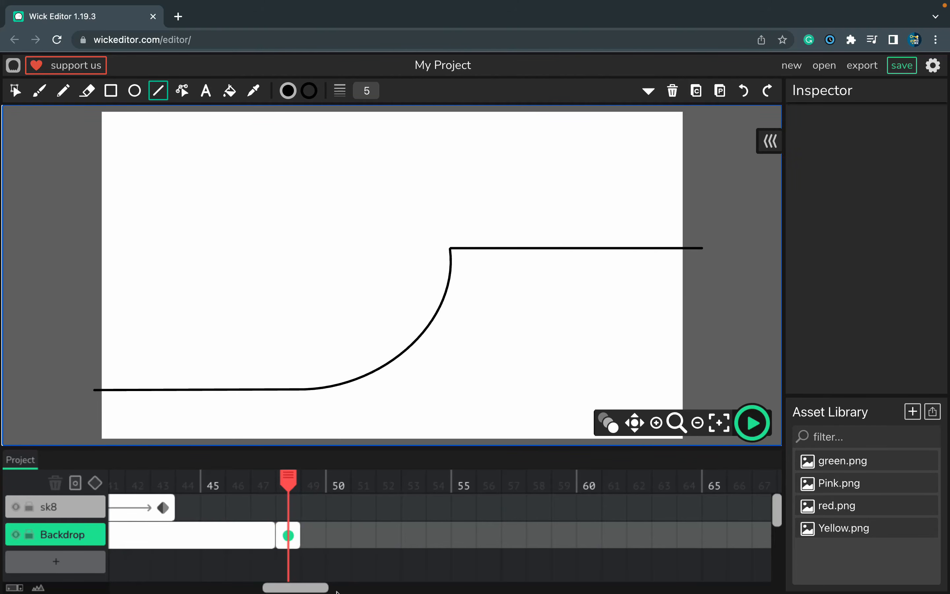
left_click_drag(293, 533, 752, 544)
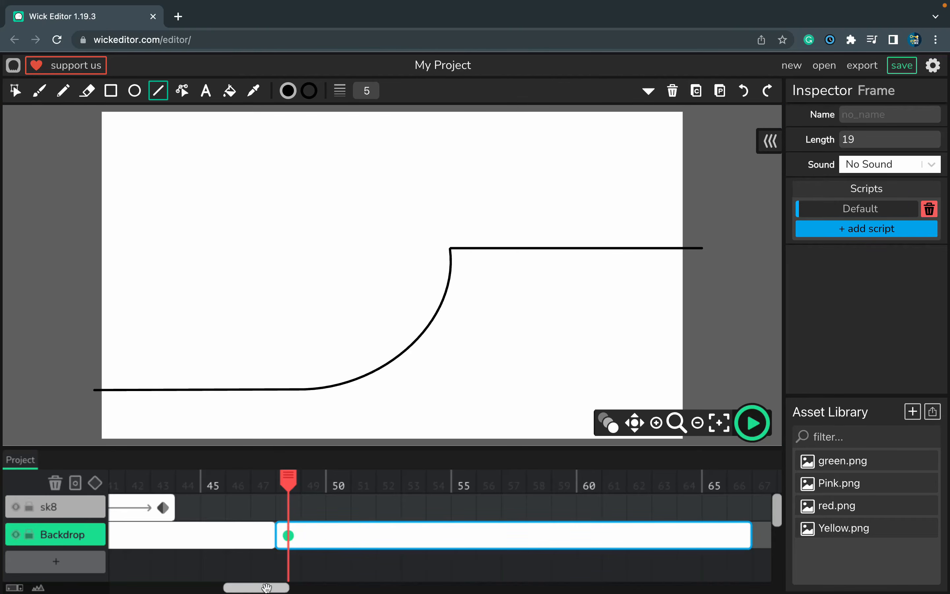
- Place green.png in a new sk8 frame at frame 51, at the ground line's left end near X -173, Y 298, and add a tween
mouse_move(267, 588)
left_mouse_down()
mouse_move(152, 588)
mouse_move(286, 587)
mouse_move(258, 591)
left_mouse_up()
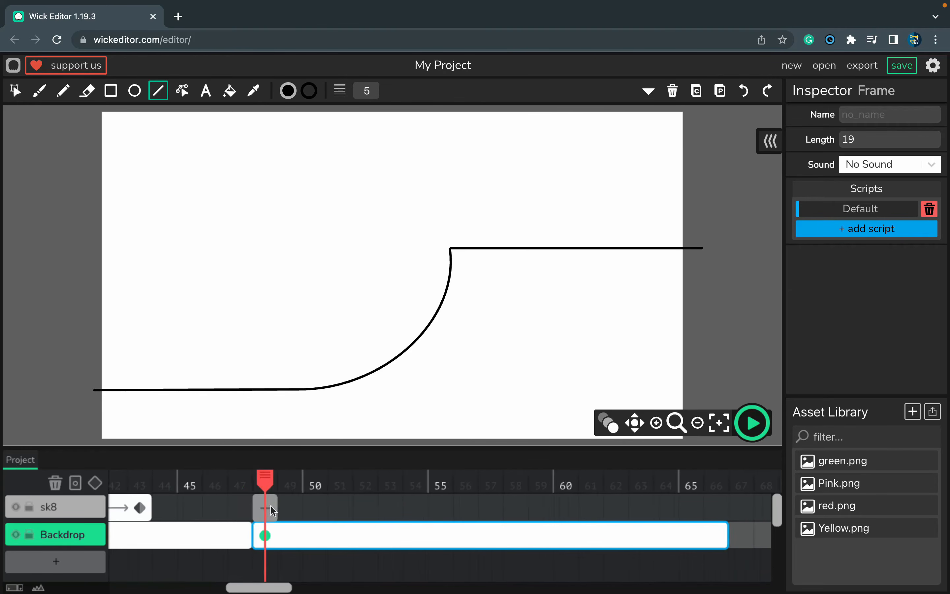
left_click(340, 507)
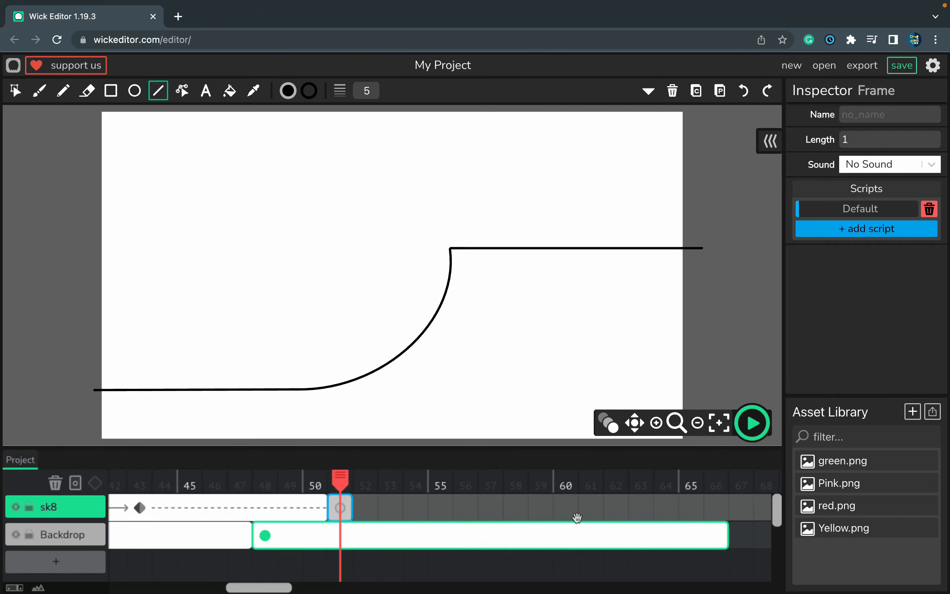
left_click_drag(865, 462, 253, 212)
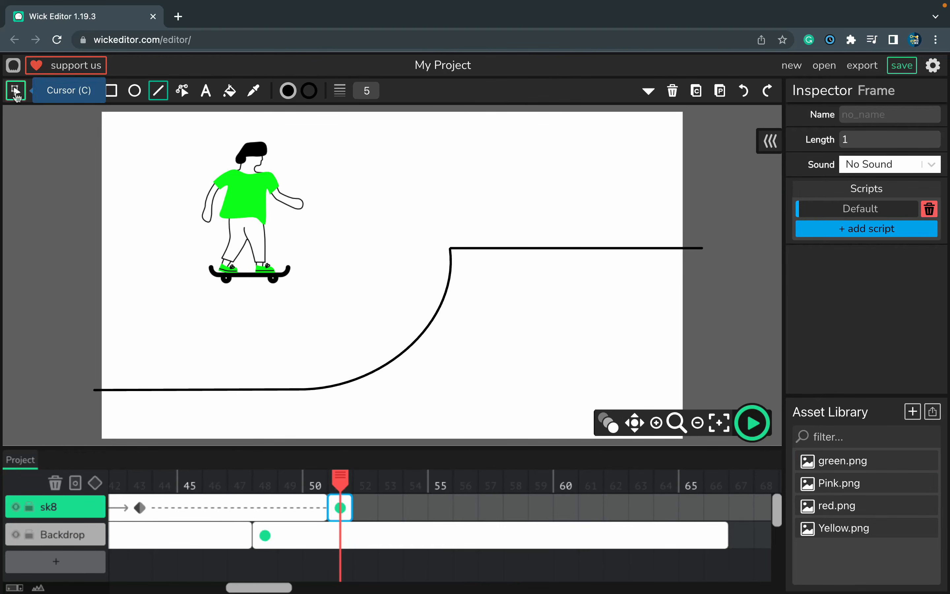
left_click(15, 90)
left_click(254, 212)
left_click_drag(164, 270, 71, 307)
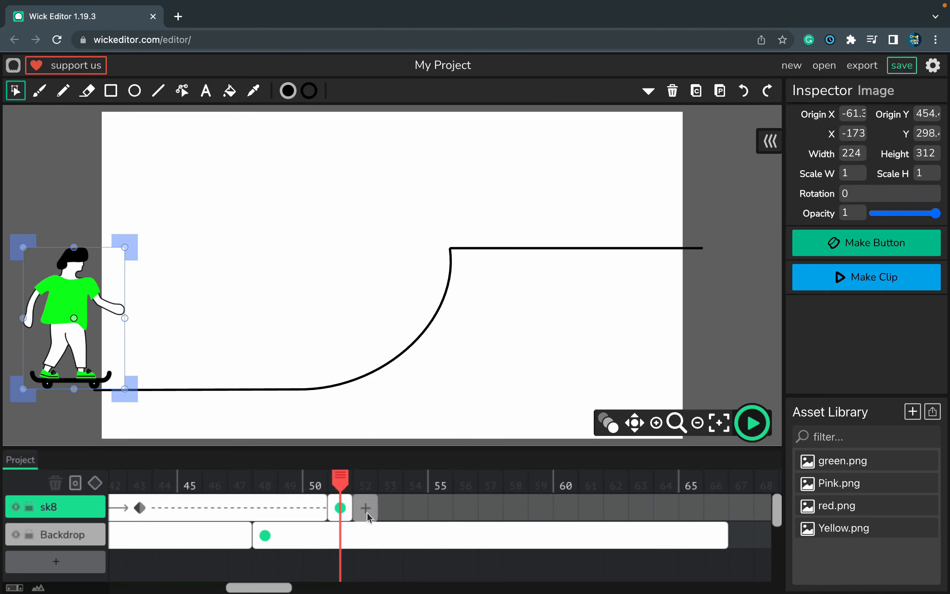
left_click(95, 483)
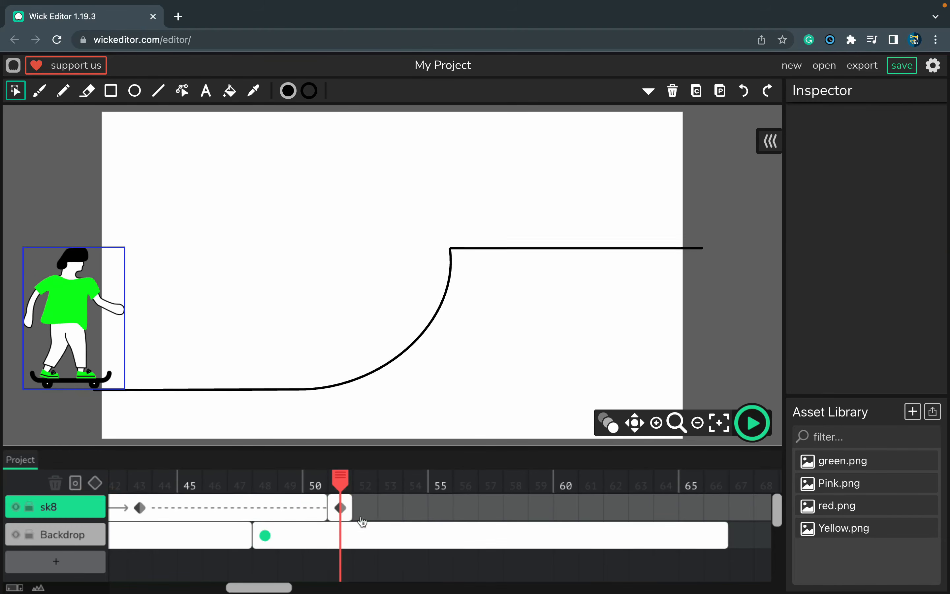
- Extend the sk8 frame to 9 frames, add a tween at frame 59, and seat the skater on the ramp curve rotated to about -38°
left_click_drag(347, 498, 552, 507)
left_click(543, 516)
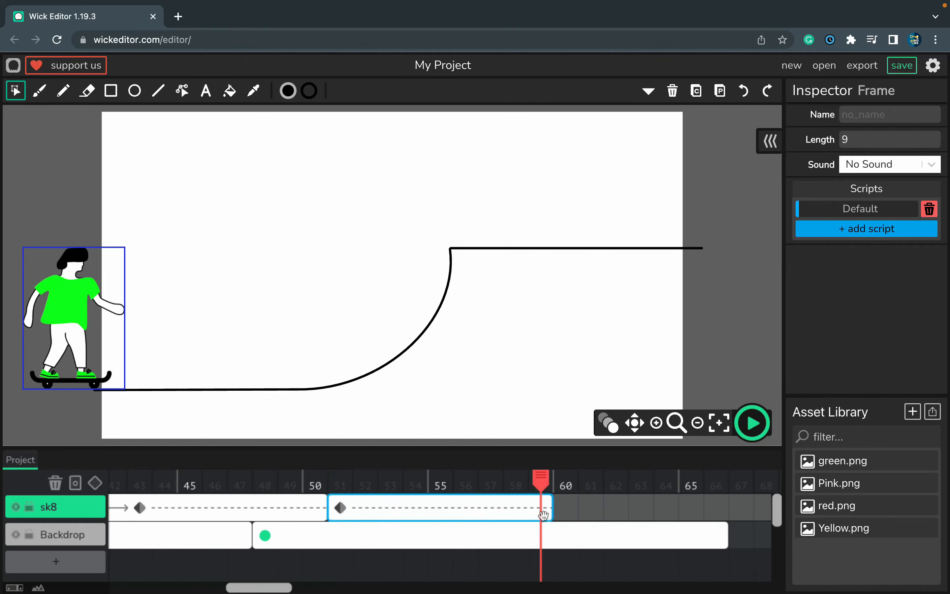
left_click(95, 482)
left_click_drag(81, 312, 359, 288)
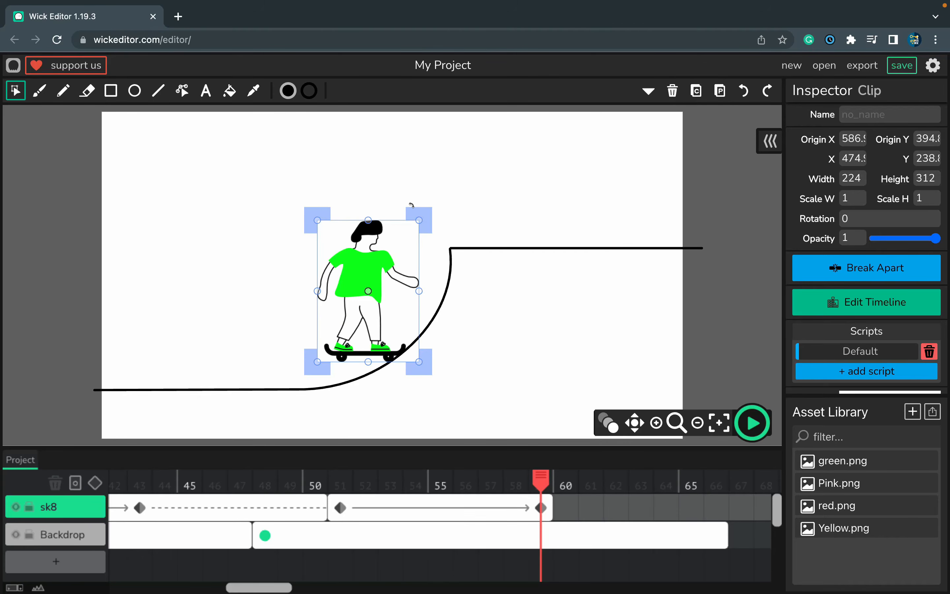
left_click_drag(411, 205, 353, 200)
left_click_drag(387, 315, 376, 322)
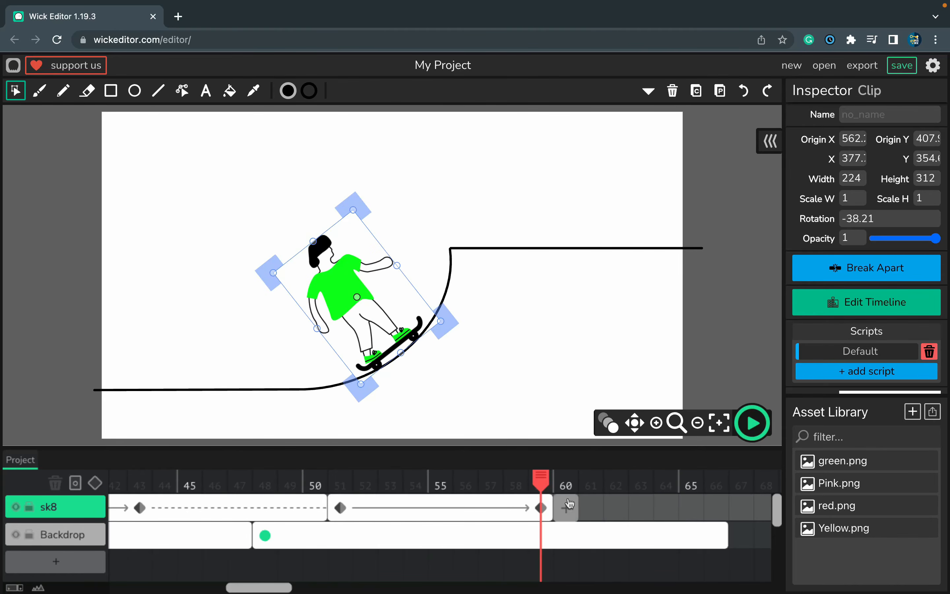
- Extend the sk8 frame to 16 frames, add a tween at frame 66, and place the skater above the ramp's lip rotated to about -94°
left_click_drag(555, 504, 727, 513)
left_click(719, 507)
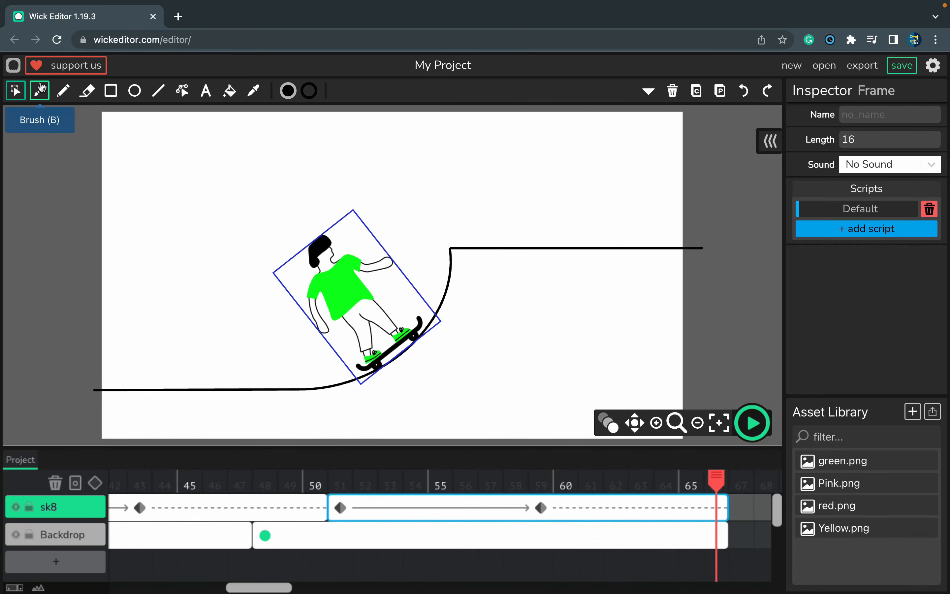
left_click(94, 482)
left_click_drag(376, 330, 407, 243)
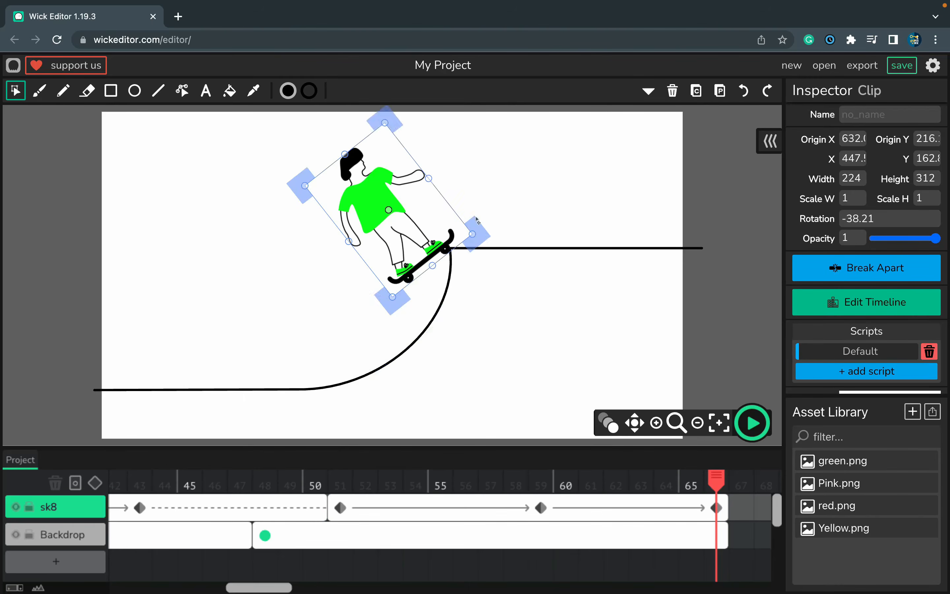
left_click_drag(474, 221, 447, 148)
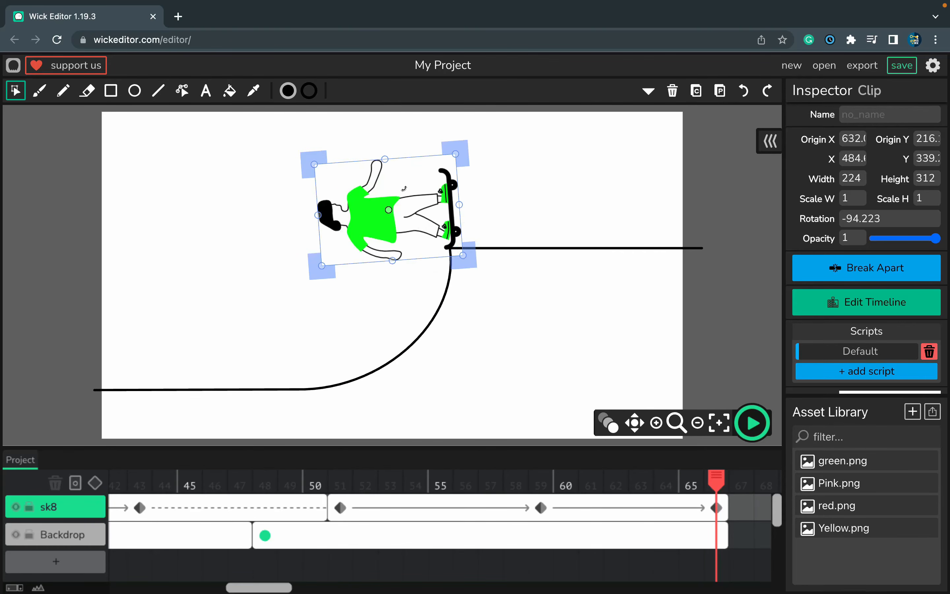
mouse_move(401, 185)
left_mouse_down()
mouse_move(395, 173)
mouse_move(414, 212)
mouse_move(413, 170)
mouse_move(415, 182)
left_mouse_up()
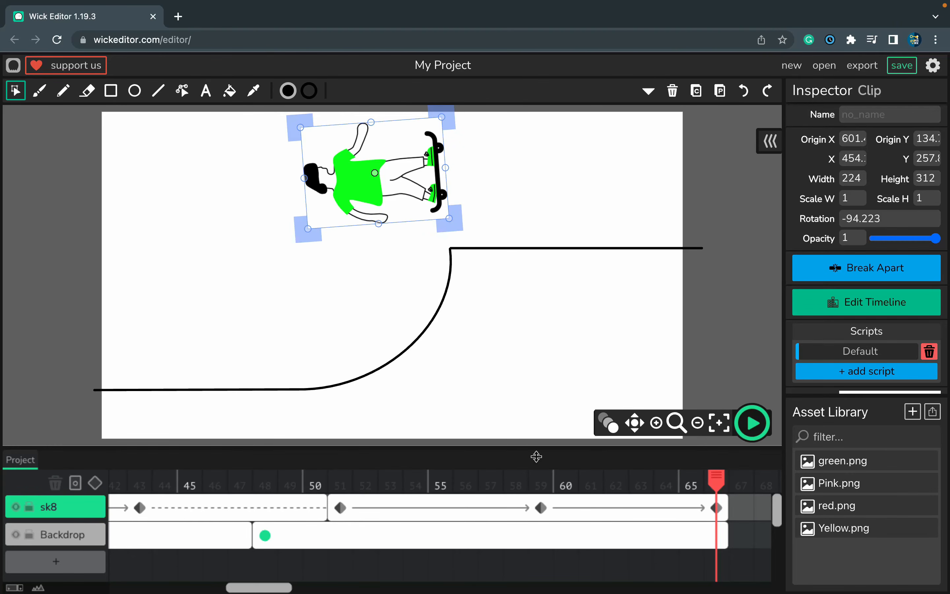
- Extend the sk8 frame to 20 frames, add a tween at frame 70, and move the skater straight up beyond the canvas's upper edge
left_click_drag(271, 588, 318, 588)
left_click_drag(312, 505, 413, 508)
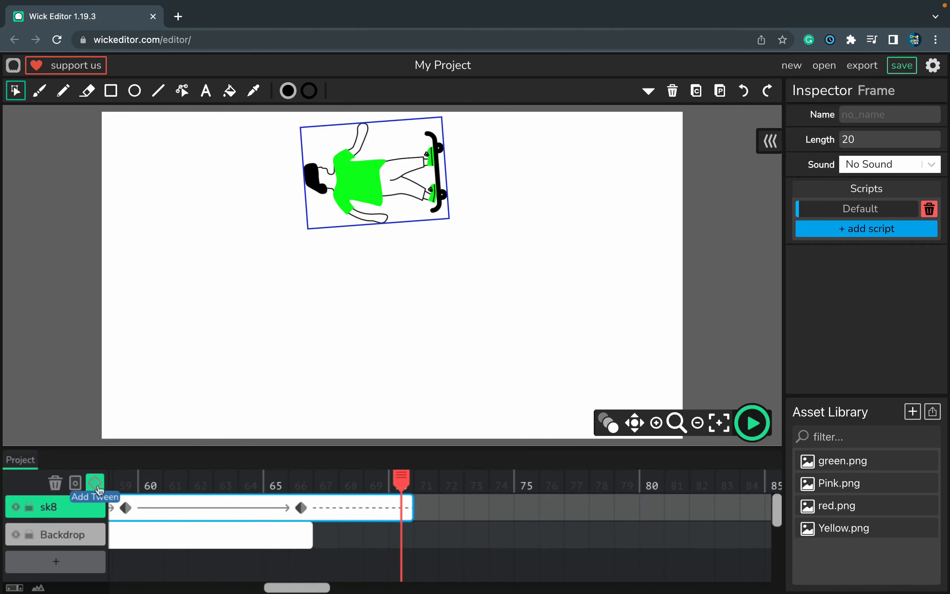
left_click_drag(377, 202, 378, 95)
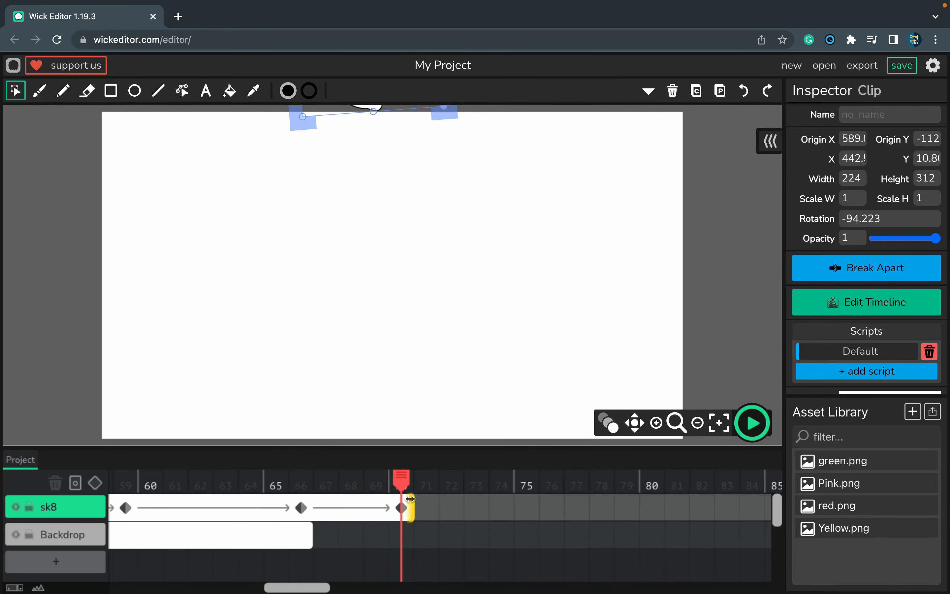
- Extend the sk8 frame to 24 frames, add a tween at frame 74, and mirror the airborne skater along its height to Scale H -1
left_click_drag(411, 500, 506, 508)
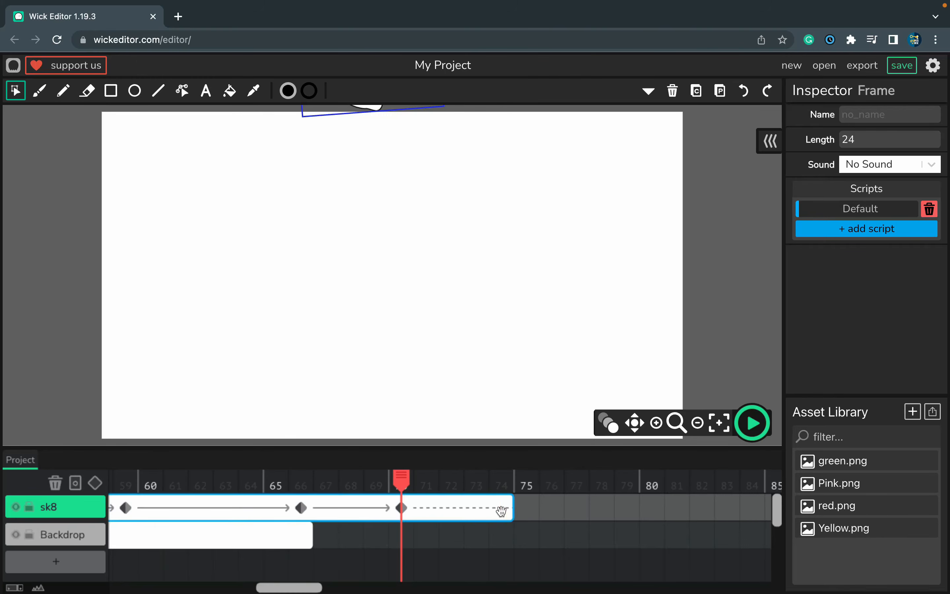
left_click(503, 508)
left_click(98, 482)
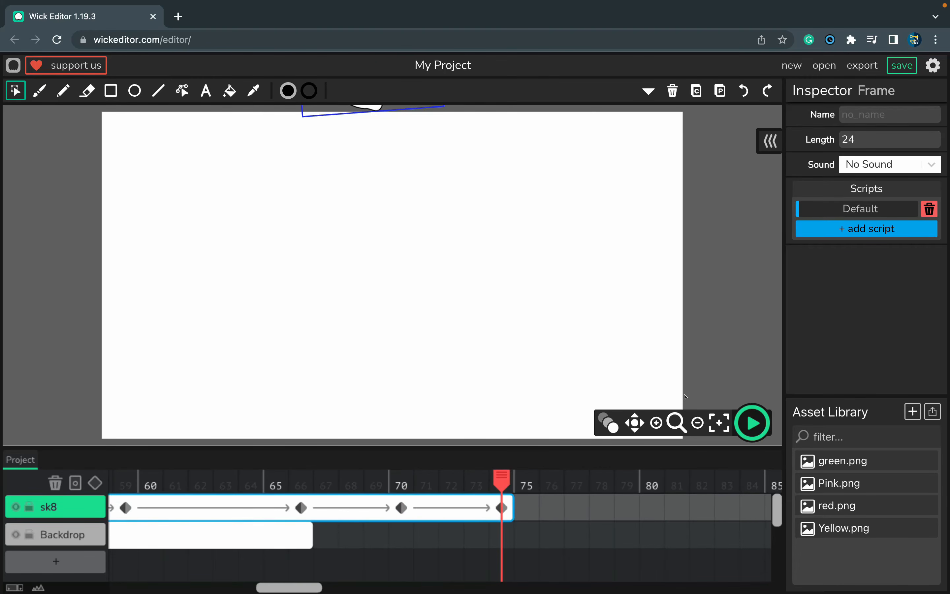
left_click(635, 423)
left_click_drag(463, 212, 475, 353)
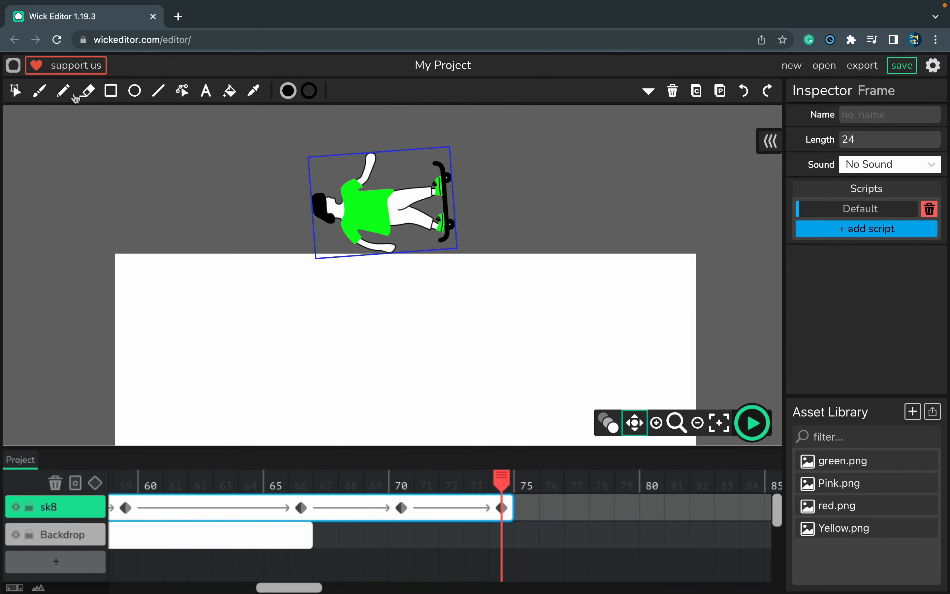
left_click(15, 89)
left_click(396, 202)
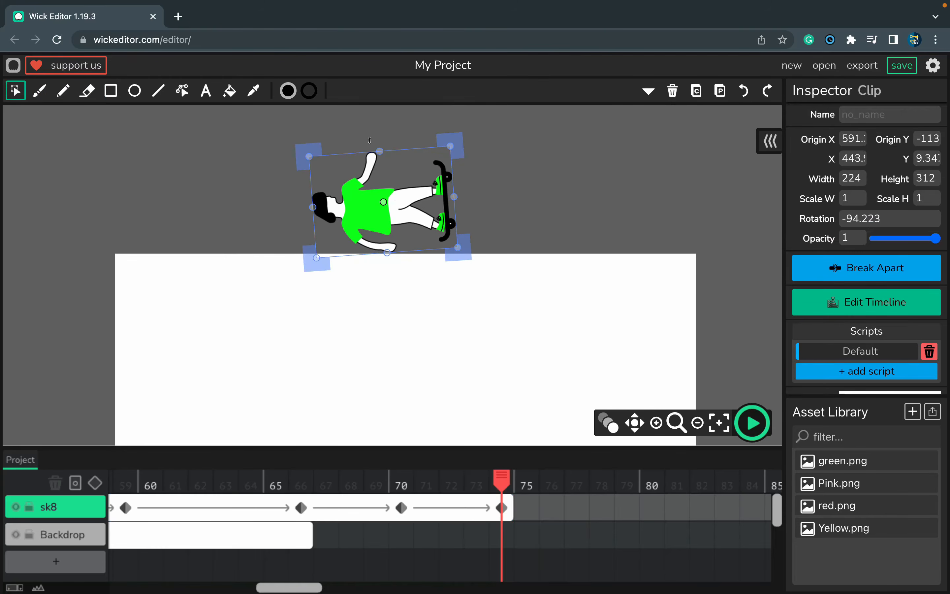
left_click_drag(371, 150, 390, 242)
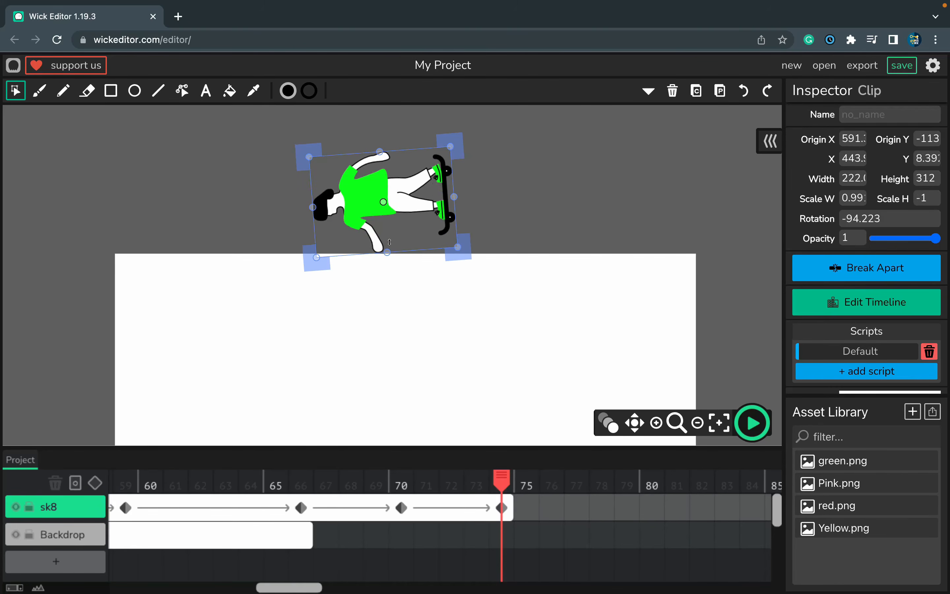
- Extend the Backdrop ramp frame to 36 frames and select the sk8 tween at frame 74
left_click_drag(506, 477, 491, 515)
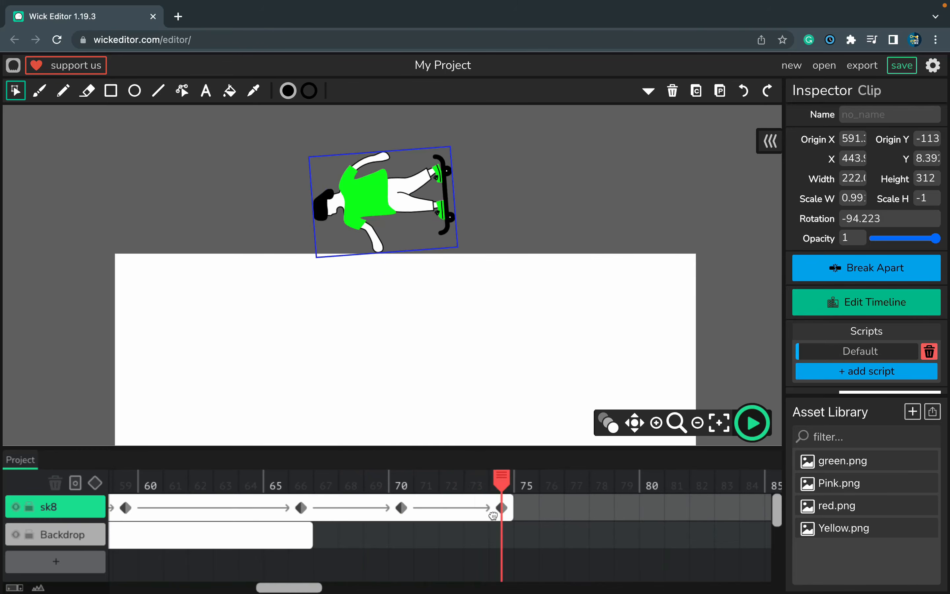
left_click_drag(310, 535, 738, 541)
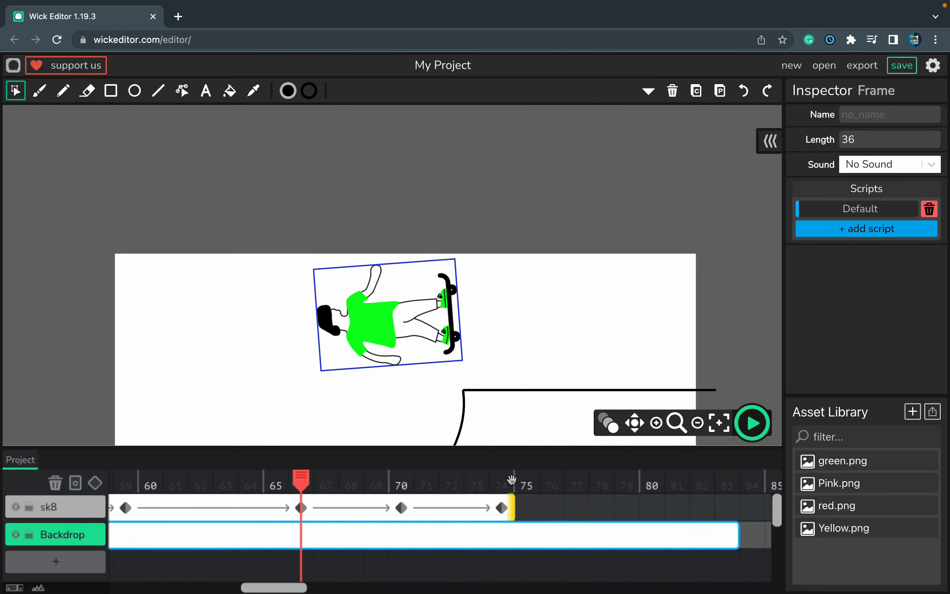
left_click(501, 479)
left_click(505, 511)
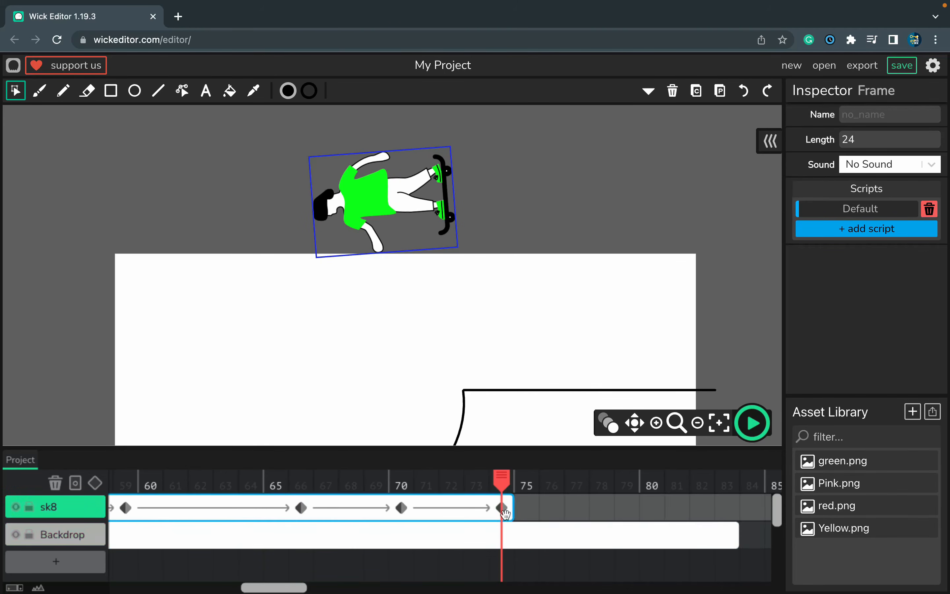
left_click(502, 507)
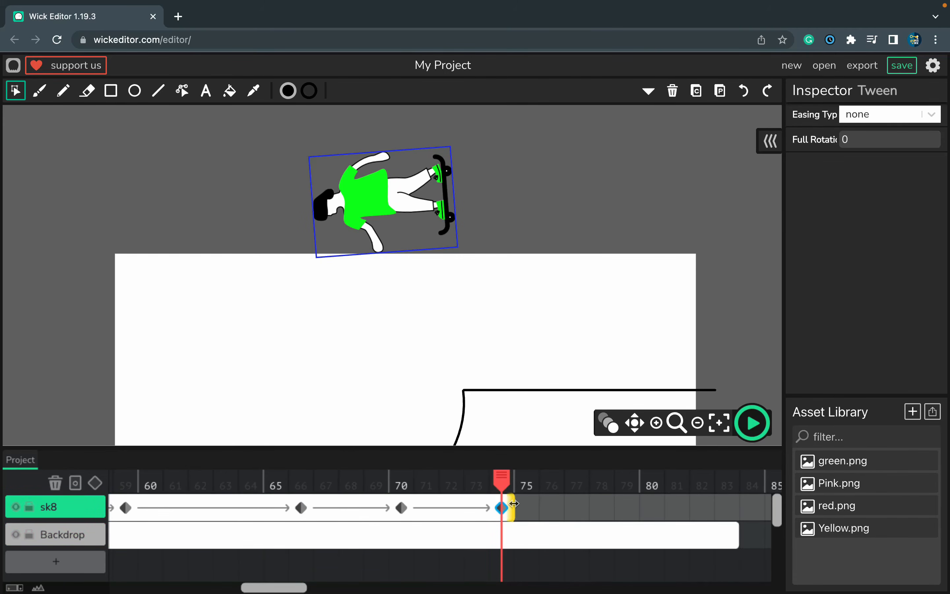
- Extend the sk8 frame to 29 frames, add a tween at frame 79, and move the mirrored skater down beside the ramp curve
left_click_drag(514, 504, 636, 507)
left_click(630, 508)
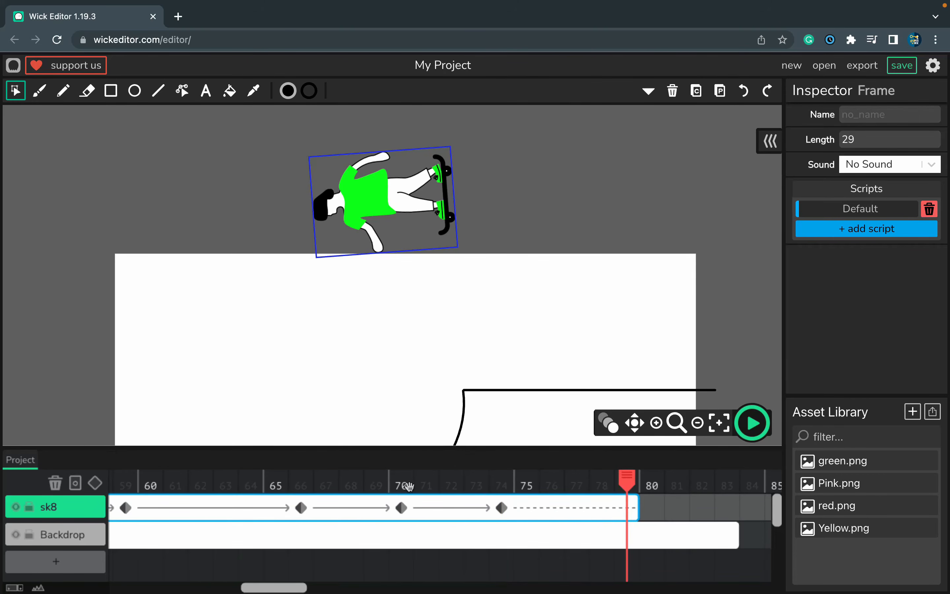
left_click(95, 482)
scroll(342, 321, "down", 1)
left_click(393, 207)
left_click_drag(392, 208, 376, 419)
- Rotate the skater at frame 79 to about 118° and seat the skateboard against the upper part of the ramp curve
left_click(635, 423)
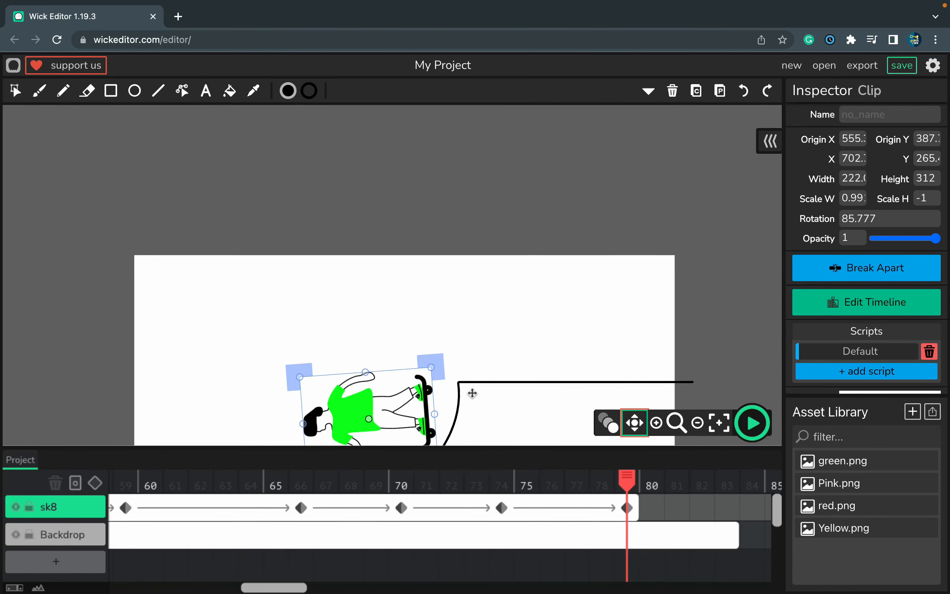
left_click_drag(471, 392, 471, 220)
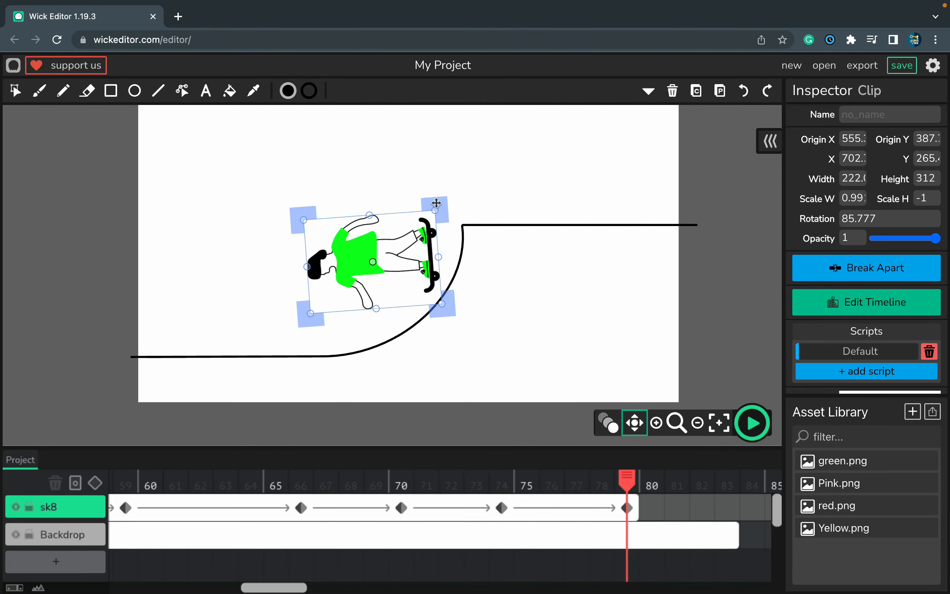
left_click(14, 91)
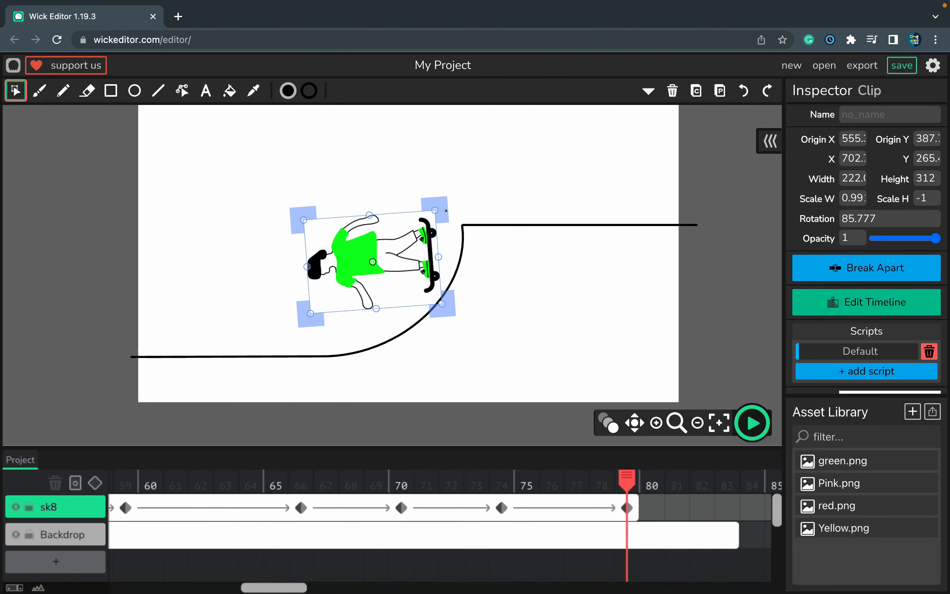
left_click_drag(433, 198, 476, 229)
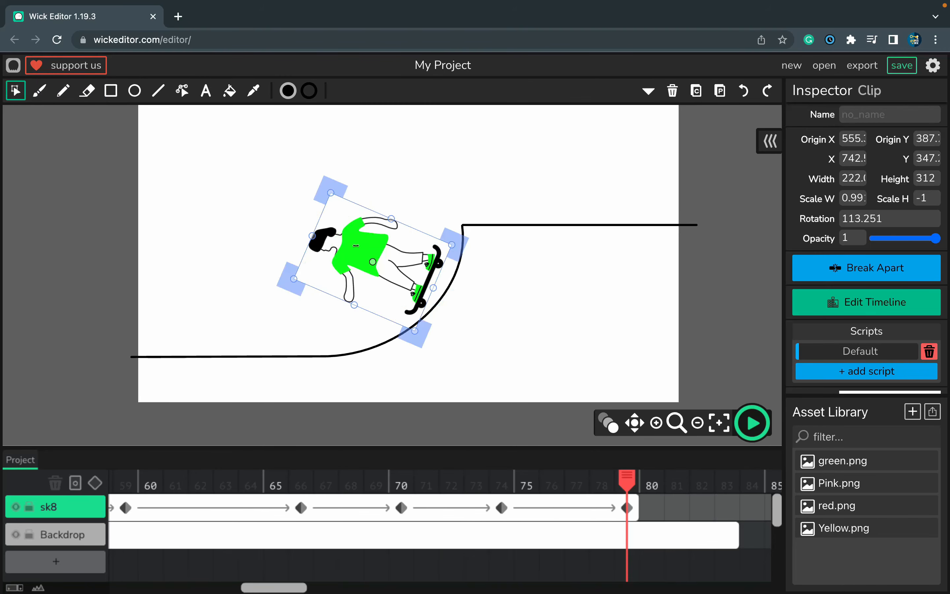
left_click_drag(355, 247, 386, 246)
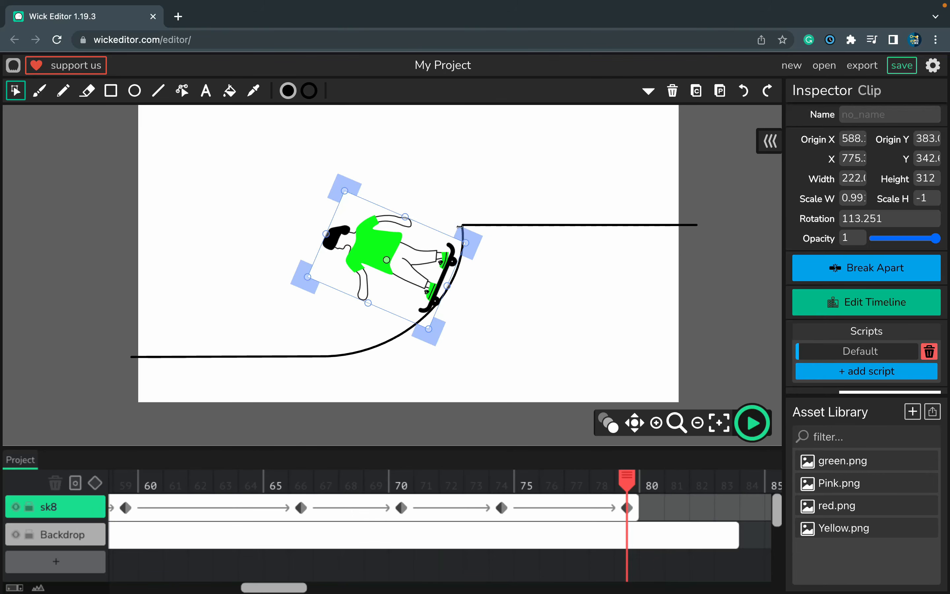
left_click_drag(462, 227, 467, 233)
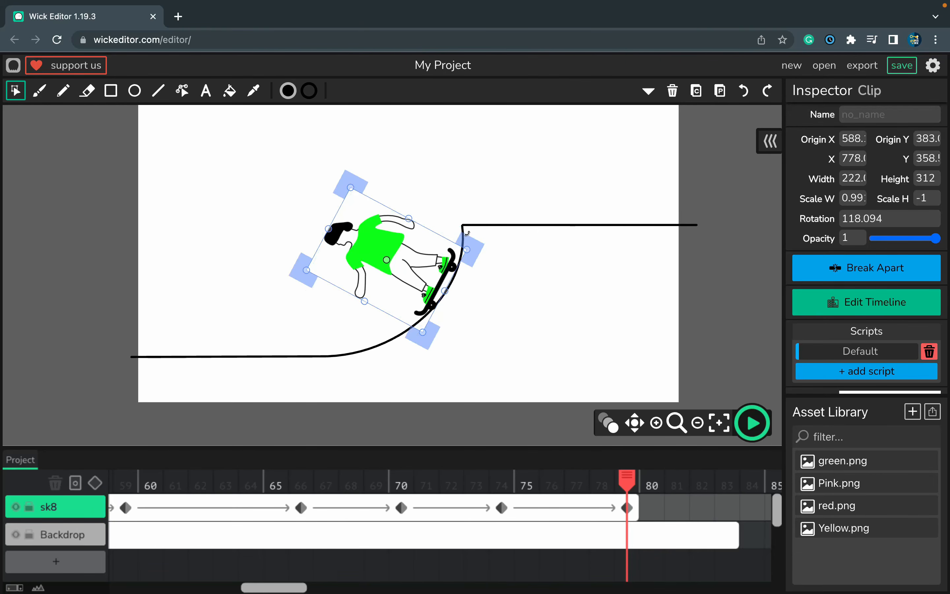
left_click_drag(376, 255, 379, 251)
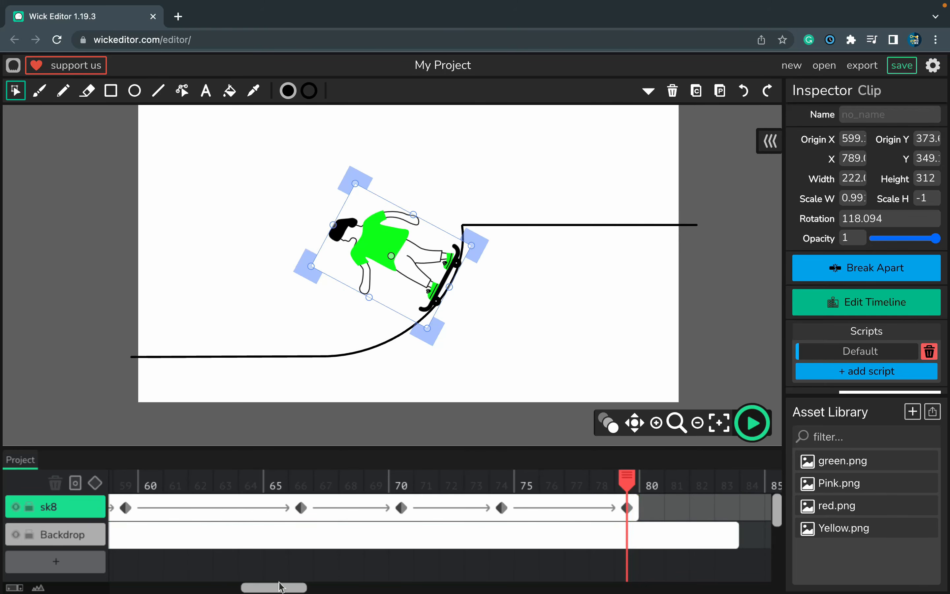
- Extend the Backdrop ramp frame to 45 frames and the sk8 frame to 40 frames
left_click_drag(265, 588, 301, 588)
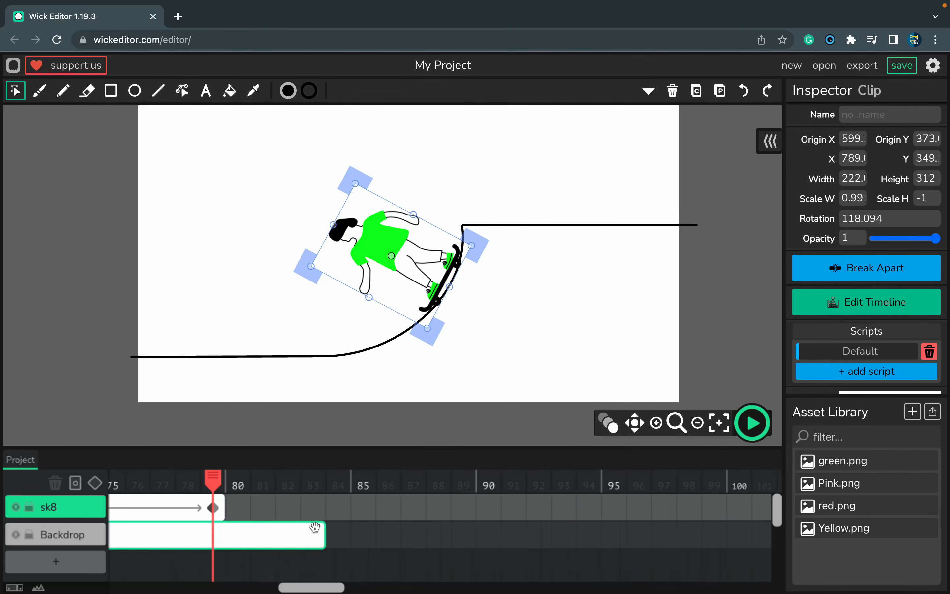
left_click_drag(322, 527, 549, 532)
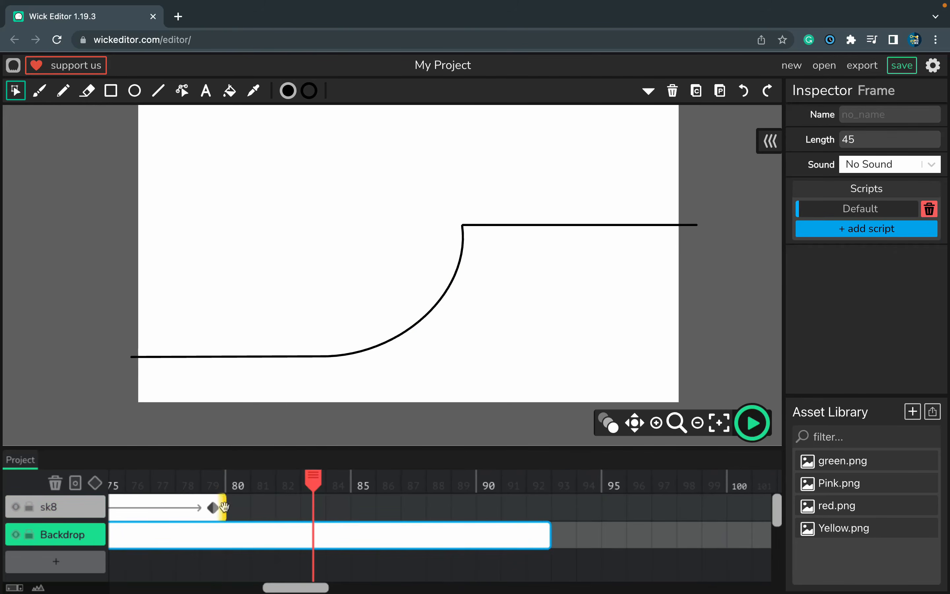
left_click_drag(226, 507, 500, 508)
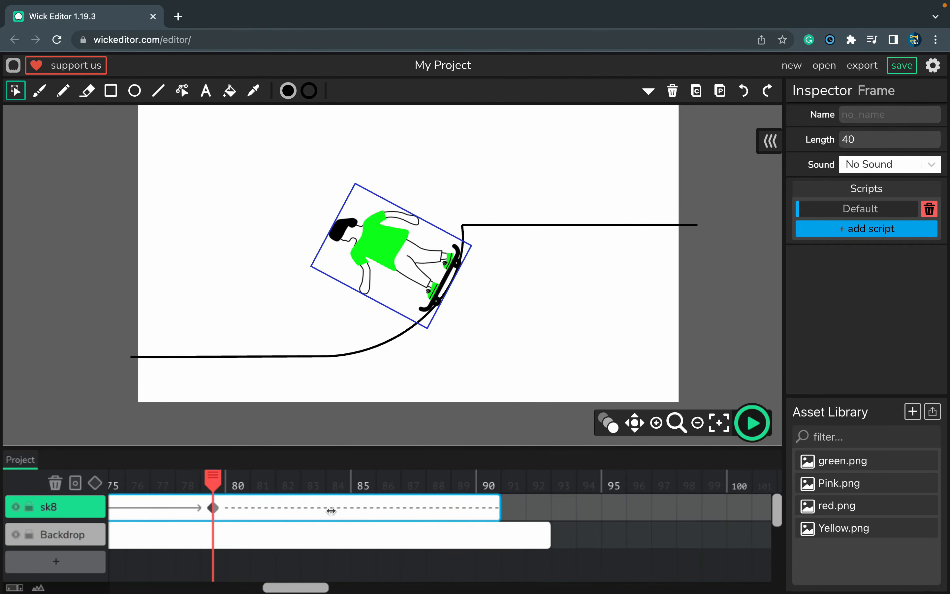
- Add an sk8 tween at frame 84 and stand the skater upright on the flat ground before the ramp, rotated to about 179°
left_click(345, 507)
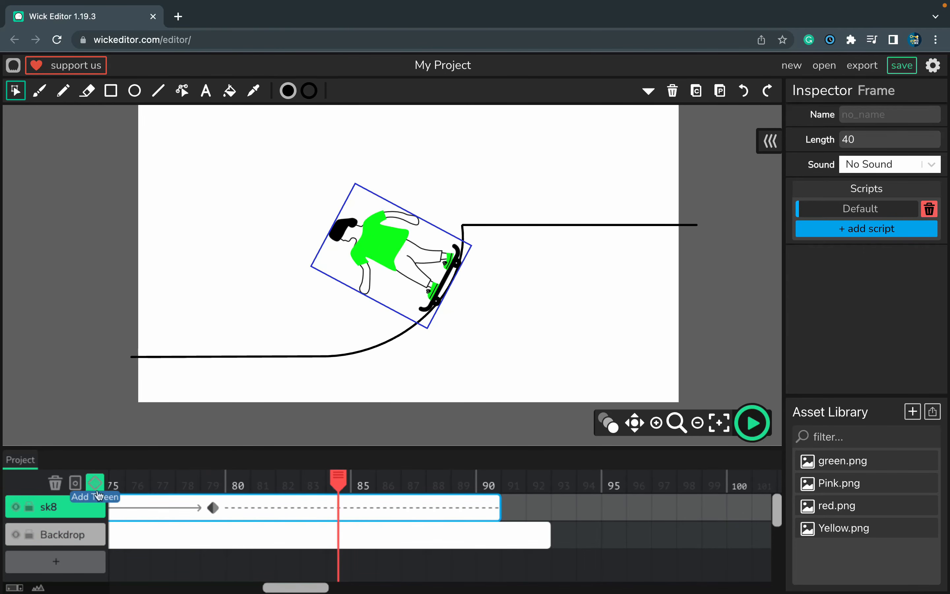
left_click(94, 483)
left_click_drag(376, 260, 139, 299)
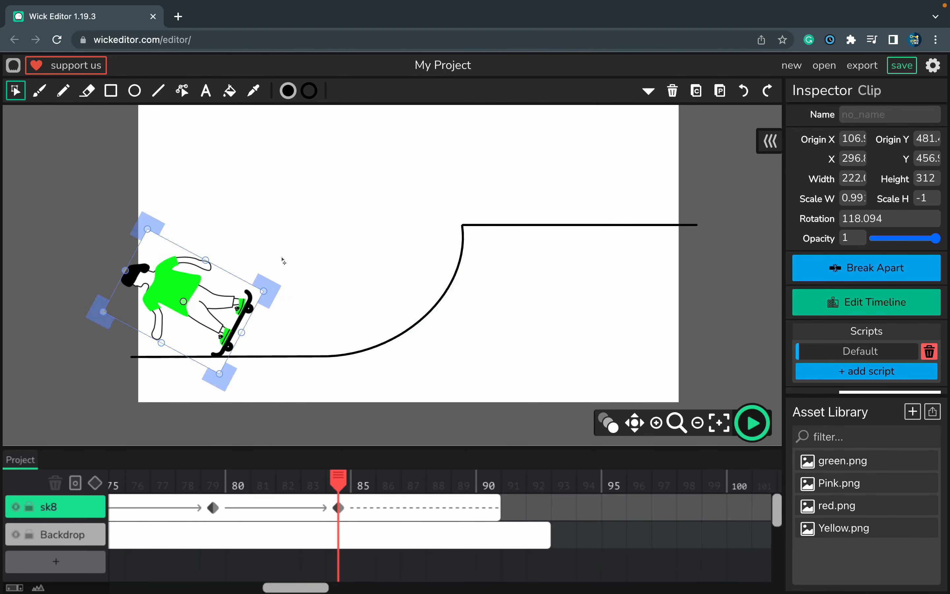
left_click_drag(264, 279, 277, 307)
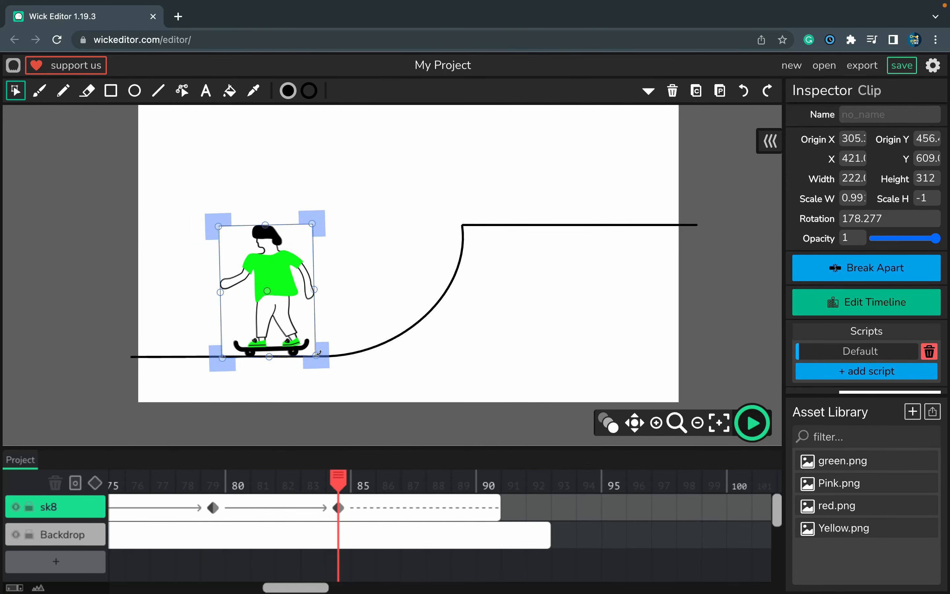
left_click_drag(318, 353, 318, 354)
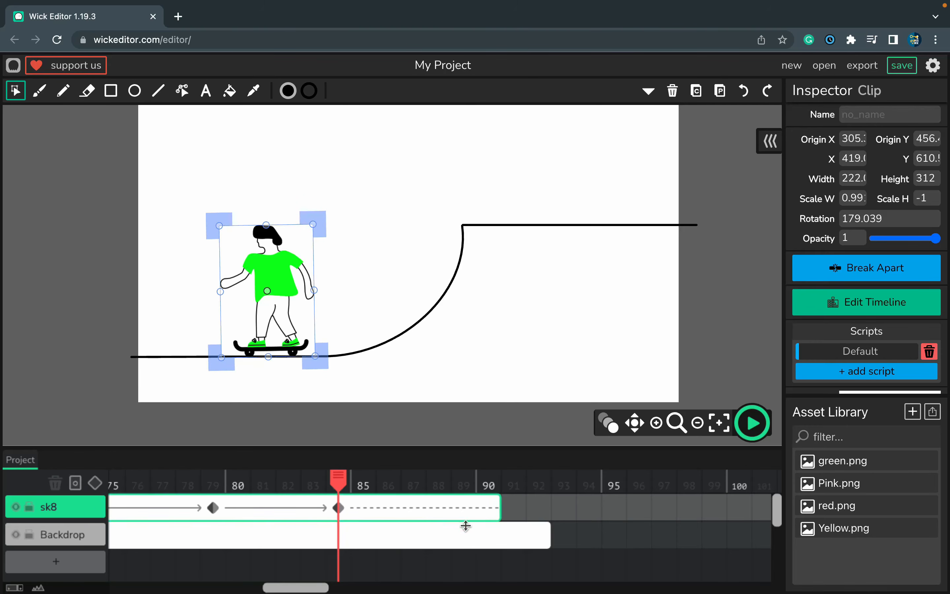
- Add an sk8 tween at frame 90 and move the skater off the canvas's left edge to about X -26, Y 617
left_click(490, 509)
left_click(95, 482)
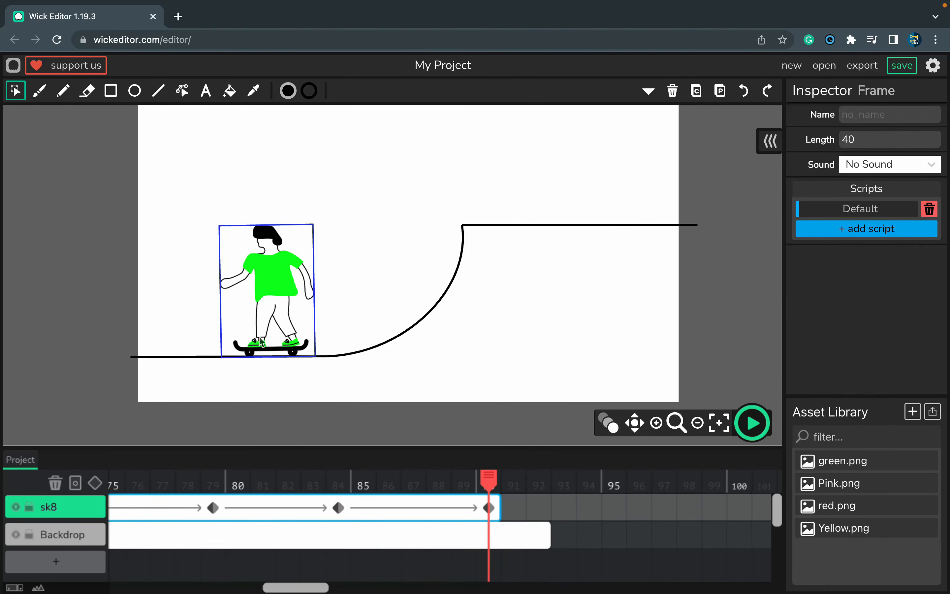
left_click_drag(267, 314, 75, 316)
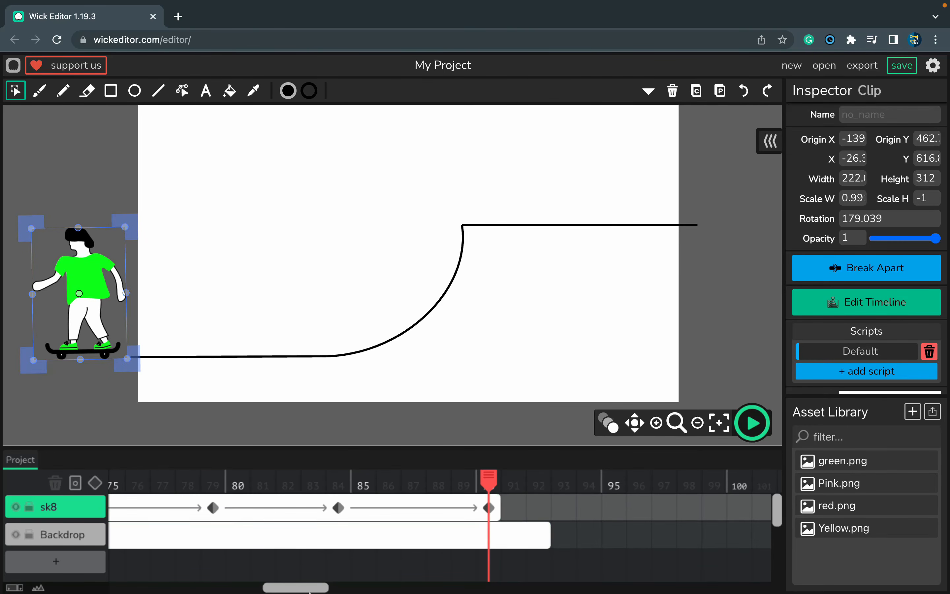
- Add an sk8 tween at frame 56 and stand the skater upright at the ramp's base, rotated to about -0.5°
left_click_drag(307, 587, 240, 588)
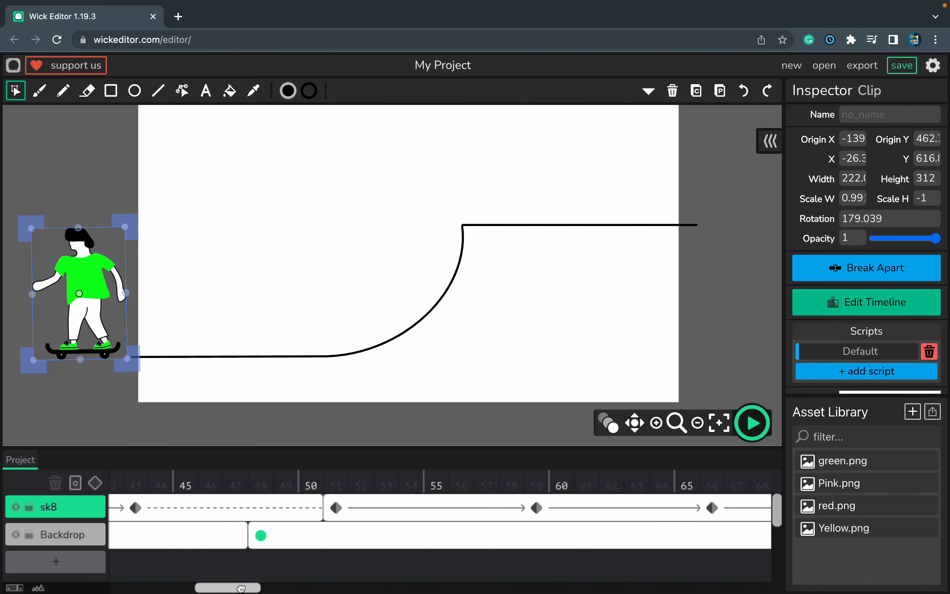
left_click(286, 489)
left_click_drag(334, 494, 468, 504)
left_click(284, 289)
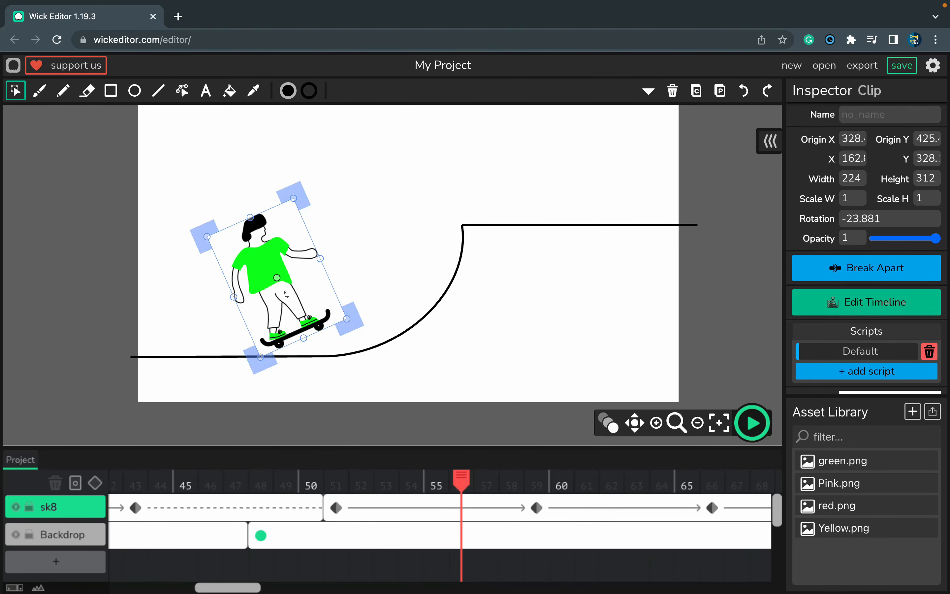
left_click_drag(285, 292, 313, 308)
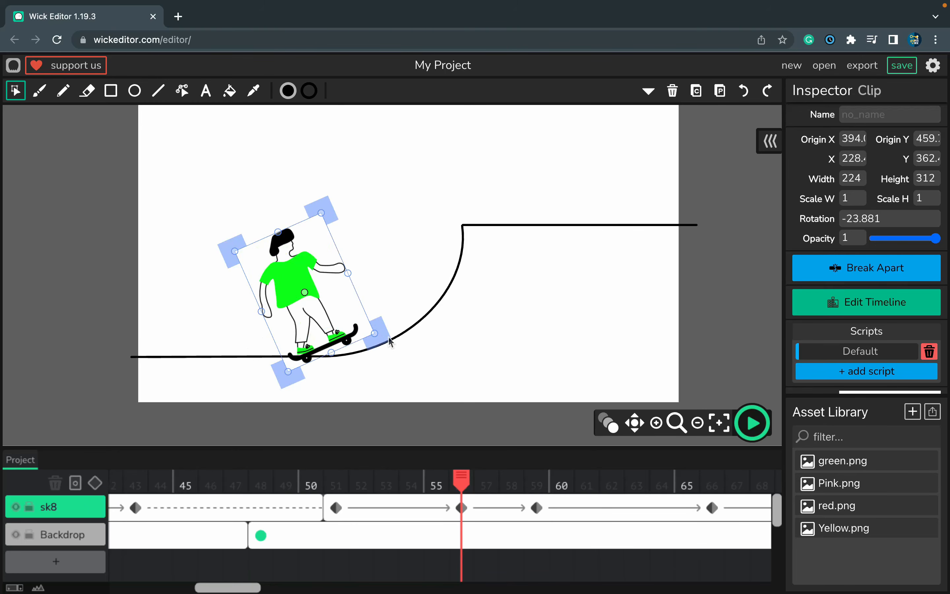
left_click_drag(372, 324, 350, 355)
left_click_drag(307, 318, 310, 317)
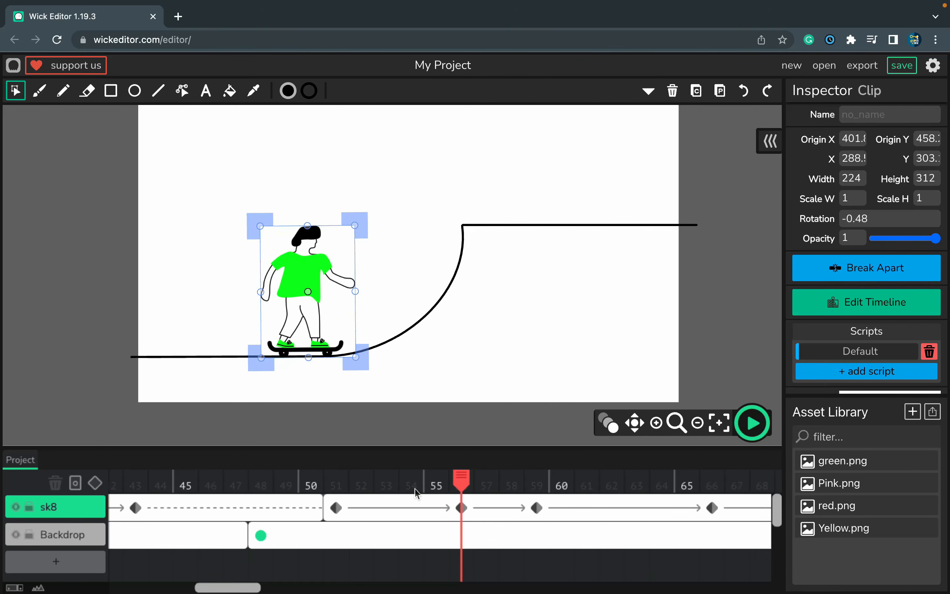
- Add an sk8 tween at frame 58 and seat the skateboard on the lower ramp curve at about X 361, Y 339
left_click_drag(335, 478, 510, 483)
left_click(510, 497)
left_click(394, 330)
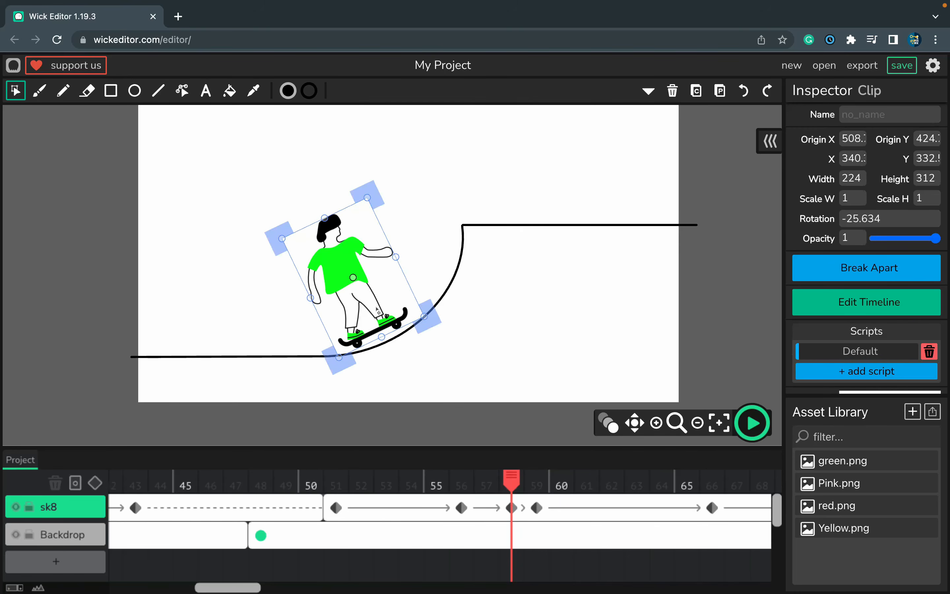
left_click_drag(376, 310, 392, 316)
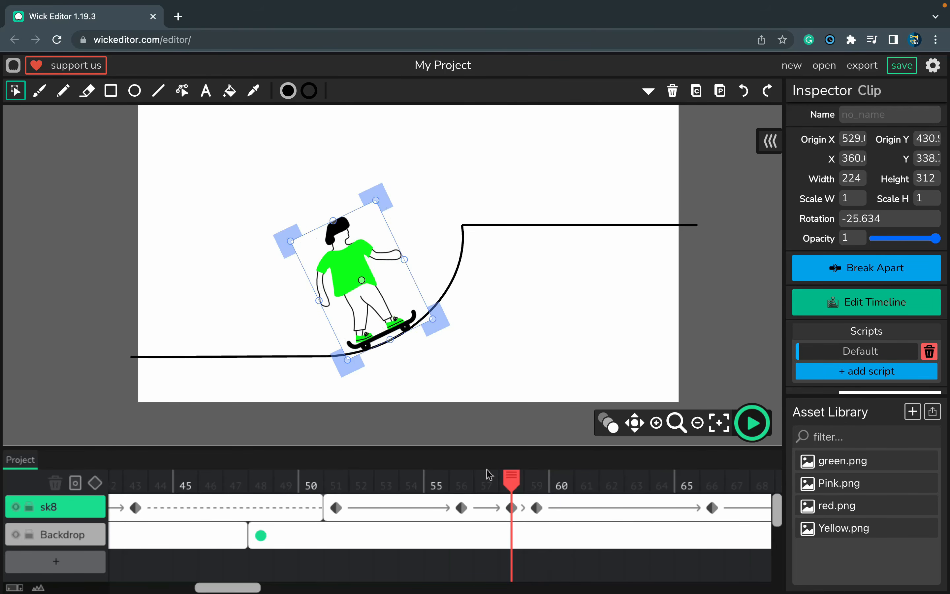
left_click(499, 483)
left_click(511, 506)
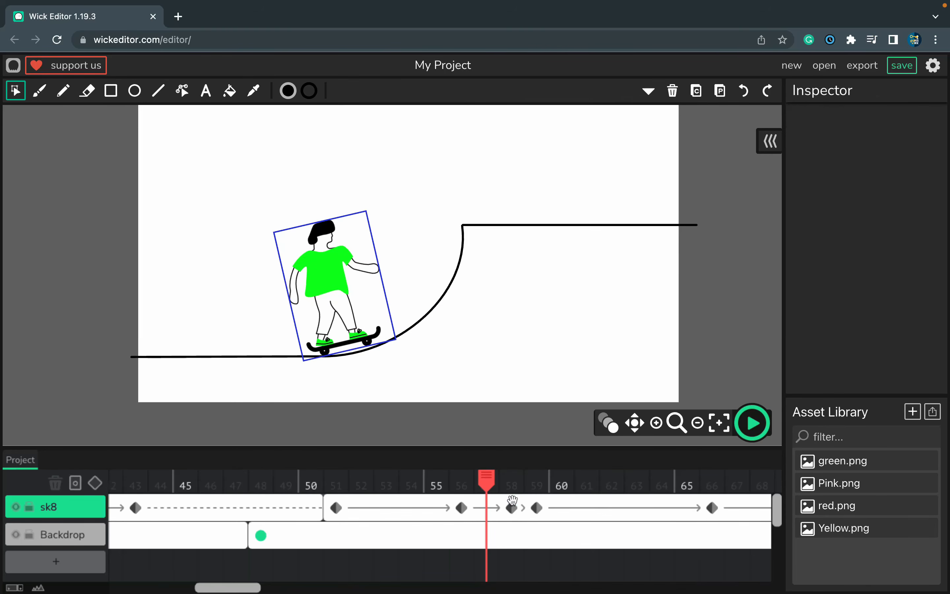
- Add an sk8 tween at frame 61, rotate the skater to about -60° and seat the skateboard against the upper ramp curve
left_click_drag(499, 481, 586, 486)
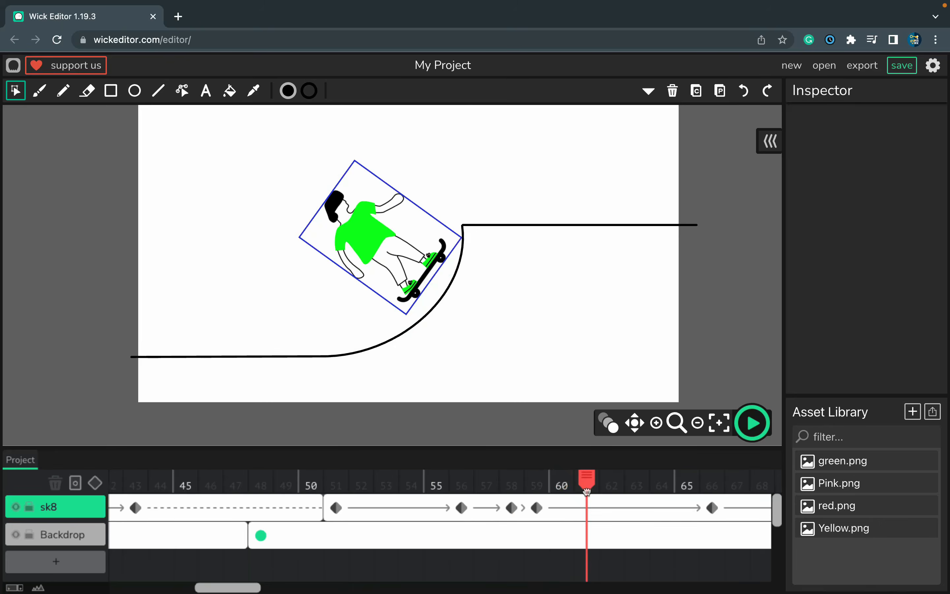
left_click(595, 506)
left_click(393, 262)
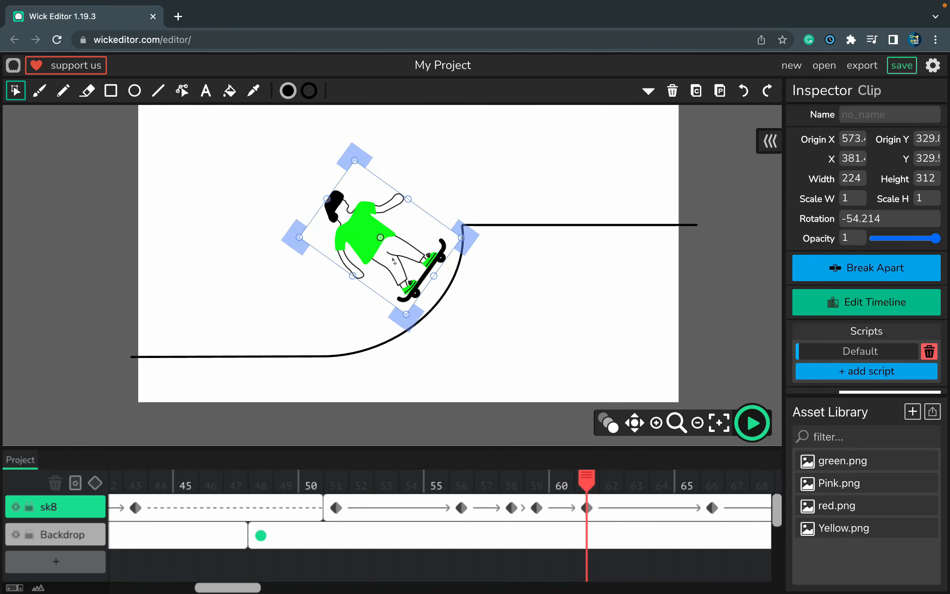
left_click_drag(398, 262, 414, 263)
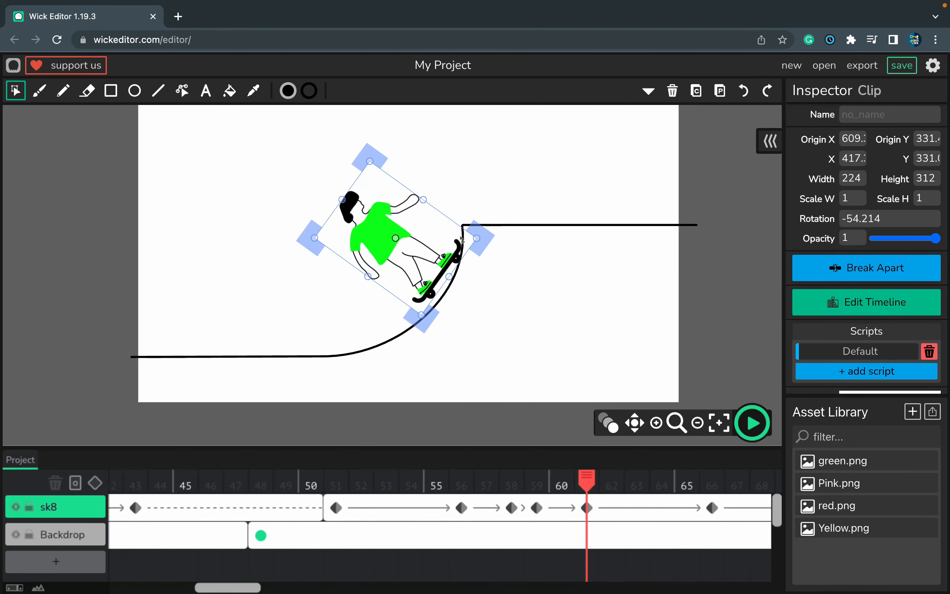
left_click_drag(472, 232, 471, 224)
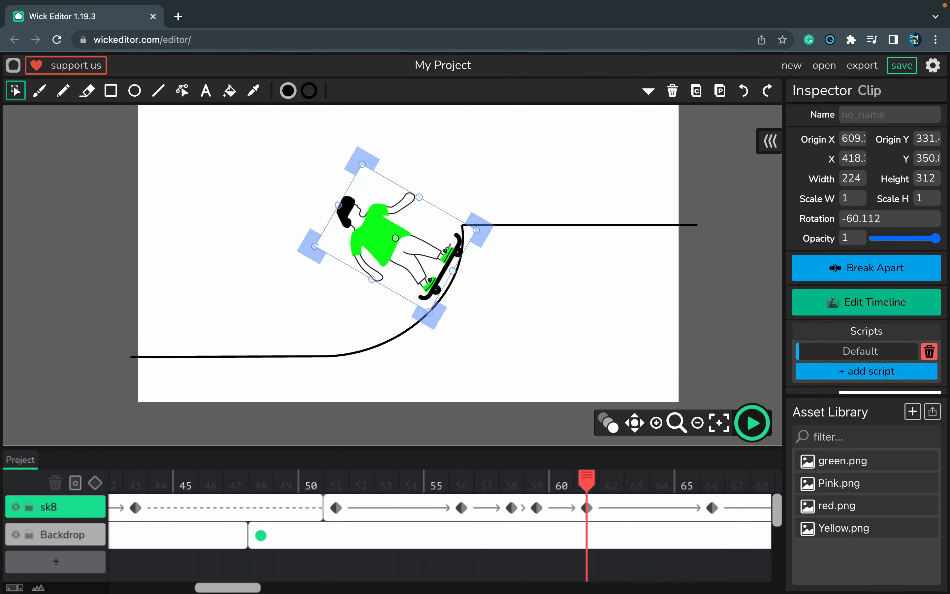
left_click_drag(403, 248, 404, 256)
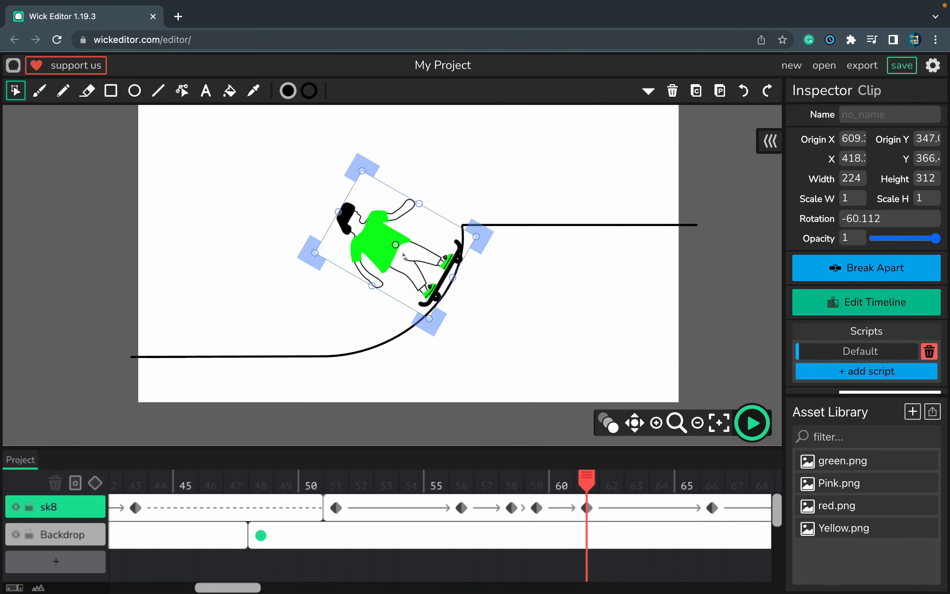
- Add an sk8 tween at frame 63 and rotate the skater to about -83° at the ramp's lip
left_click_drag(537, 484, 634, 480)
left_click(631, 503)
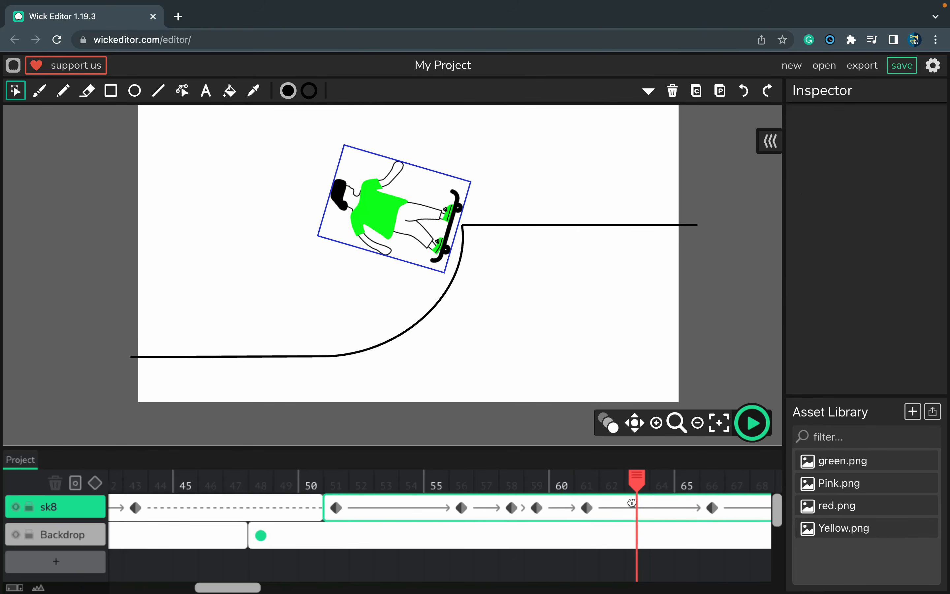
left_click(398, 221)
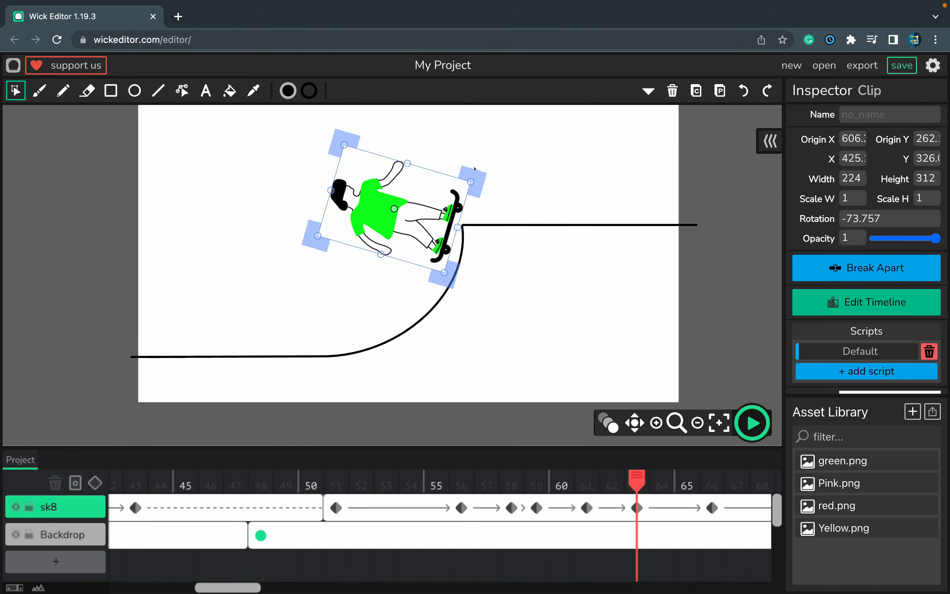
left_click_drag(470, 169, 458, 159)
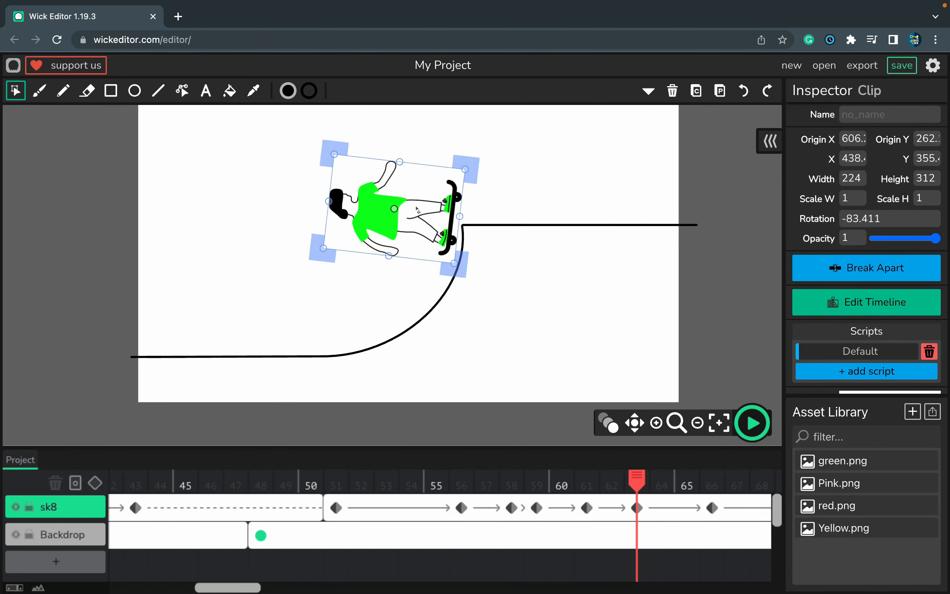
- Add an sk8 tween at frame 81, rotate the skater to about 154° and seat the skateboard on the lower ramp curve
left_click_drag(636, 483, 758, 505)
left_click(307, 567)
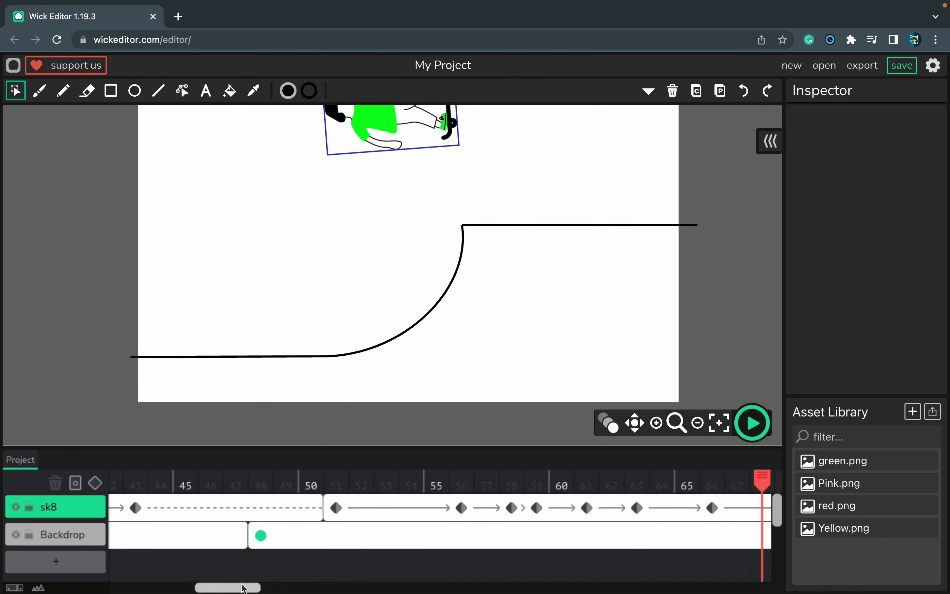
left_click_drag(225, 587, 270, 588)
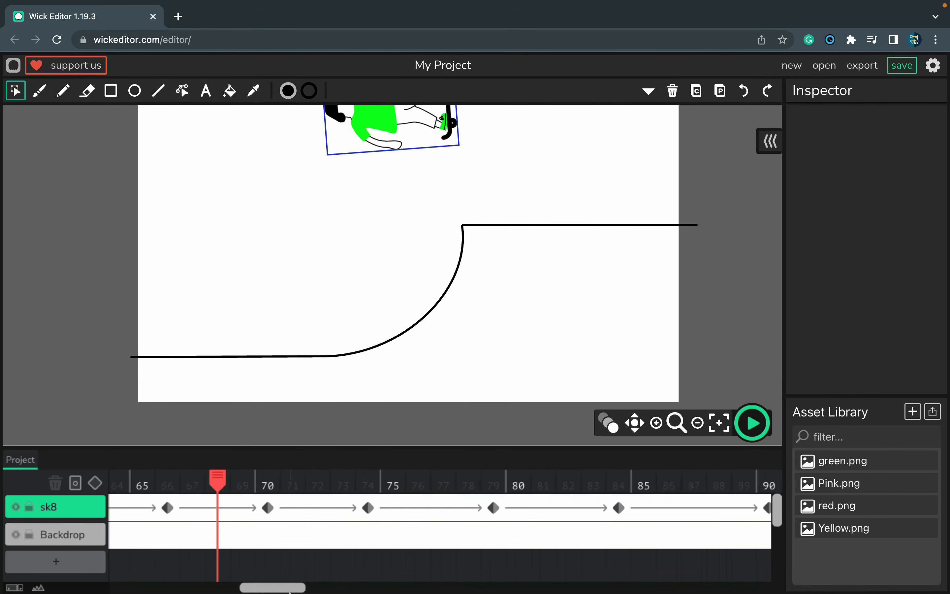
left_click_drag(223, 480, 437, 524)
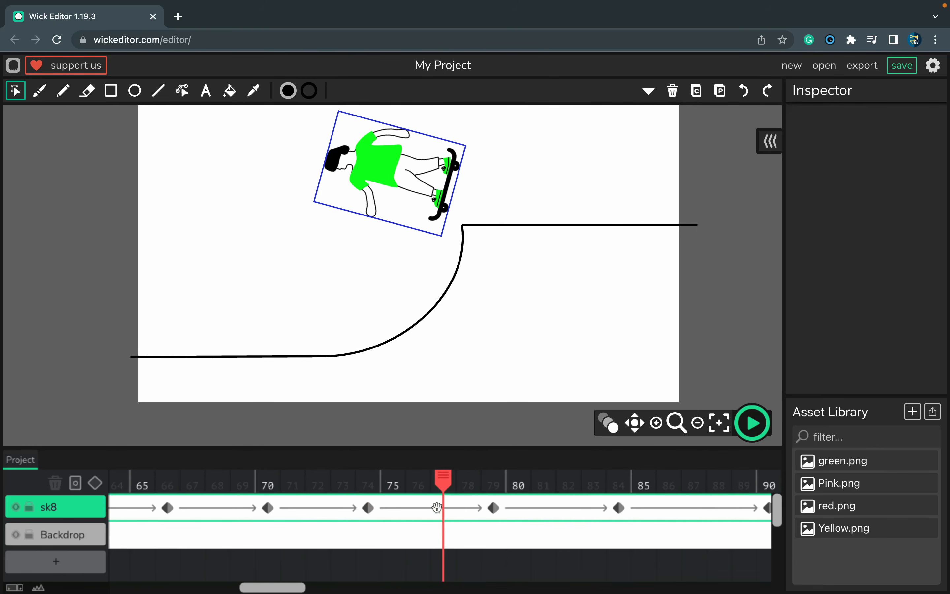
left_click(458, 476)
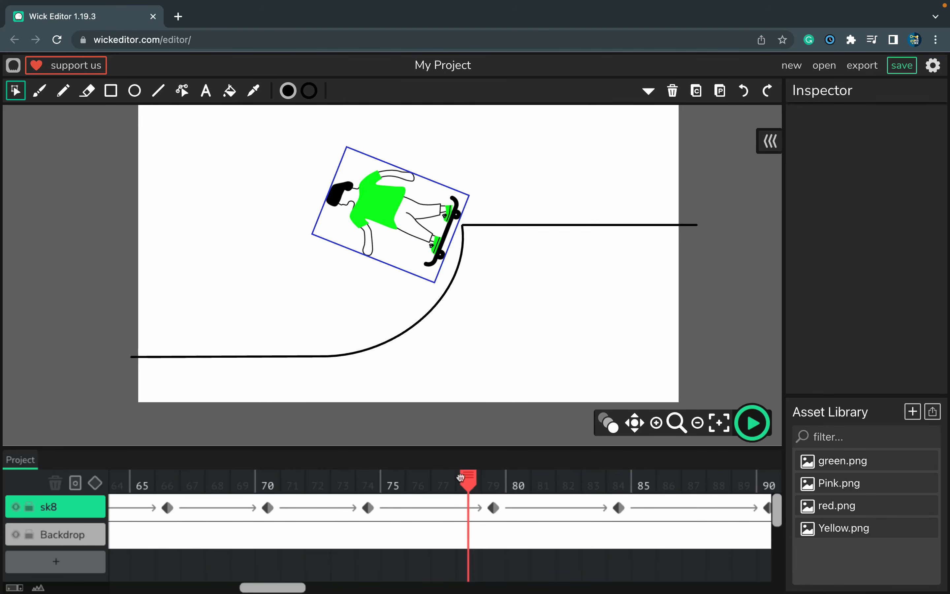
left_click(488, 483)
left_click_drag(488, 483, 526, 483)
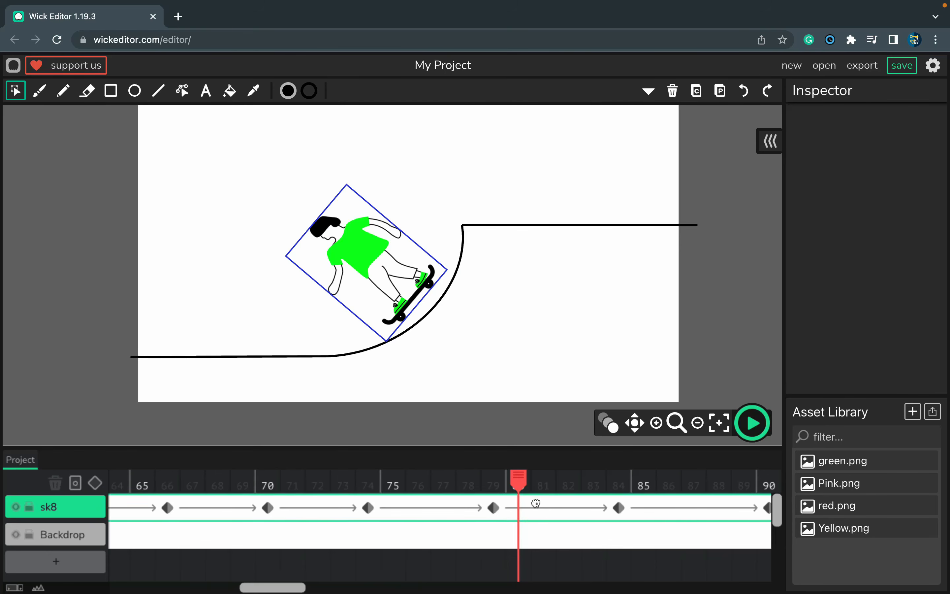
key("period")
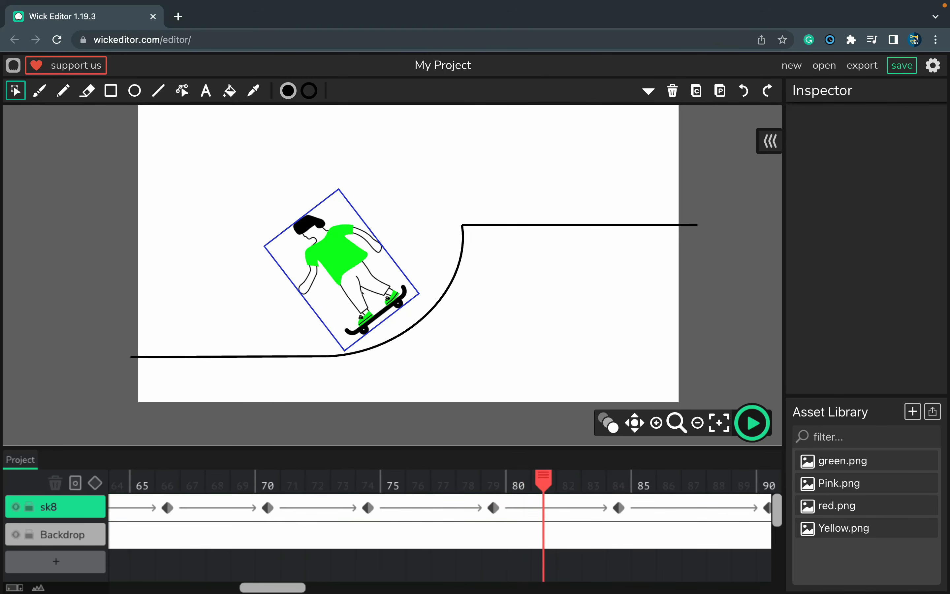
left_click(348, 303)
left_click_drag(345, 282, 348, 294)
left_click_drag(421, 302, 415, 319)
left_click_drag(364, 292, 378, 294)
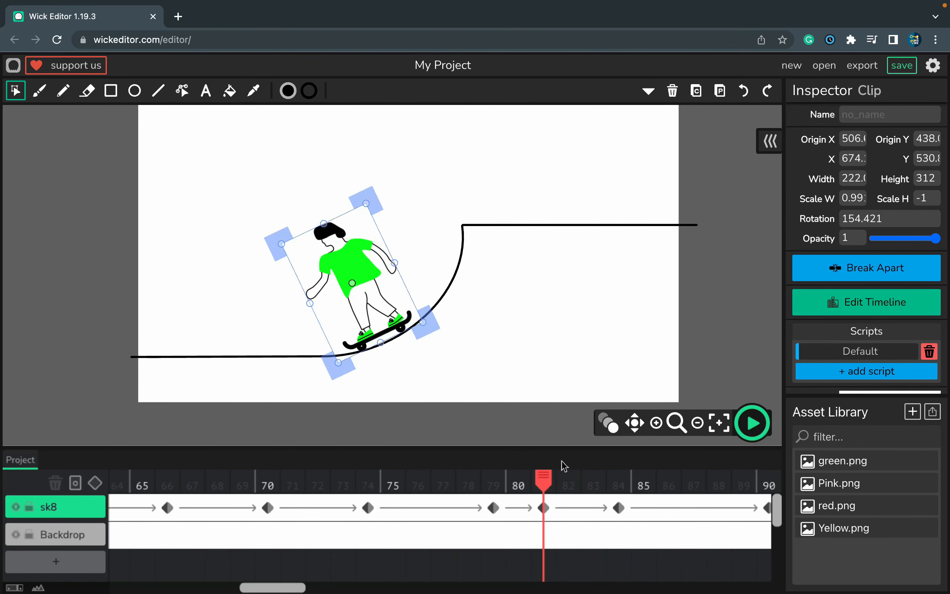
- Add an sk8 tween at frame 83 and rotate the skater to about 176° on the flat ground before the ramp
left_click_drag(543, 482, 593, 496)
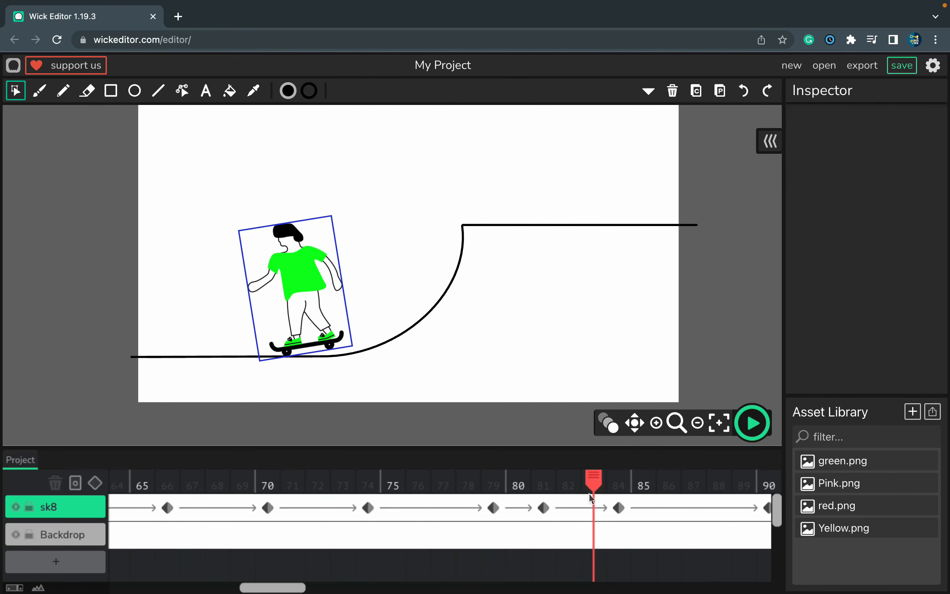
left_click(317, 325)
left_click_drag(349, 342, 314, 321)
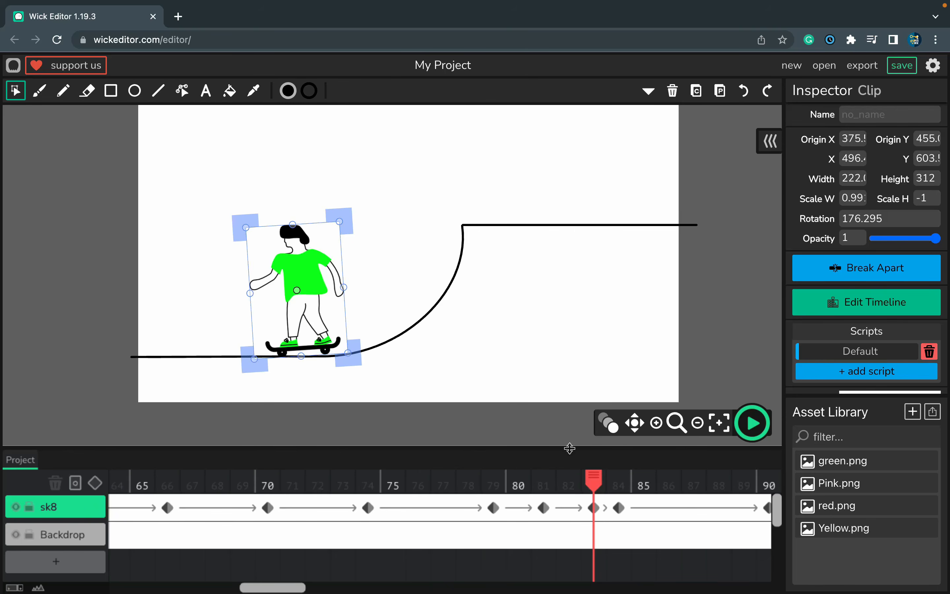
- Return to frame 1, fit the canvas in view and preview the whole animation, then stop playback
left_click_drag(595, 479, 770, 493)
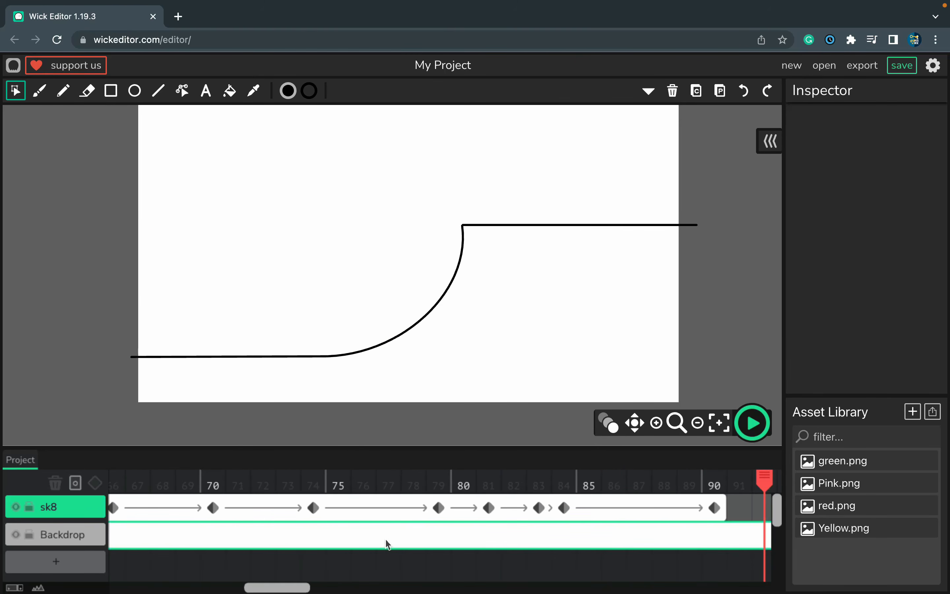
left_click_drag(231, 589, 99, 589)
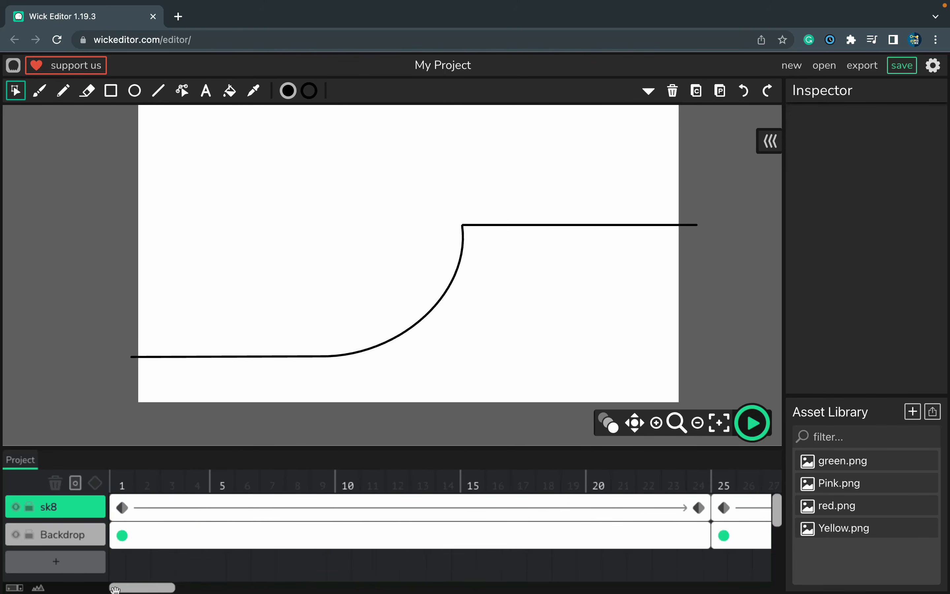
left_click(122, 477)
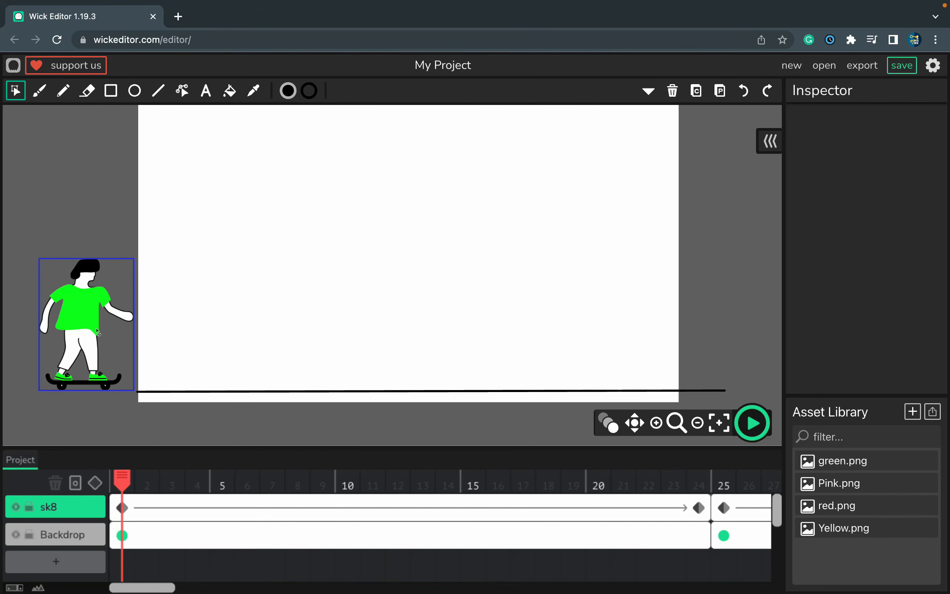
mouse_move(170, 589)
left_mouse_down()
mouse_move(394, 592)
mouse_move(157, 590)
left_mouse_up()
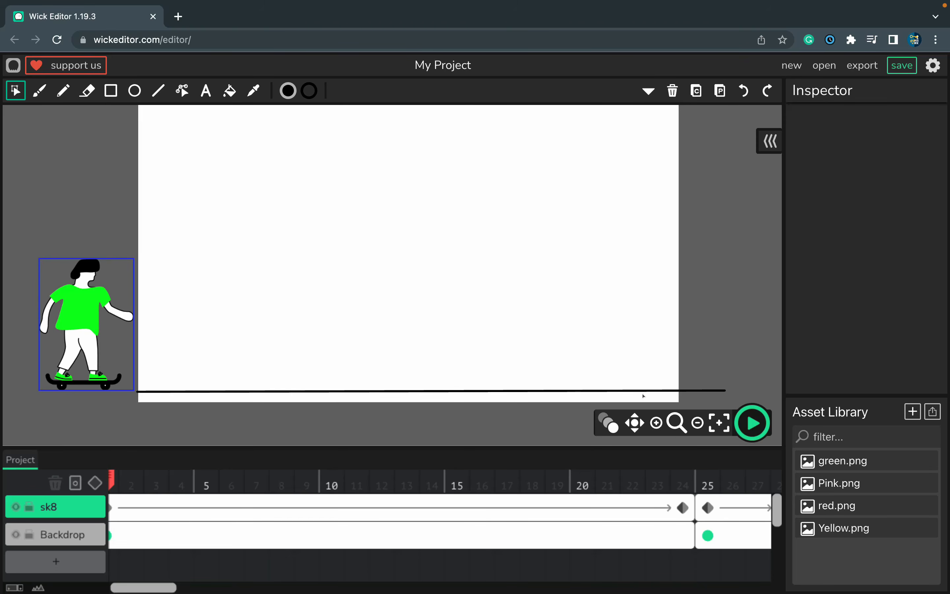
left_click(720, 423)
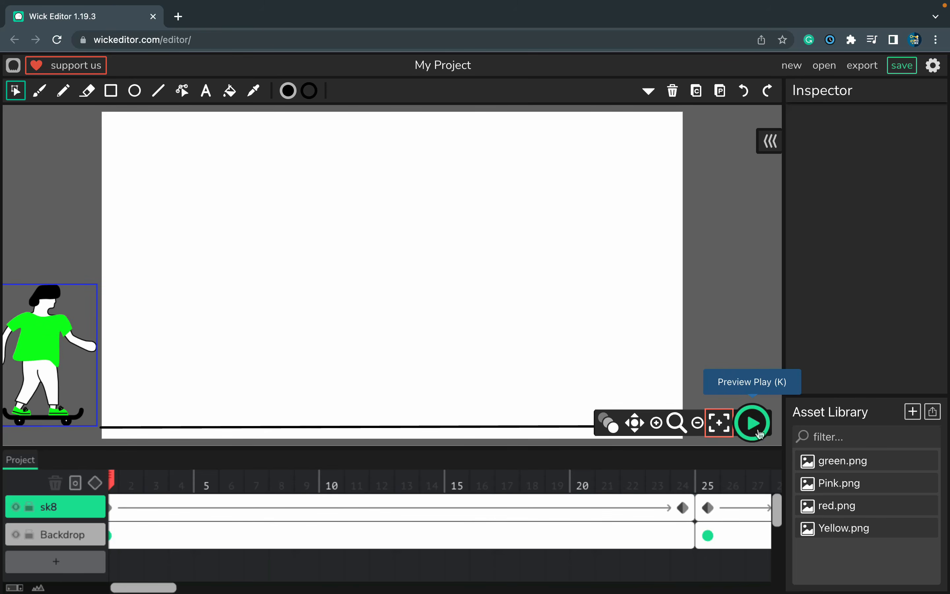
left_click(753, 423)
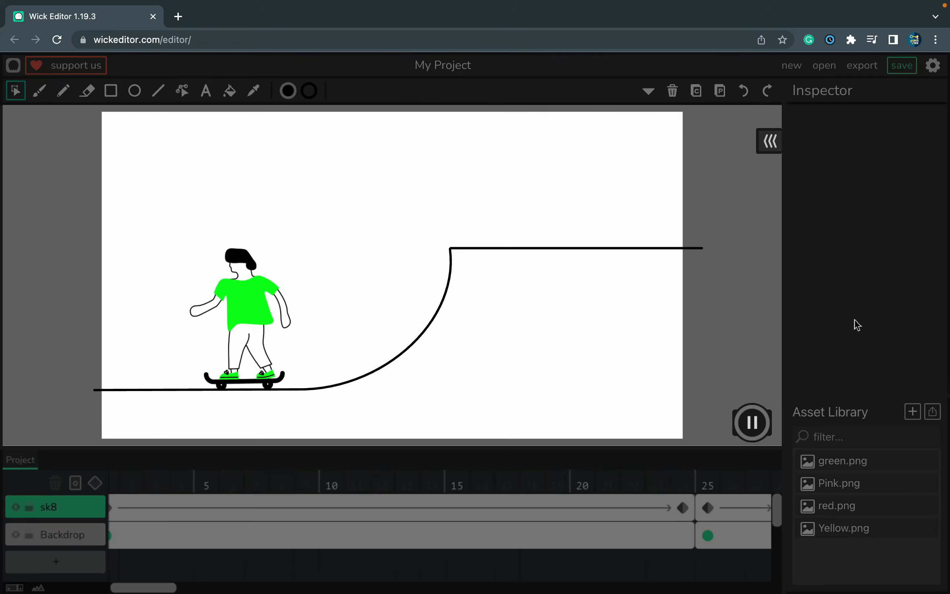
left_click(748, 428)
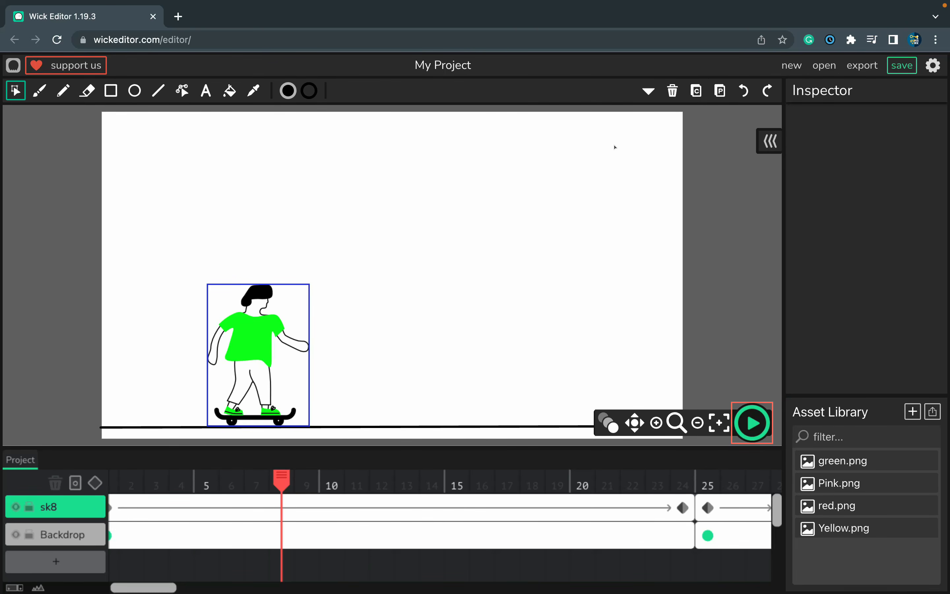
- Save the project and export it as an animated GIF named "sk8 by" followed by the author's name
left_click(903, 67)
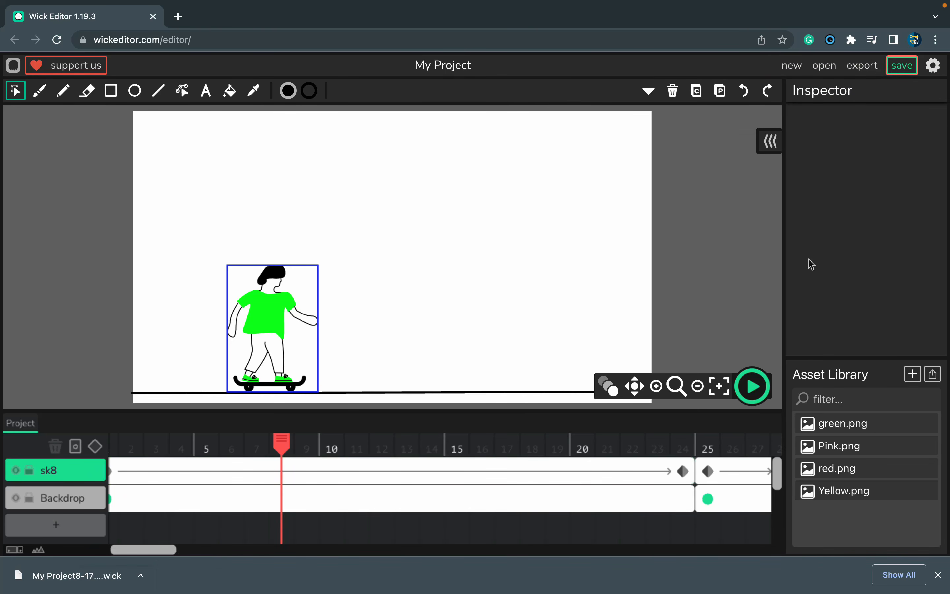
left_click(871, 66)
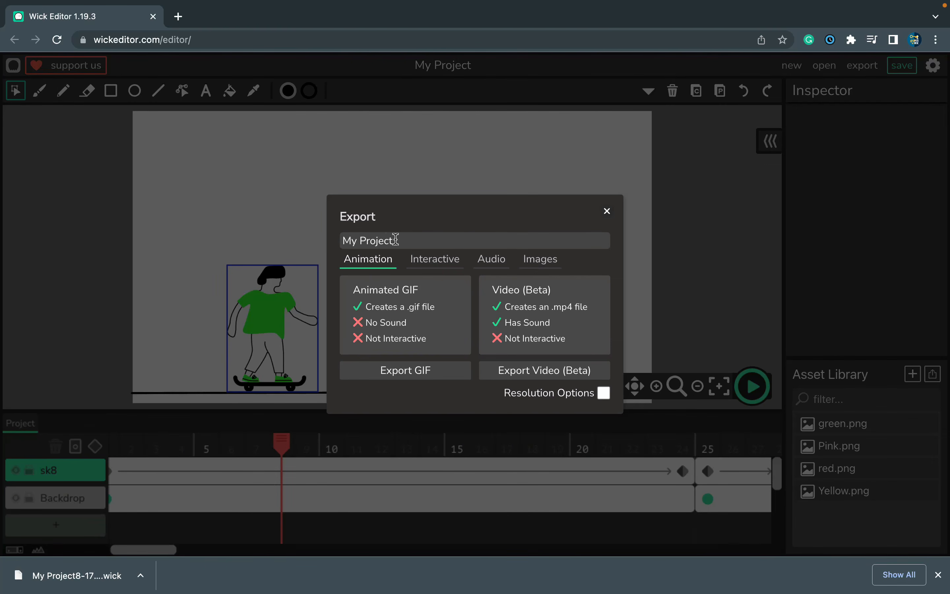
left_click_drag(396, 239, 320, 241)
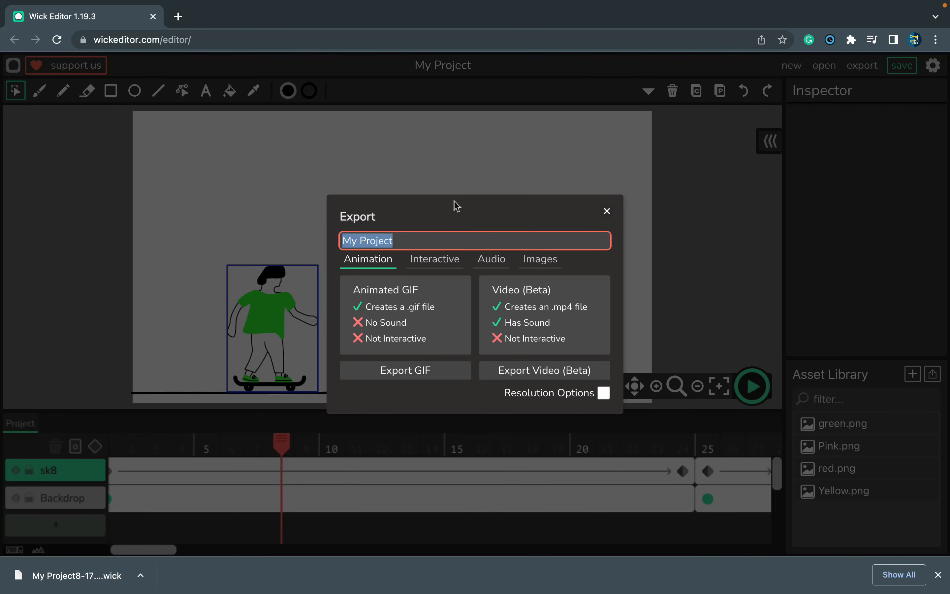
type("sk8 by kru Mark")
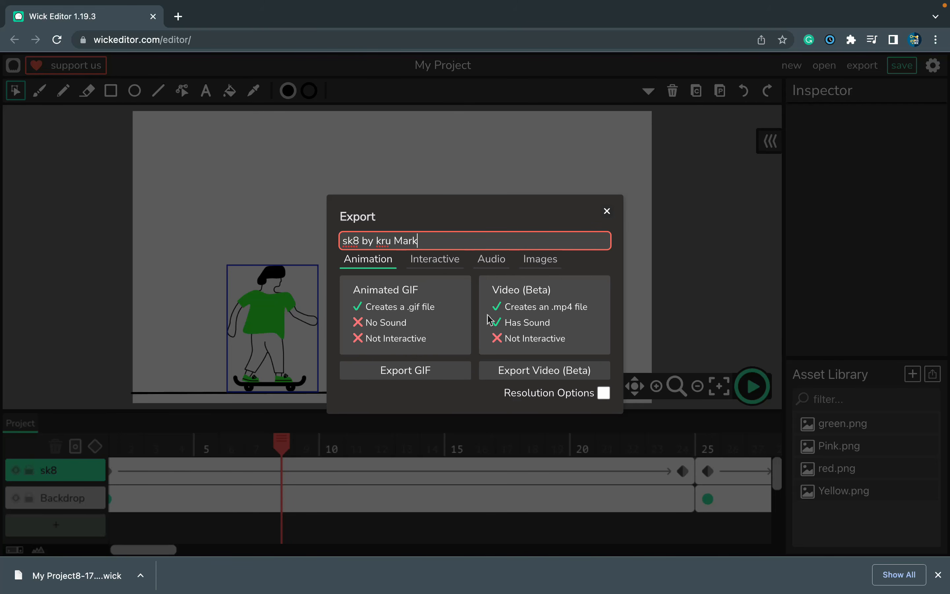
left_click(446, 370)
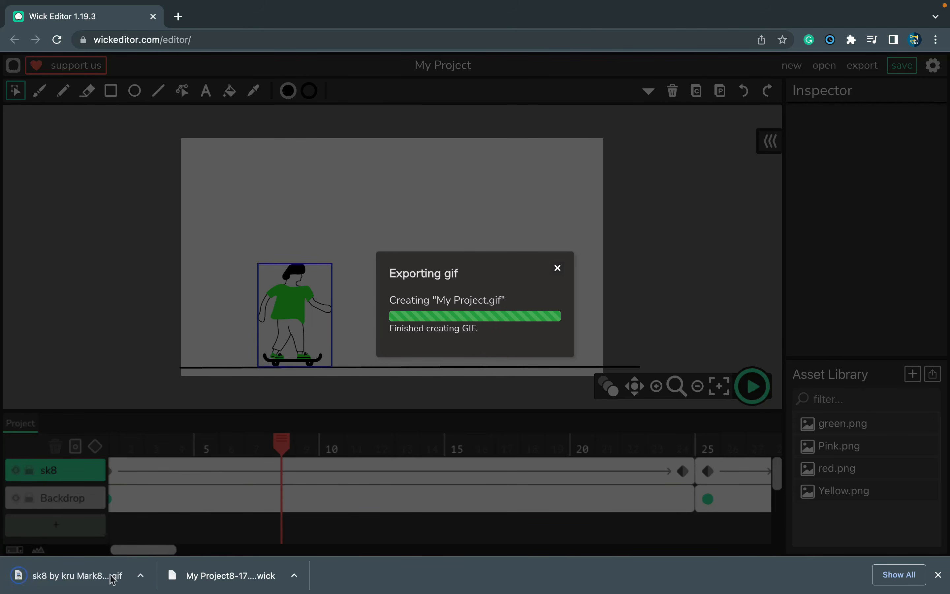
left_click(558, 268)
- Export the animation as an MP4 video under the same name
left_click(856, 66)
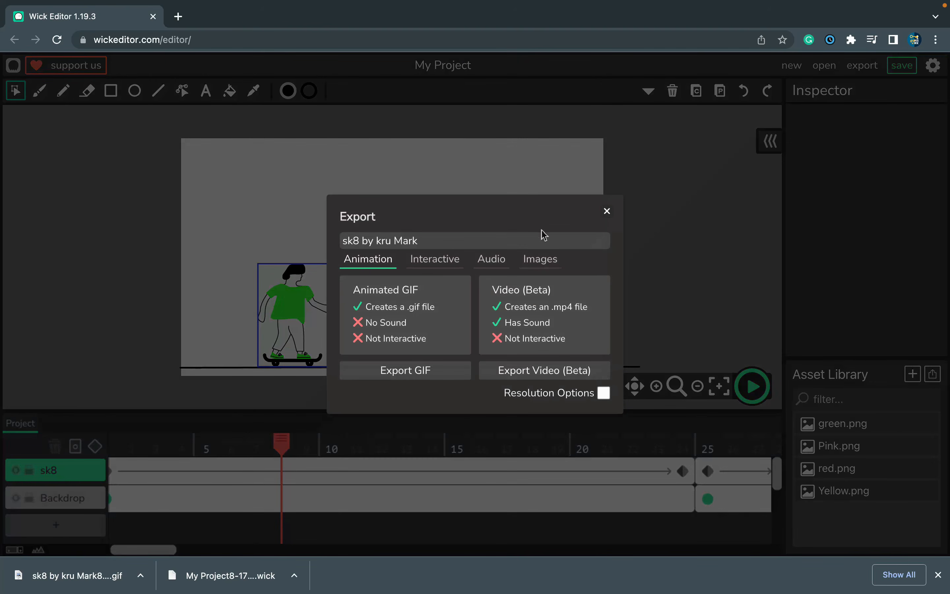
left_click(525, 378)
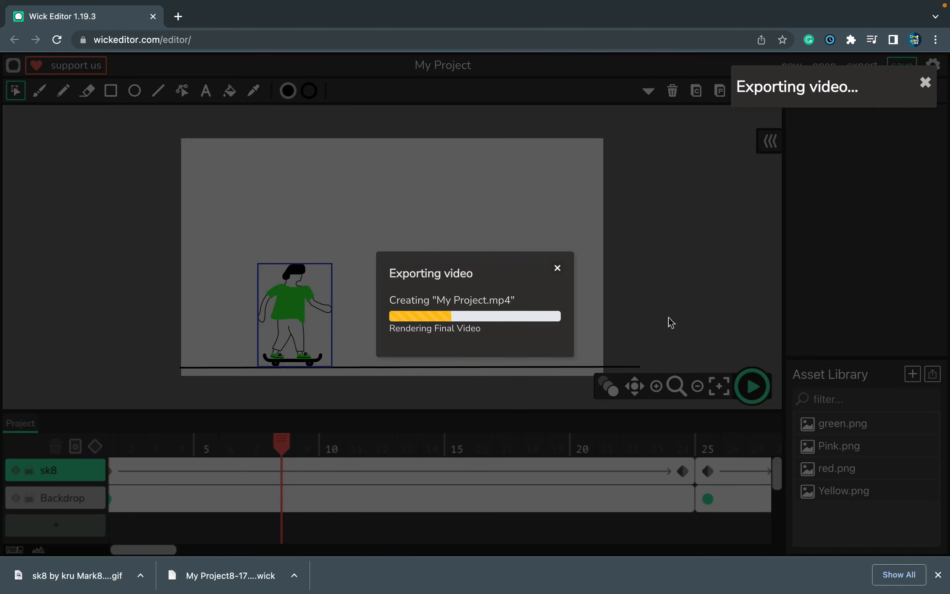